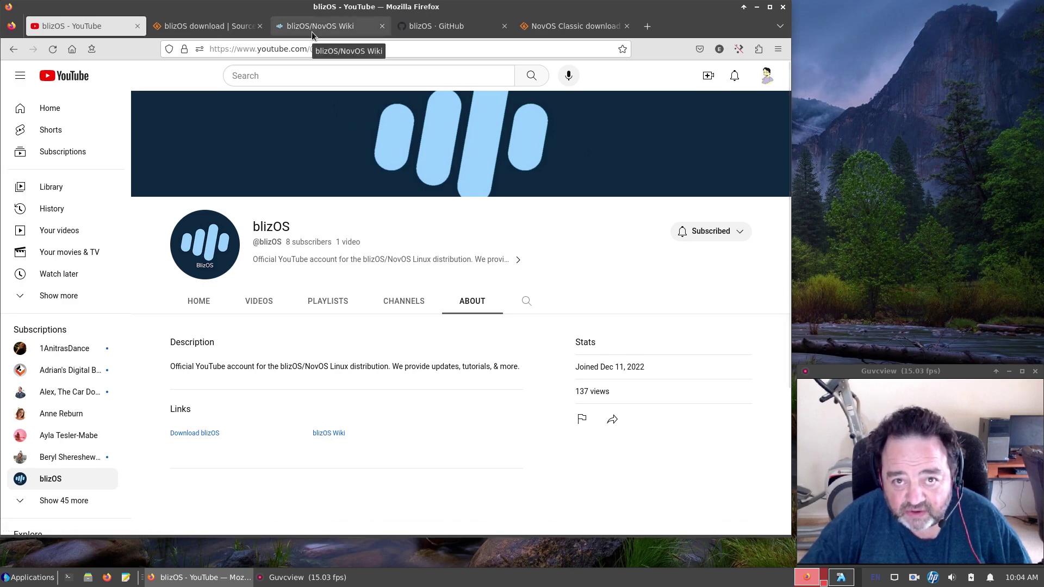
Compare the blizOS SourceForge project page with the NovOS Classic page, ending back on blizOS.
{"action": "left_click", "coordinate": [198, 28]}
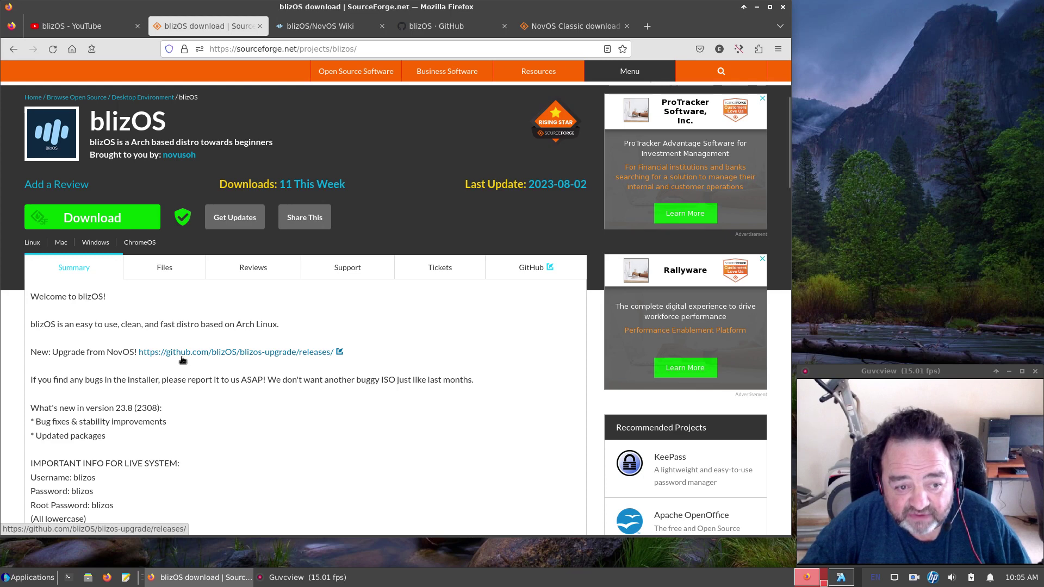
{"action": "left_click", "coordinate": [556, 27]}
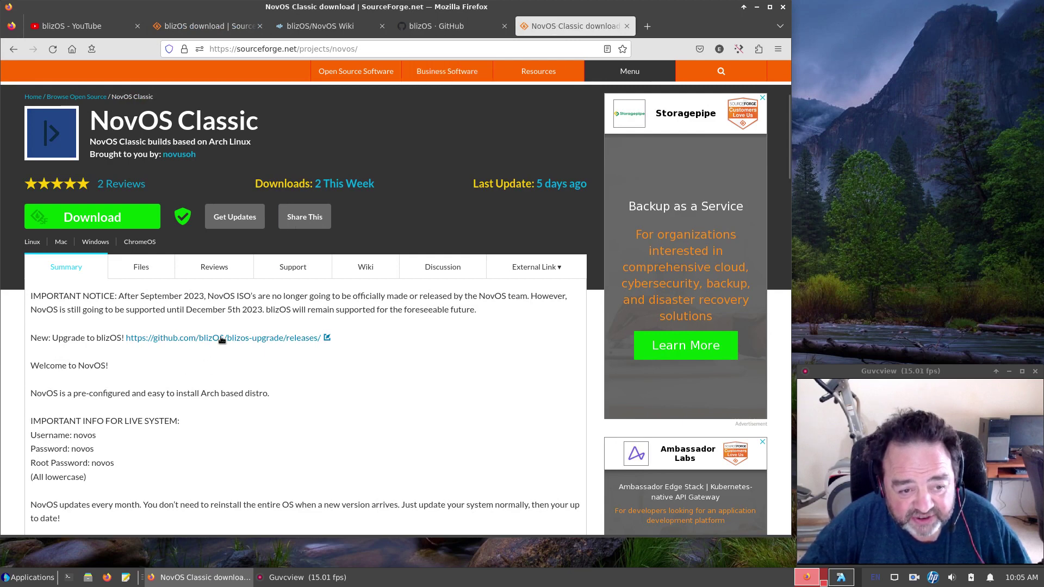
{"action": "left_click", "coordinate": [201, 25]}
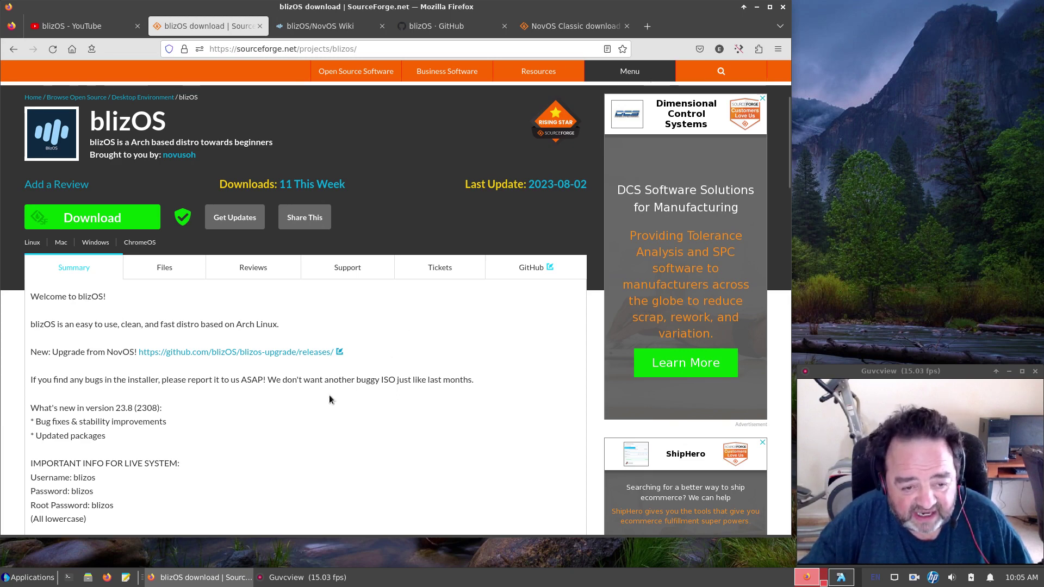
Scroll the blizOS project page and highlight the credits line thanking the ISO kit makers.
{"action": "scroll", "coordinate": [293, 422], "scroll_direction": "down", "scroll_amount": 2}
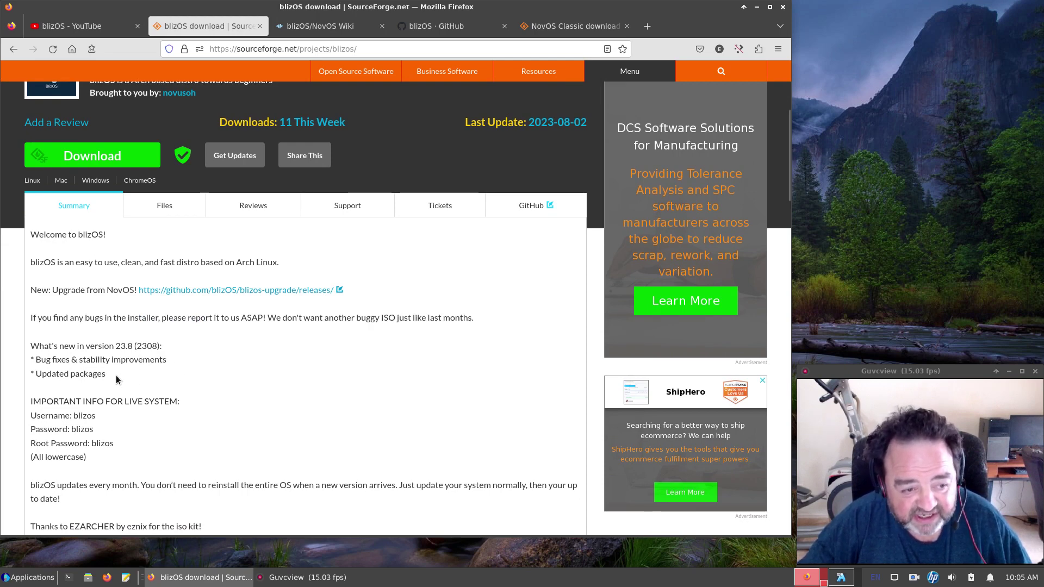
{"action": "scroll", "coordinate": [220, 407], "scroll_direction": "down", "scroll_amount": 2}
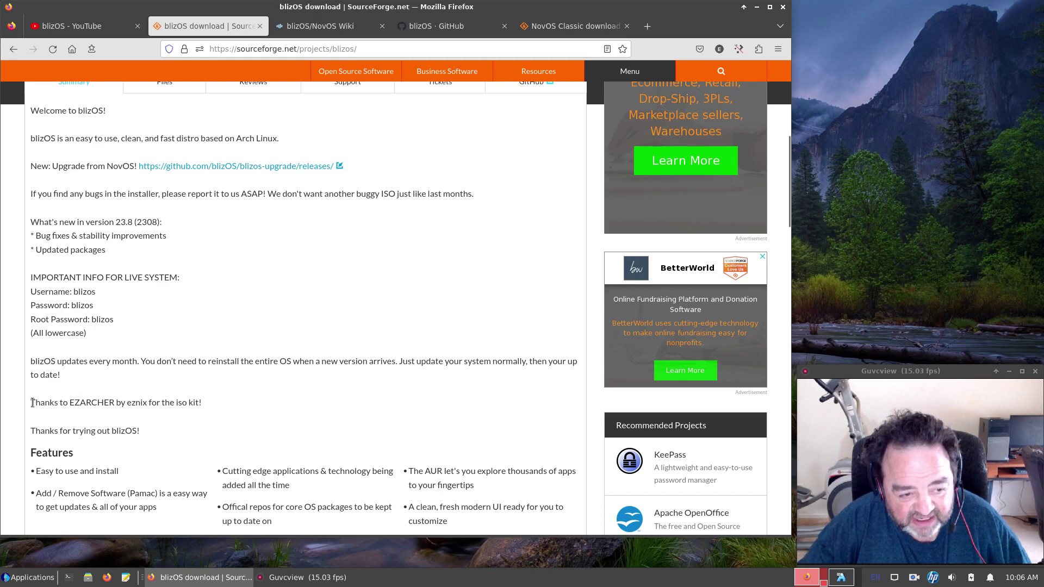
{"action": "left_click_drag", "start_coordinate": [33, 403], "coordinate": [186, 406]}
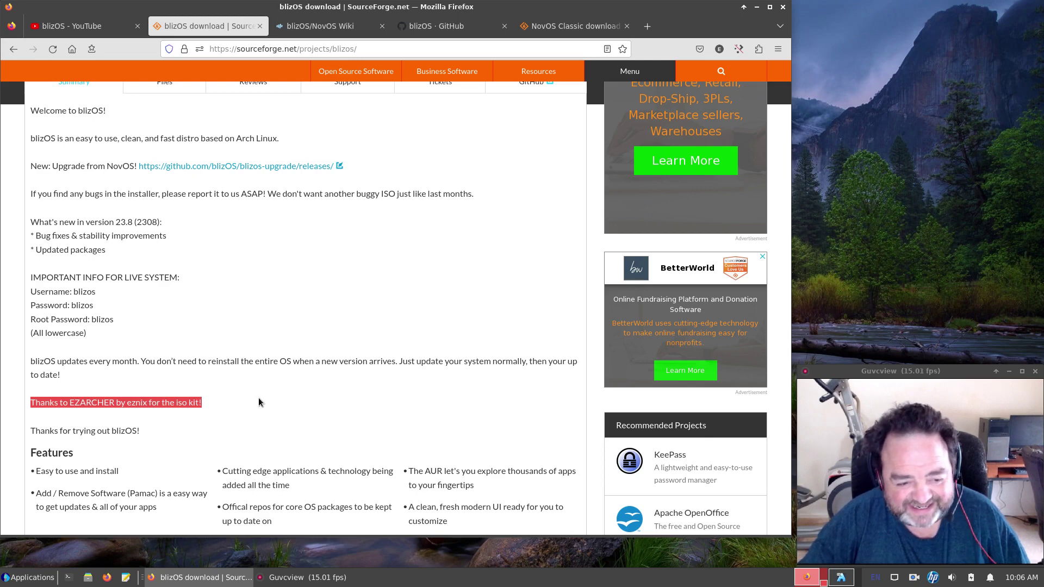
{"action": "scroll", "coordinate": [258, 402], "scroll_direction": "down", "scroll_amount": 5}
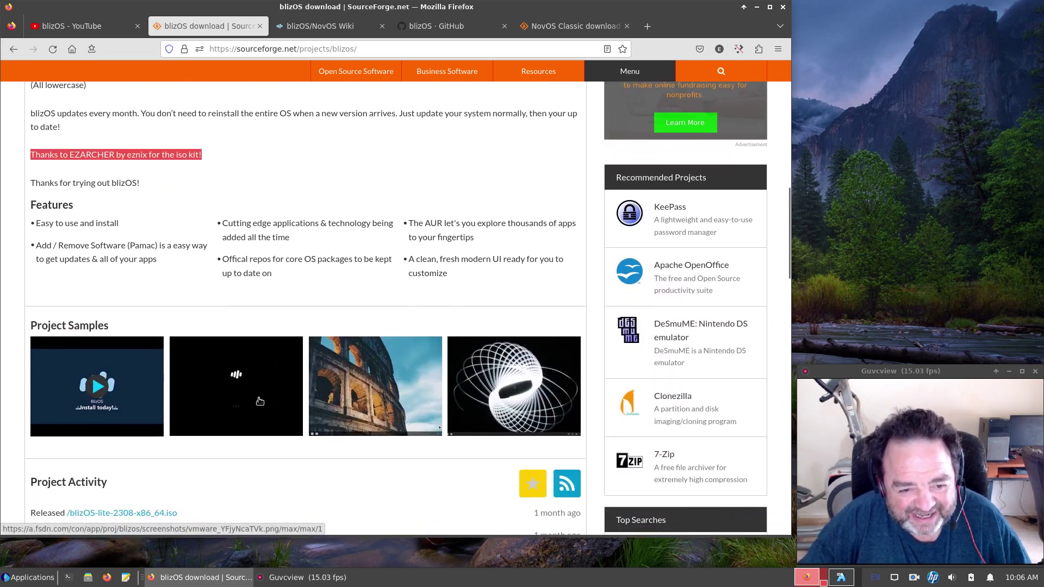
{"action": "scroll", "coordinate": [259, 400], "scroll_direction": "down", "scroll_amount": 3}
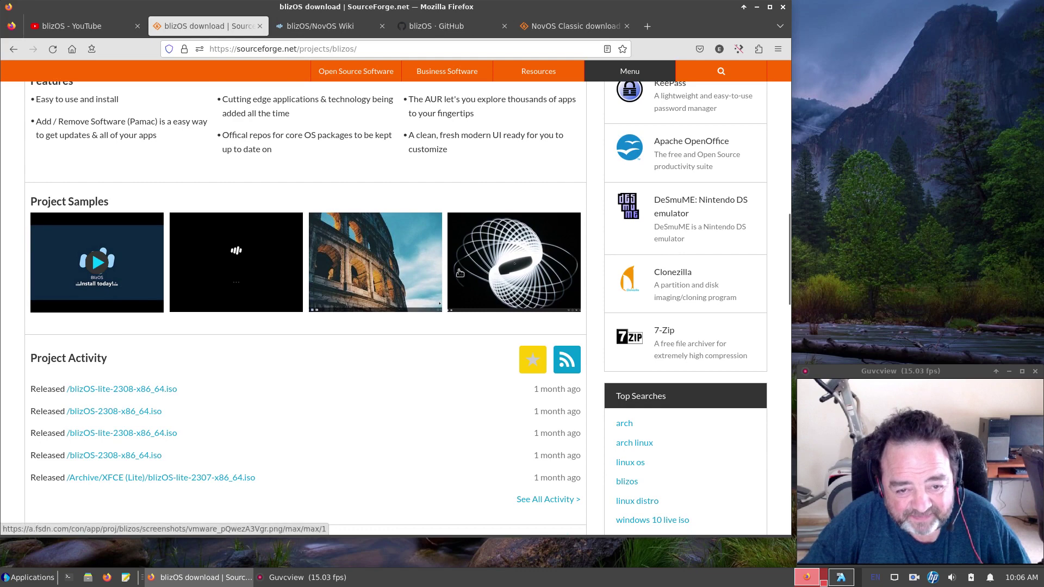
Check the blizOS YouTube channel's home page and its video.
{"action": "left_click", "coordinate": [61, 26]}
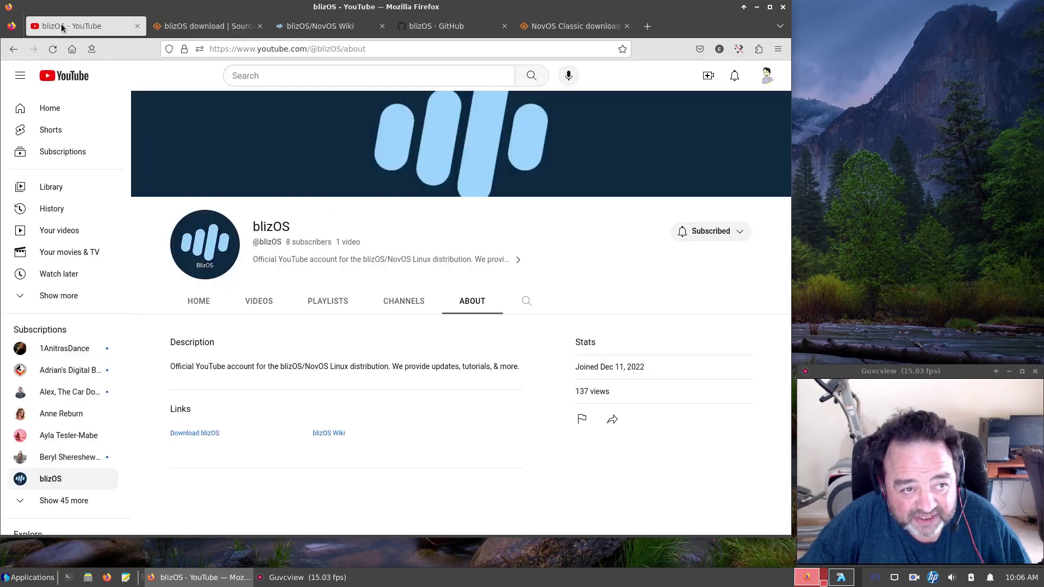
{"action": "left_click", "coordinate": [205, 308]}
{"action": "mouse_move", "coordinate": [238, 386]}
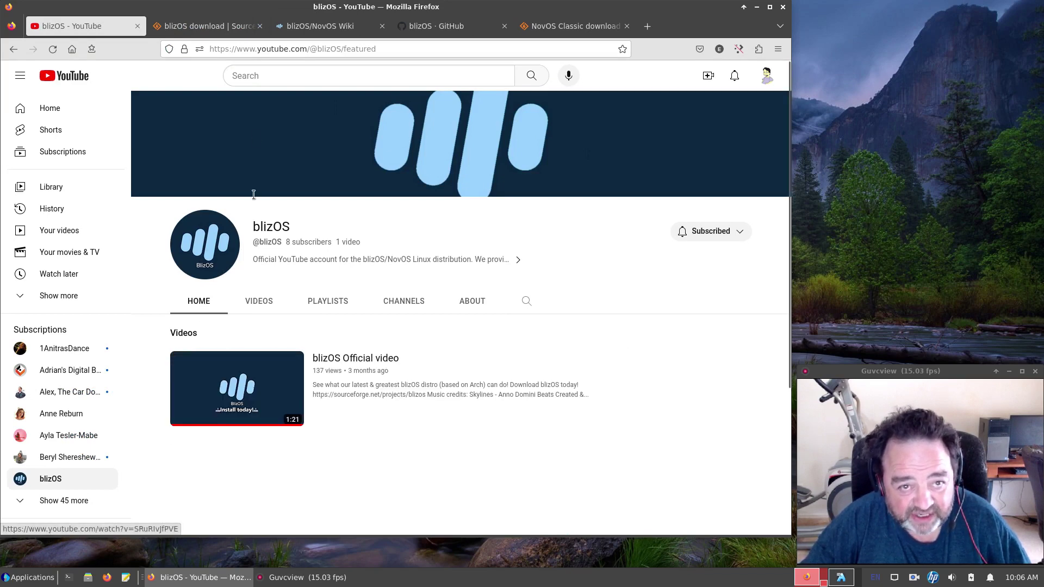
On SourceForge, highlight the 2023-04-30 registration date and open the blizOS files list.
{"action": "left_click", "coordinate": [211, 31]}
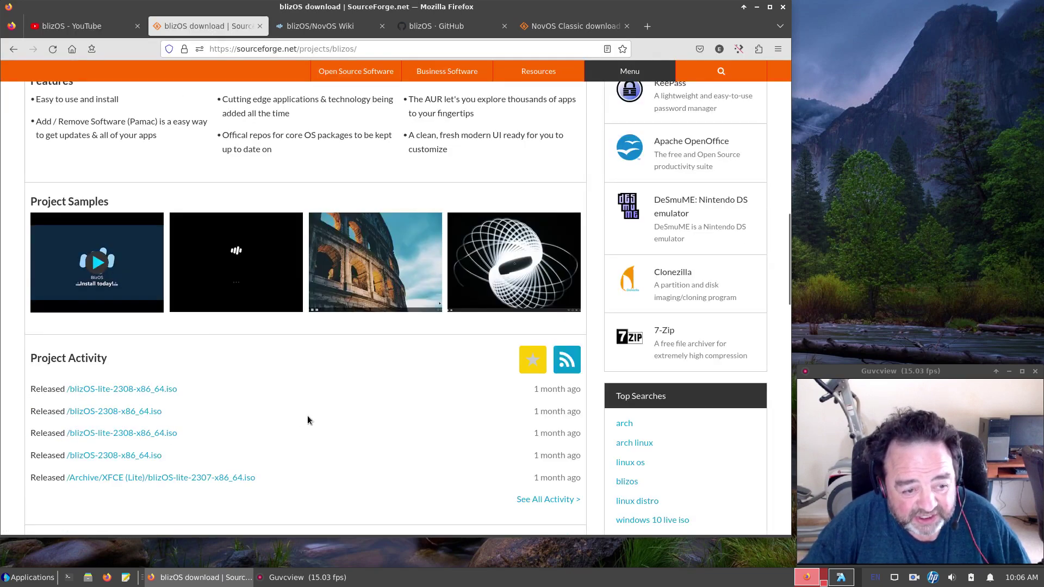
{"action": "scroll", "coordinate": [308, 416], "scroll_direction": "down", "scroll_amount": 10}
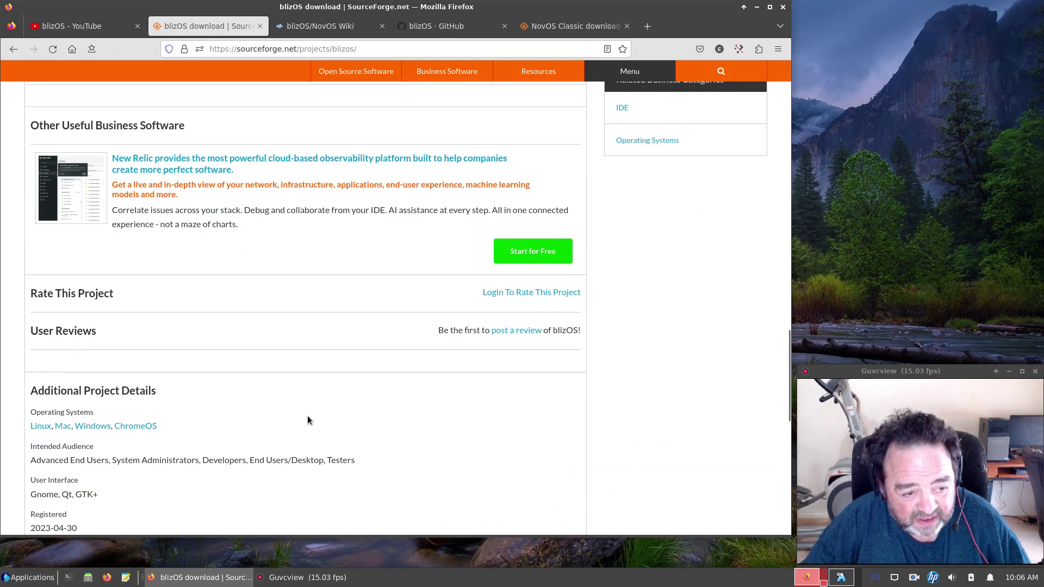
{"action": "scroll", "coordinate": [308, 416], "scroll_direction": "down", "scroll_amount": 2}
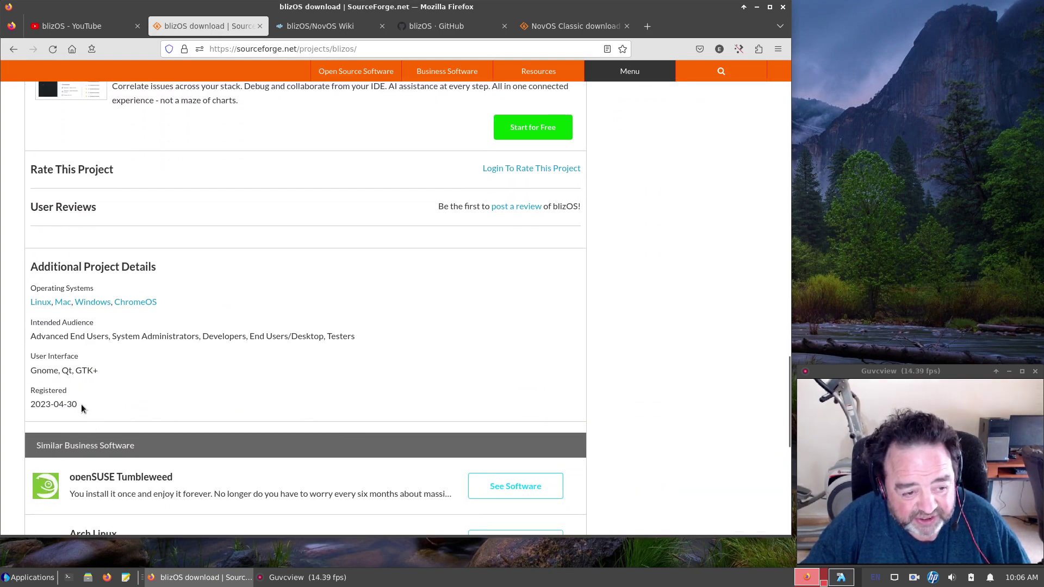
{"action": "left_click_drag", "start_coordinate": [77, 407], "coordinate": [27, 409]}
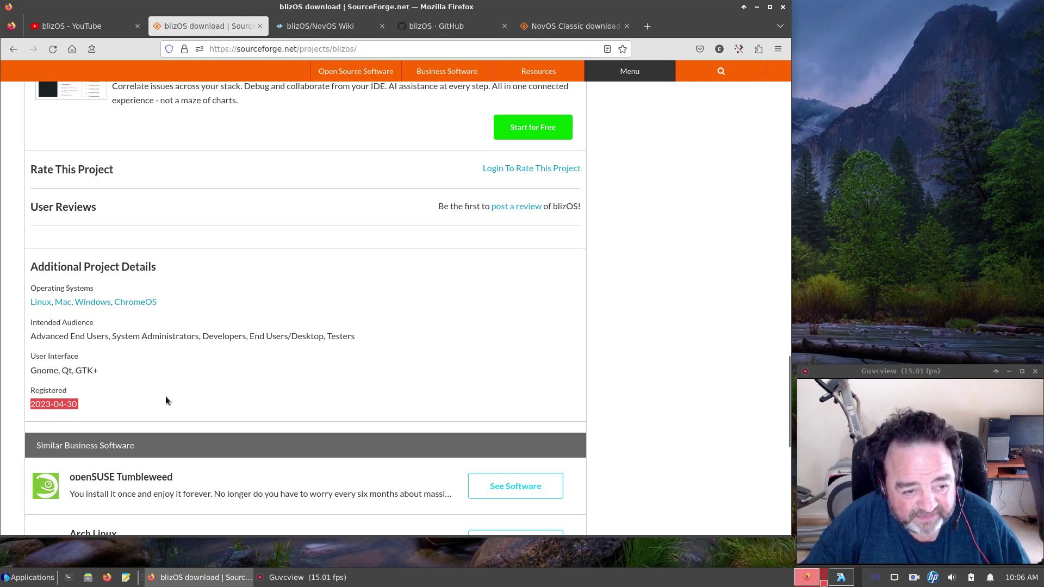
{"action": "scroll", "coordinate": [165, 401], "scroll_direction": "up", "scroll_amount": 20}
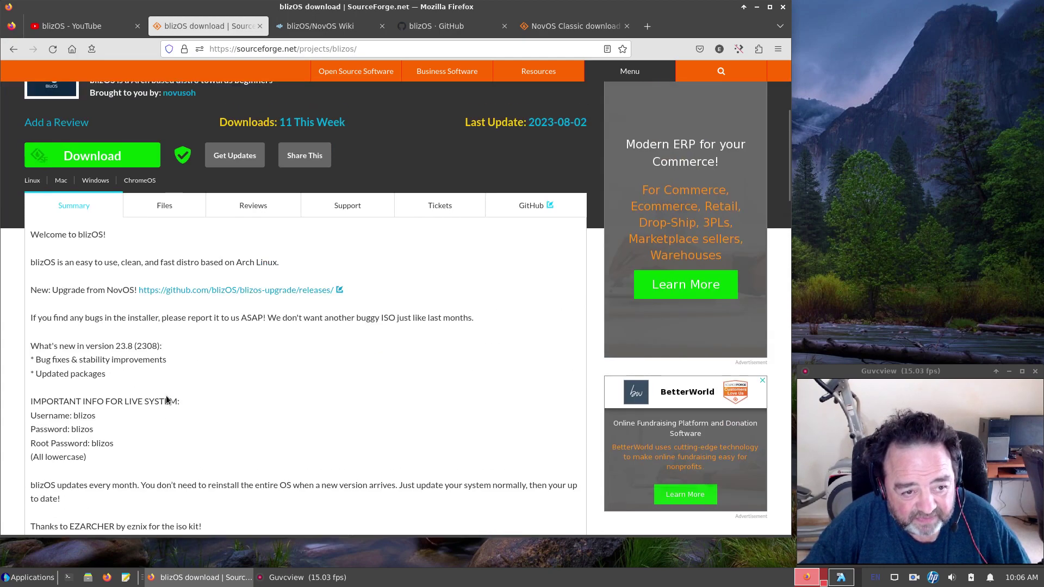
{"action": "left_click", "coordinate": [171, 208]}
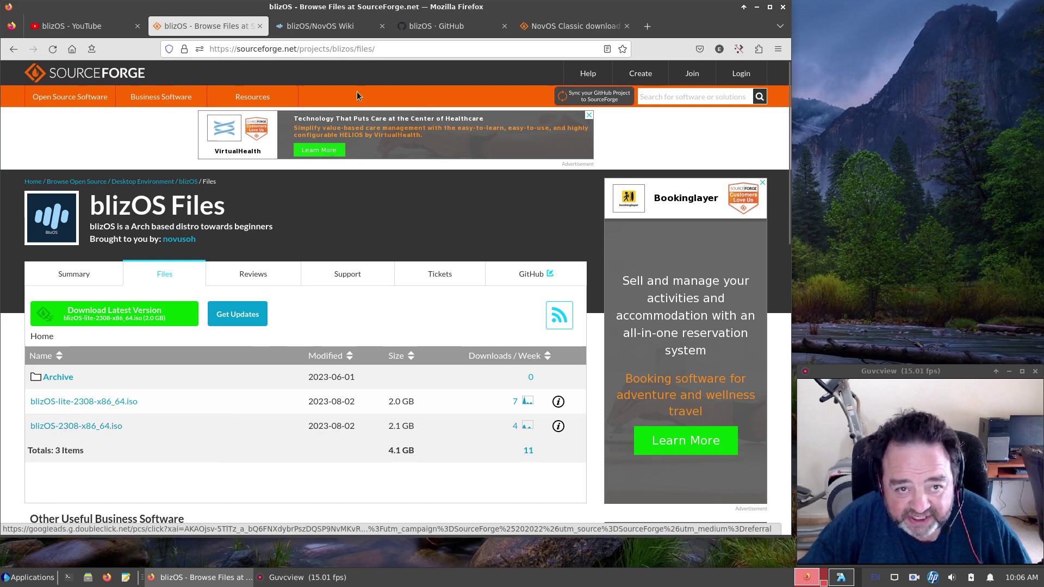
{"action": "left_click", "coordinate": [317, 29]}
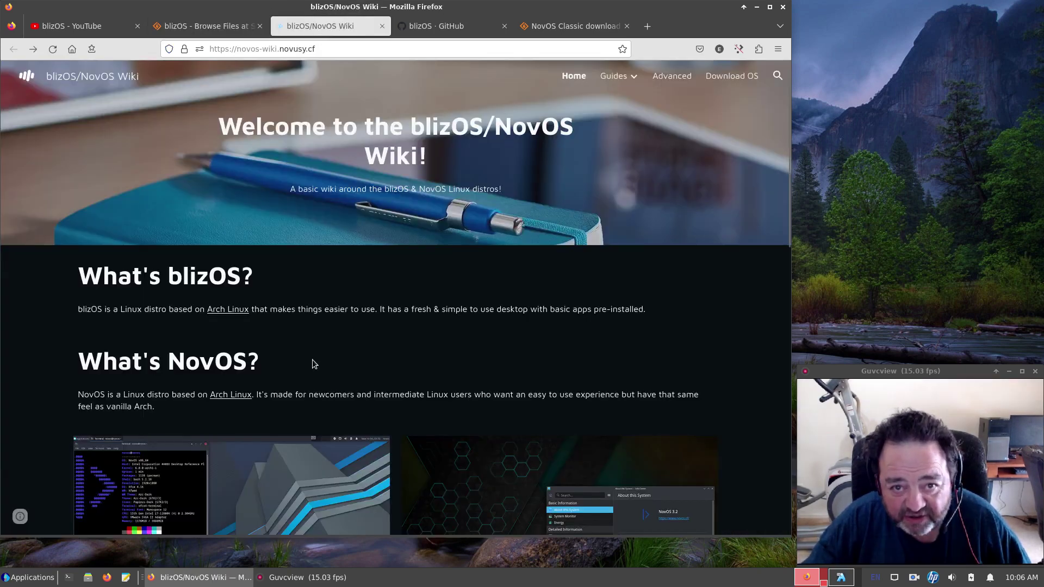
Scroll through the wiki's blizOS and NovOS distro cards, then back to the top.
{"action": "scroll", "coordinate": [317, 359], "scroll_direction": "down", "scroll_amount": 3}
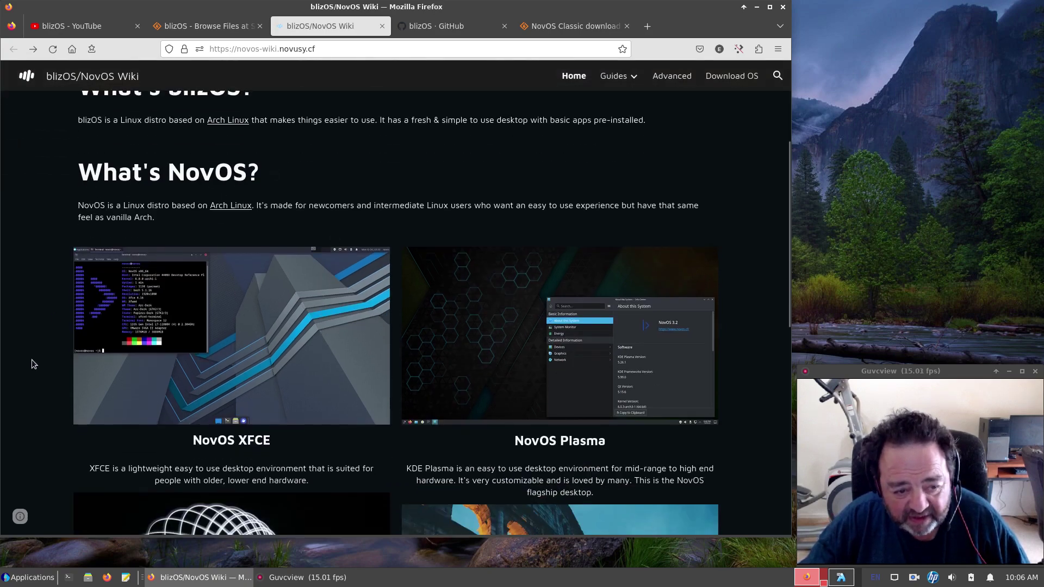
{"action": "scroll", "coordinate": [32, 360], "scroll_direction": "down", "scroll_amount": 4}
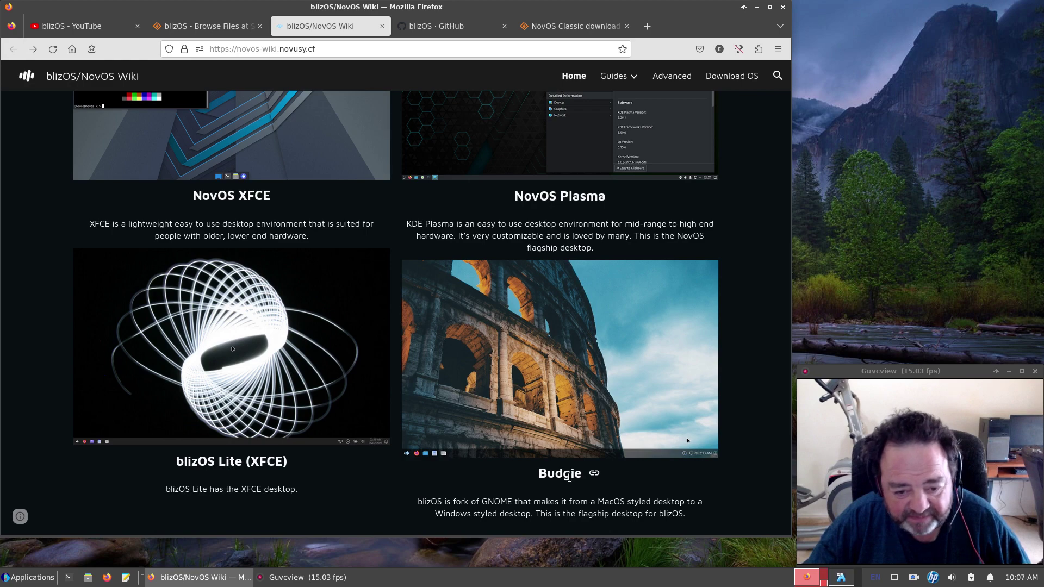
{"action": "scroll", "coordinate": [569, 476], "scroll_direction": "down", "scroll_amount": 5}
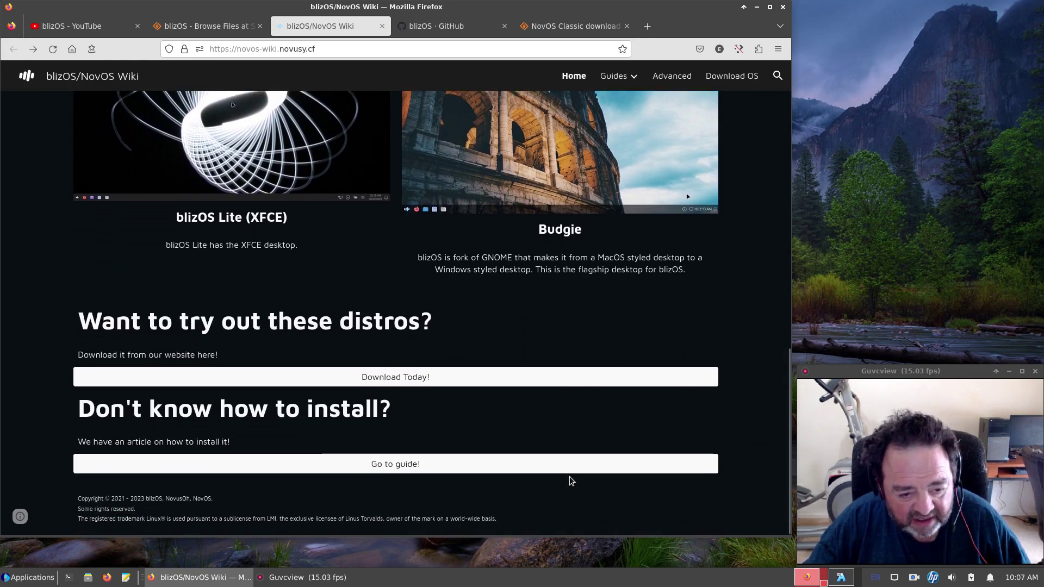
{"action": "scroll", "coordinate": [570, 477], "scroll_direction": "up", "scroll_amount": 5}
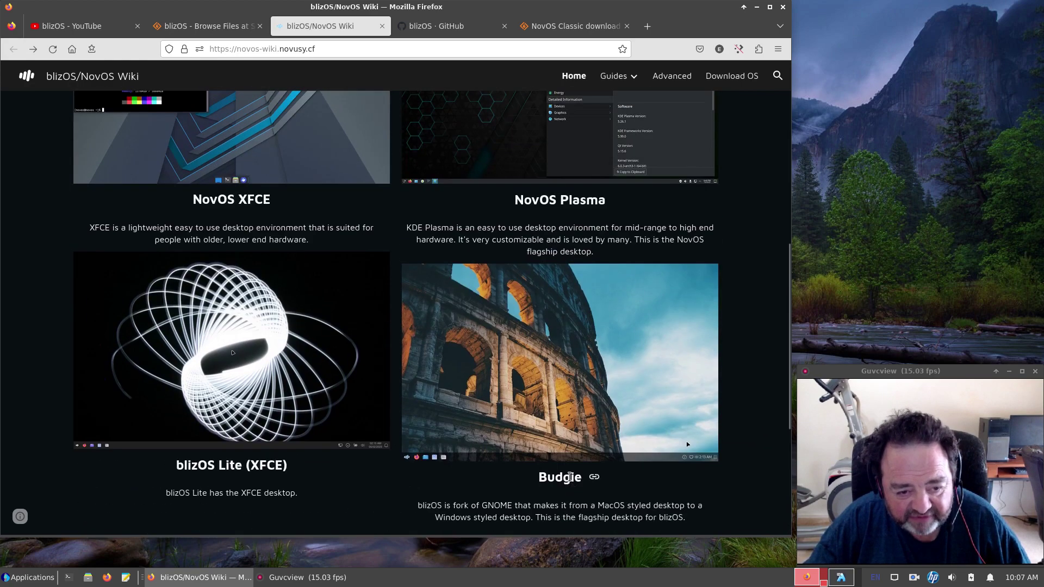
{"action": "scroll", "coordinate": [569, 477], "scroll_direction": "up", "scroll_amount": 8}
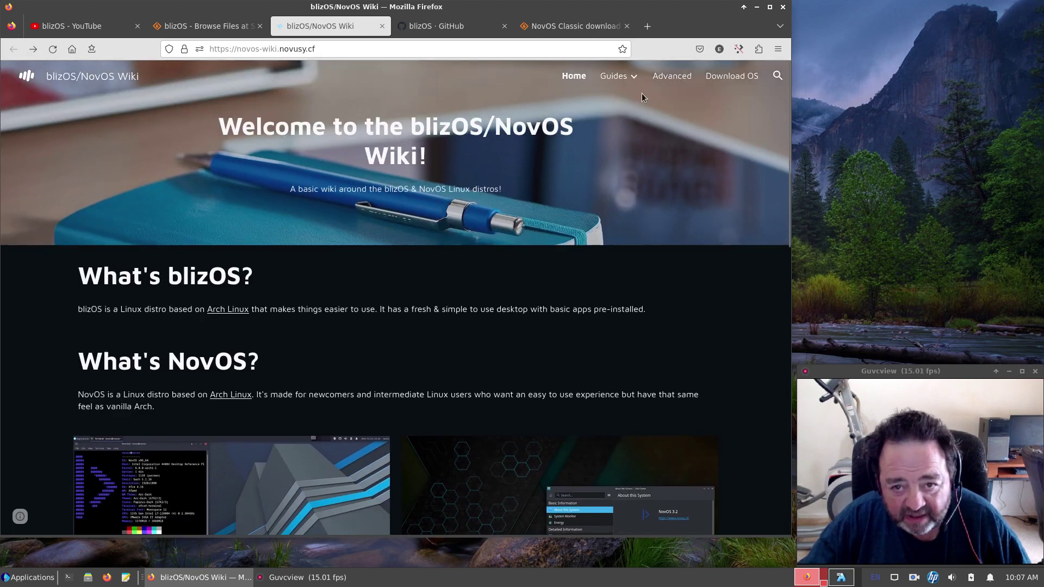
{"action": "mouse_move", "coordinate": [629, 80]}
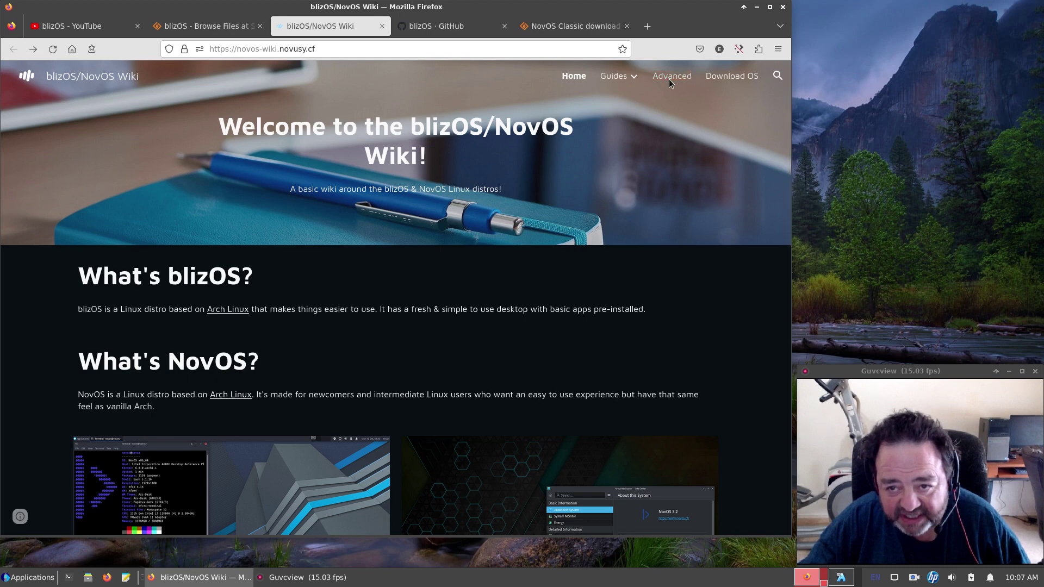
Open and scroll the NovOS Download page, then go to the blizOS GitHub organisation page.
{"action": "left_click", "coordinate": [732, 80]}
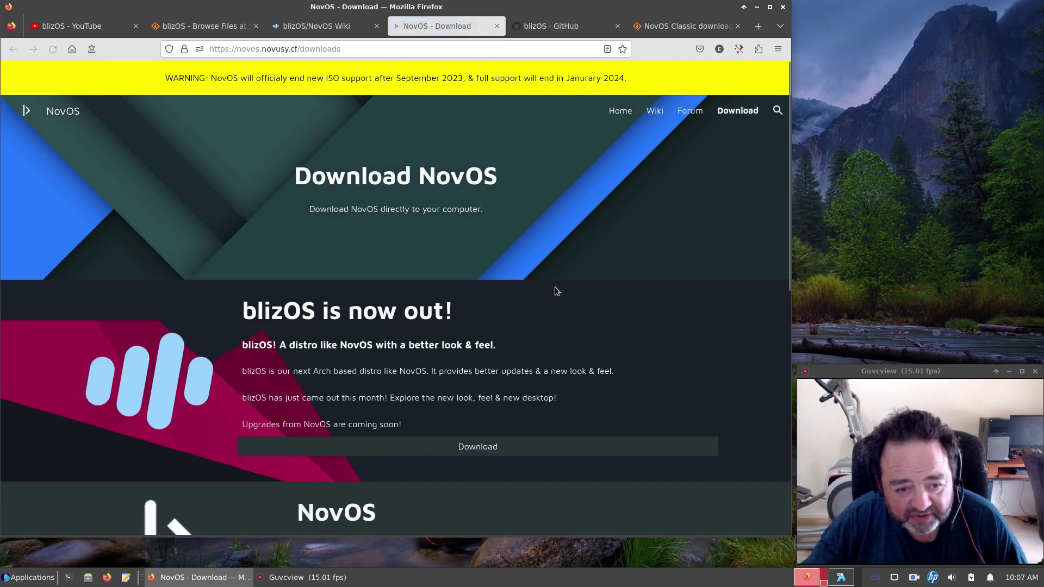
{"action": "scroll", "coordinate": [554, 287], "scroll_direction": "down", "scroll_amount": 5}
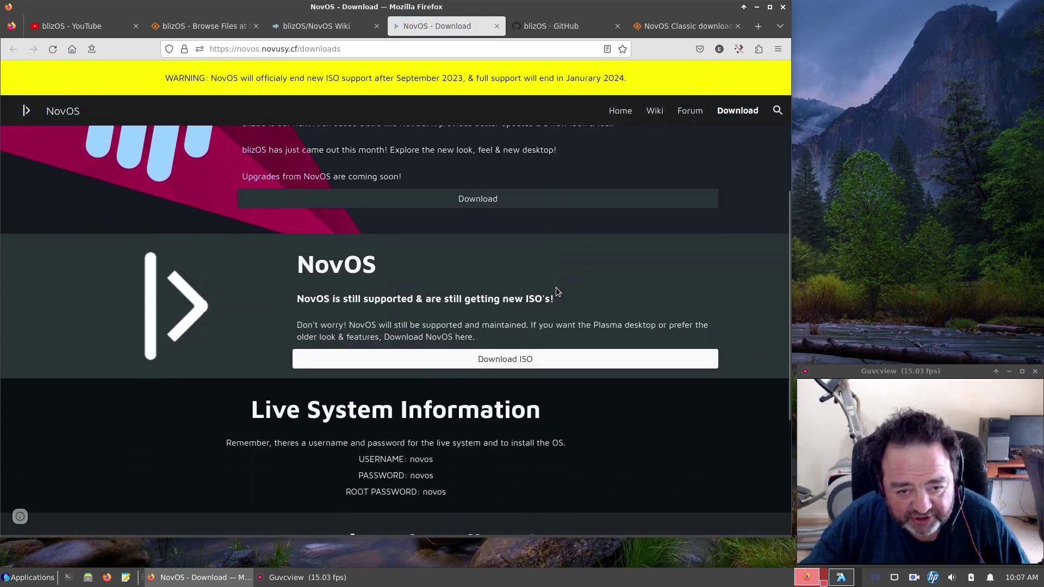
{"action": "scroll", "coordinate": [556, 287], "scroll_direction": "up", "scroll_amount": 3}
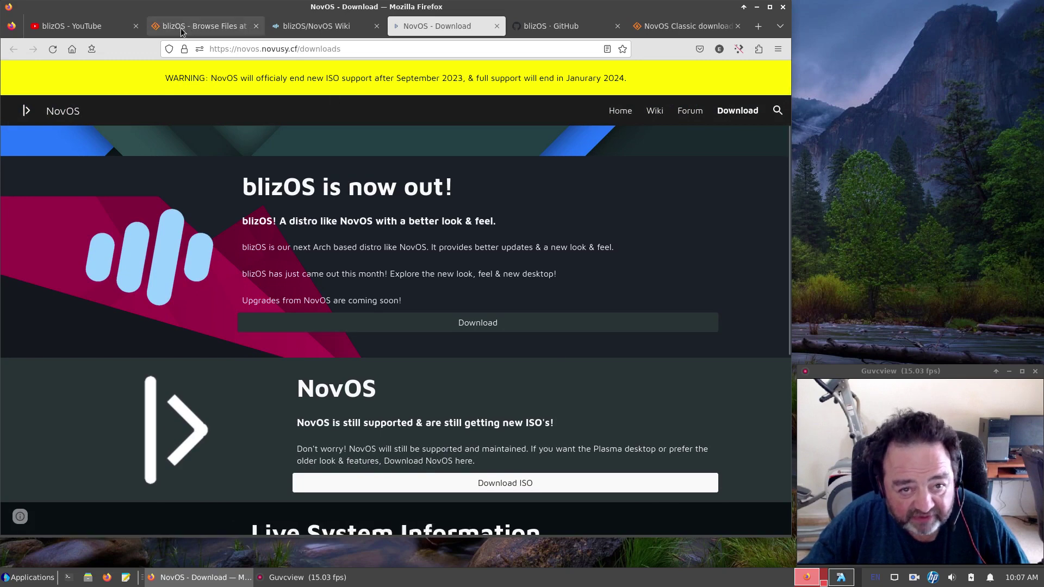
{"action": "left_click", "coordinate": [544, 25]}
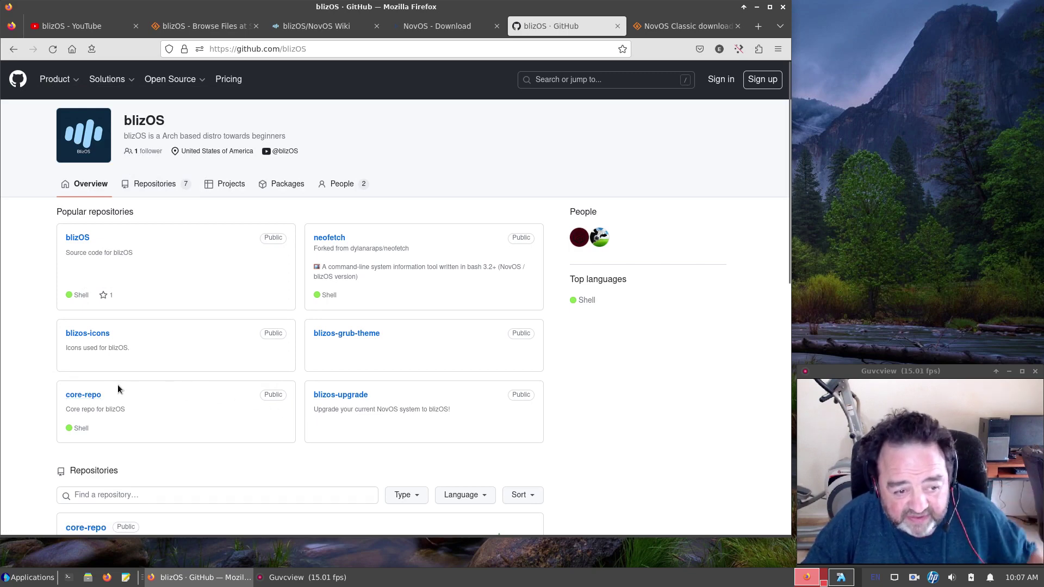
Open core-repo and scroll through its package files such as calamares, neofetch and timeshift.
{"action": "left_click", "coordinate": [87, 396]}
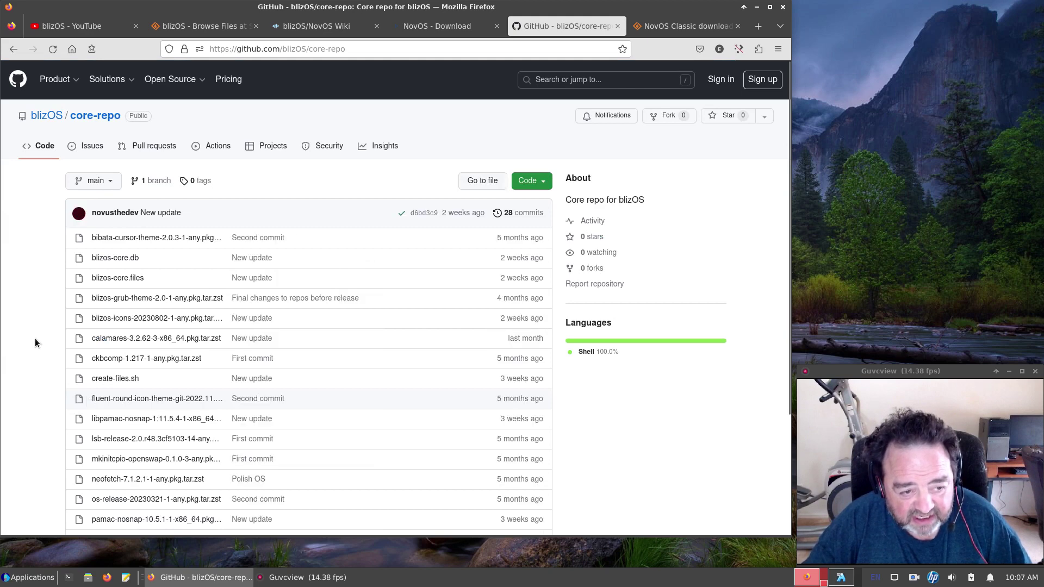
{"action": "scroll", "coordinate": [35, 341], "scroll_direction": "down", "scroll_amount": 3}
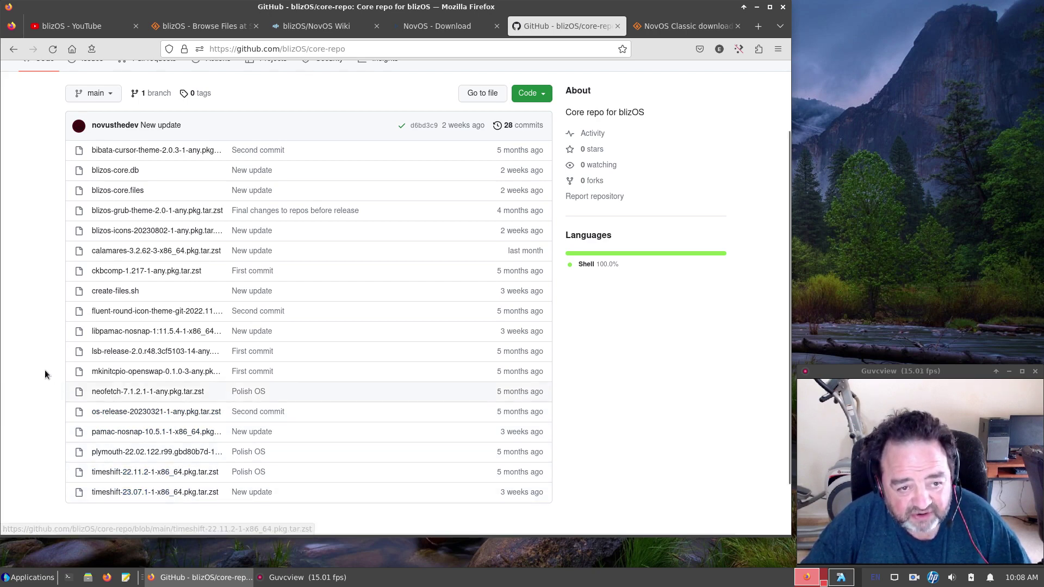
{"action": "scroll", "coordinate": [43, 368], "scroll_direction": "up", "scroll_amount": 3}
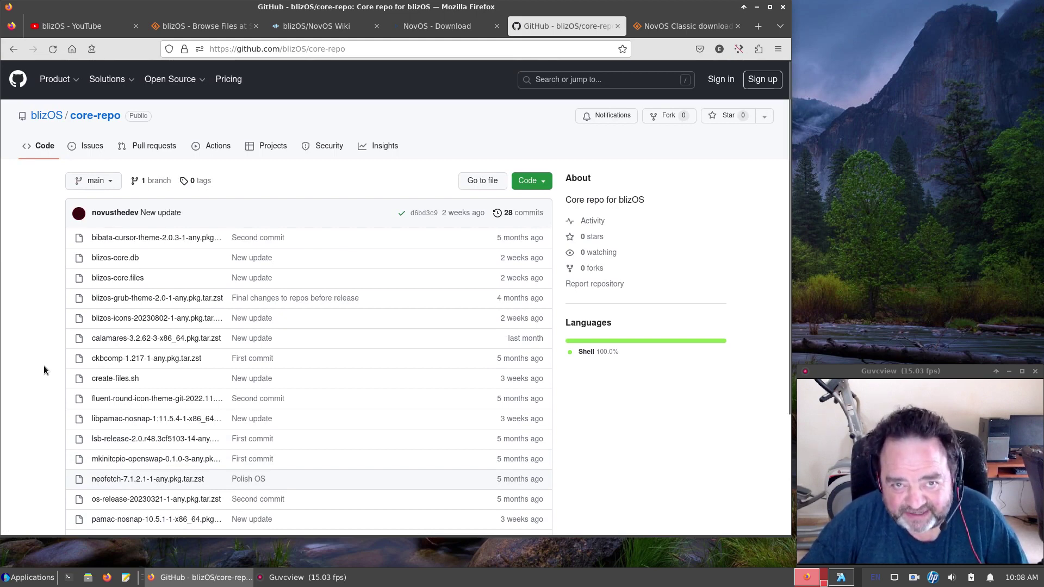
{"action": "scroll", "coordinate": [44, 367], "scroll_direction": "down", "scroll_amount": 5}
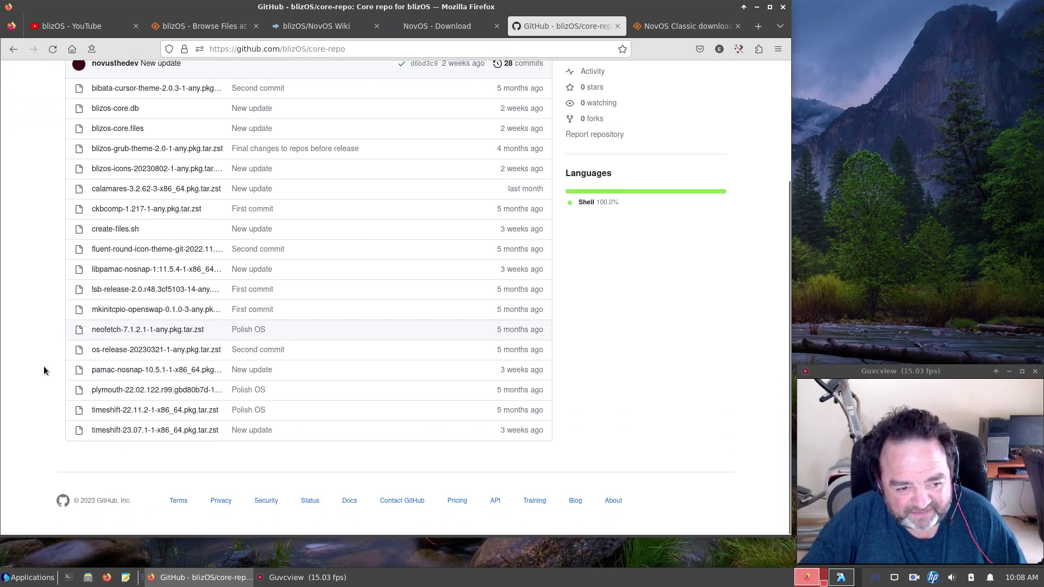
{"action": "scroll", "coordinate": [44, 367], "scroll_direction": "up", "scroll_amount": 5}
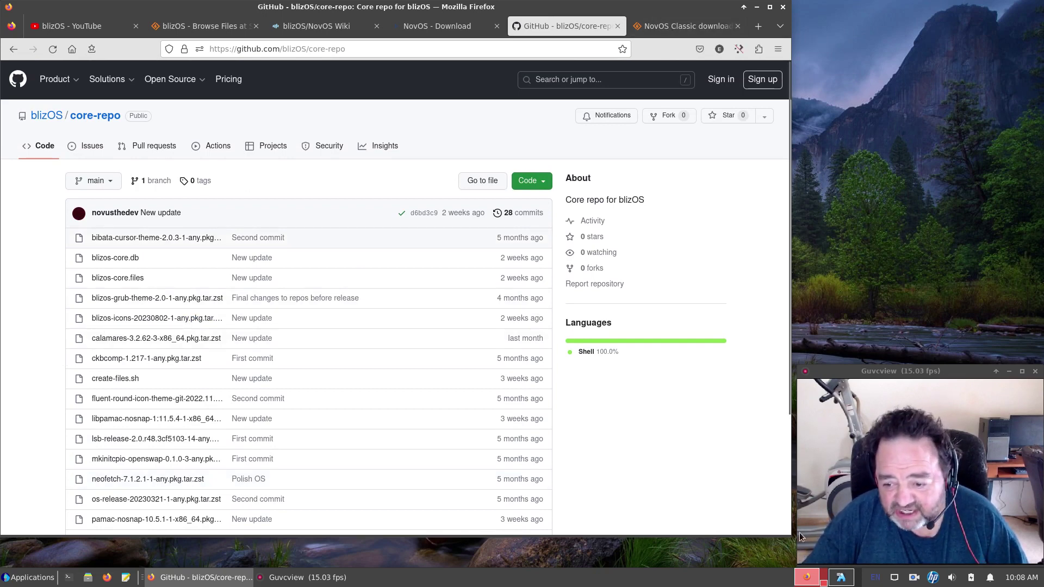
Switch to the BlizOS VM and unlock its lock screen with the account password.
{"action": "left_click", "coordinate": [841, 578]}
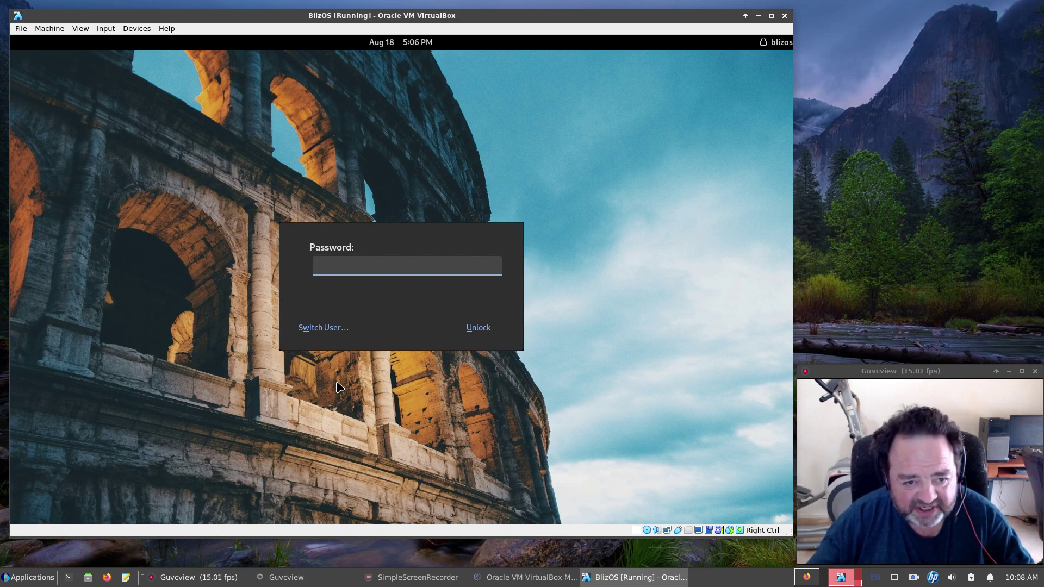
{"action": "type", "text": "•"}
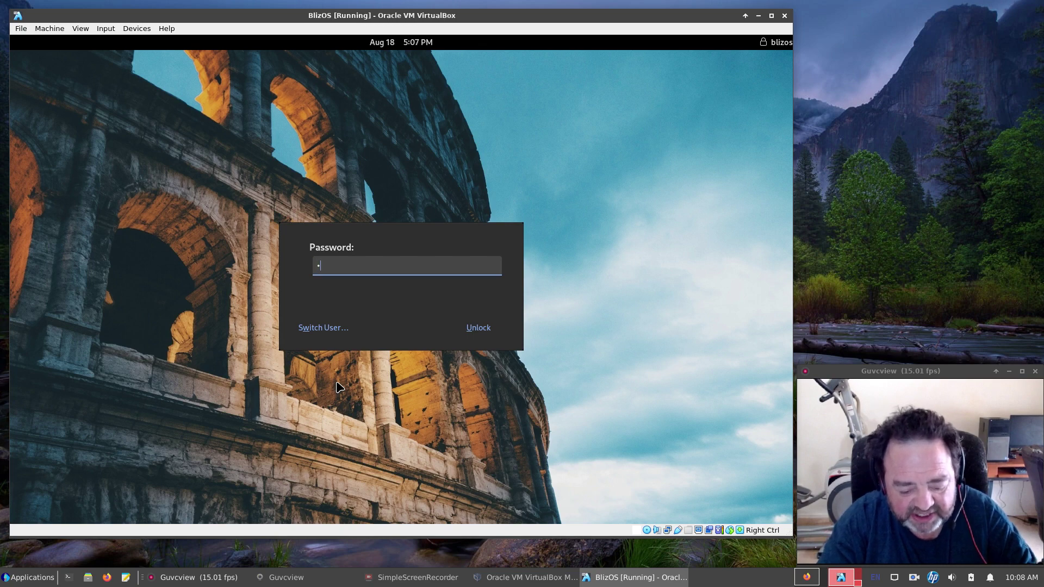
{"action": "type", "text": "•••••"}
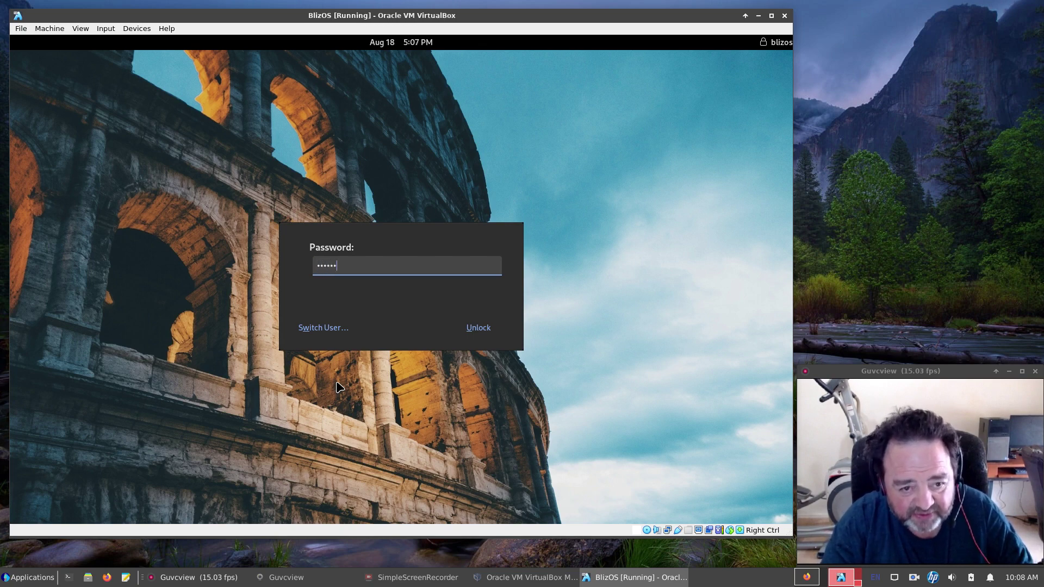
{"action": "key", "text": "Return"}
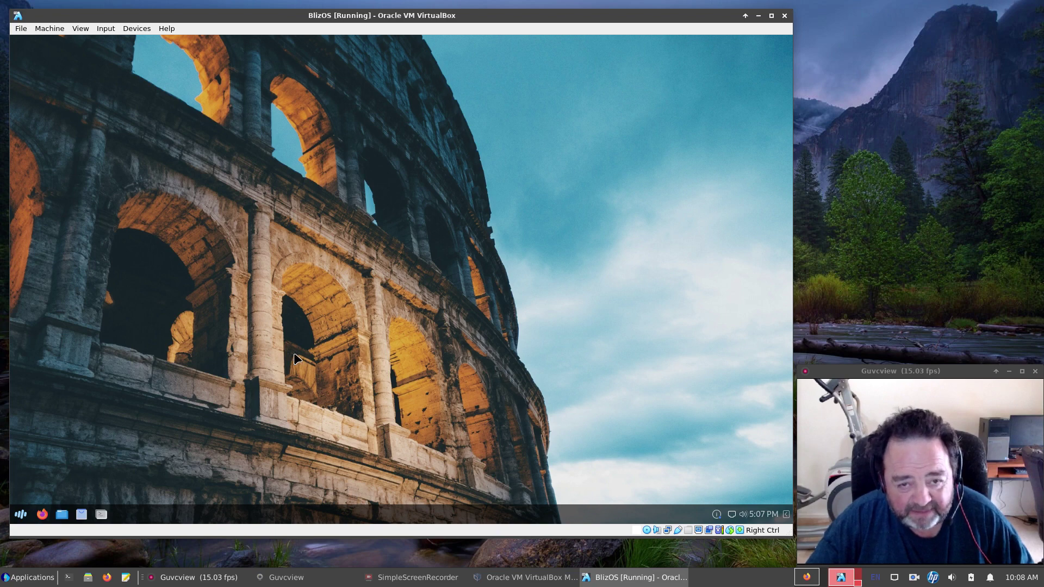
{"action": "left_click", "coordinate": [23, 517]}
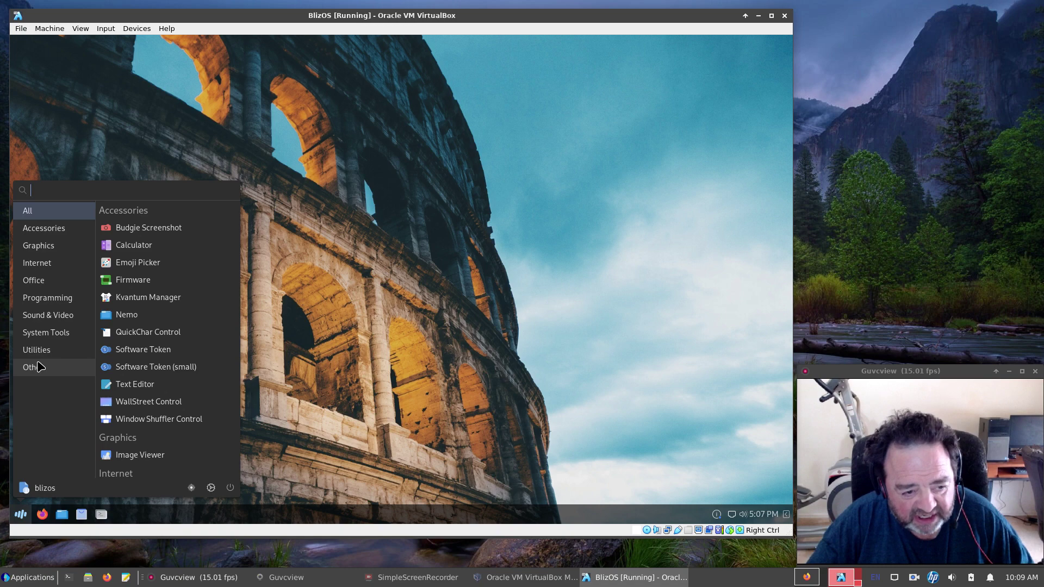
{"action": "left_click", "coordinate": [44, 231]}
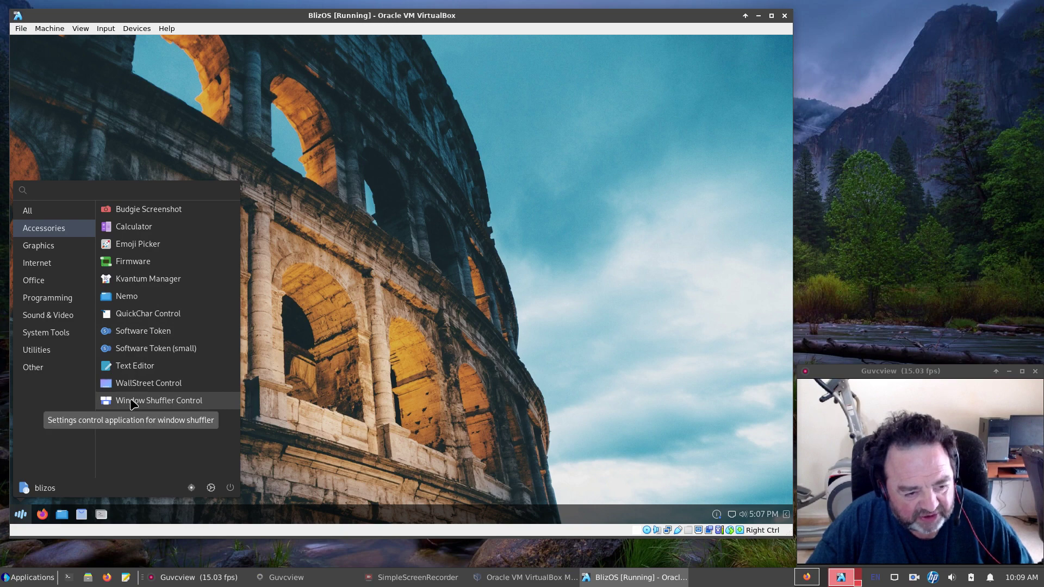
{"action": "left_click", "coordinate": [136, 383]}
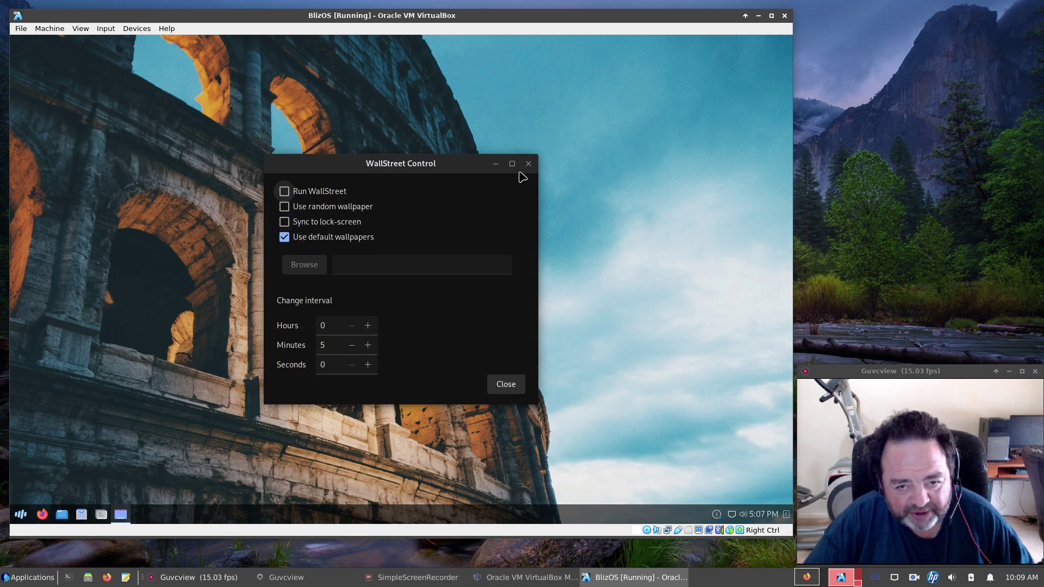
{"action": "left_click", "coordinate": [506, 384]}
{"action": "left_click", "coordinate": [27, 517]}
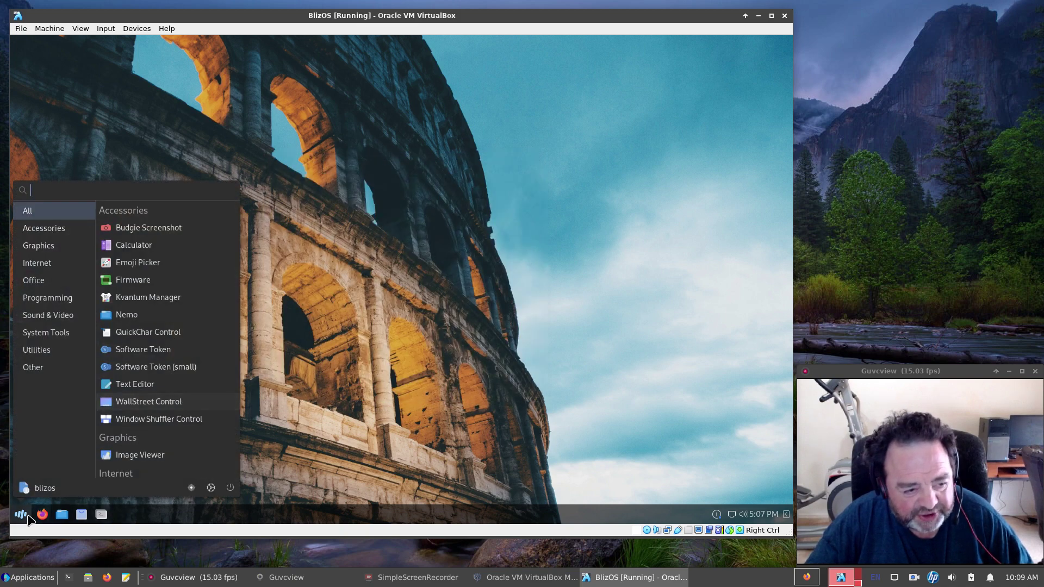
{"action": "left_click", "coordinate": [43, 229]}
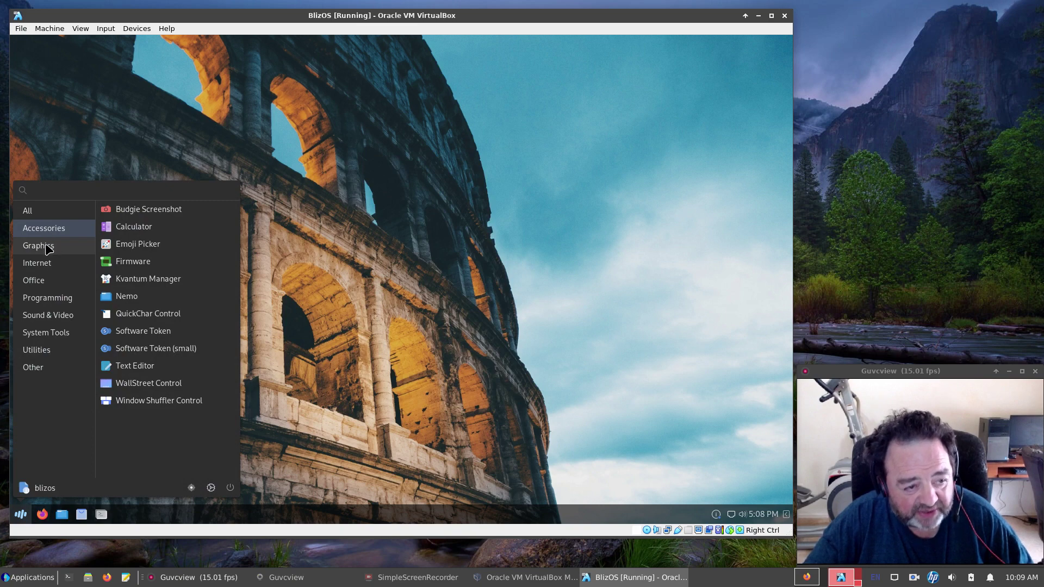
{"action": "left_click", "coordinate": [48, 248]}
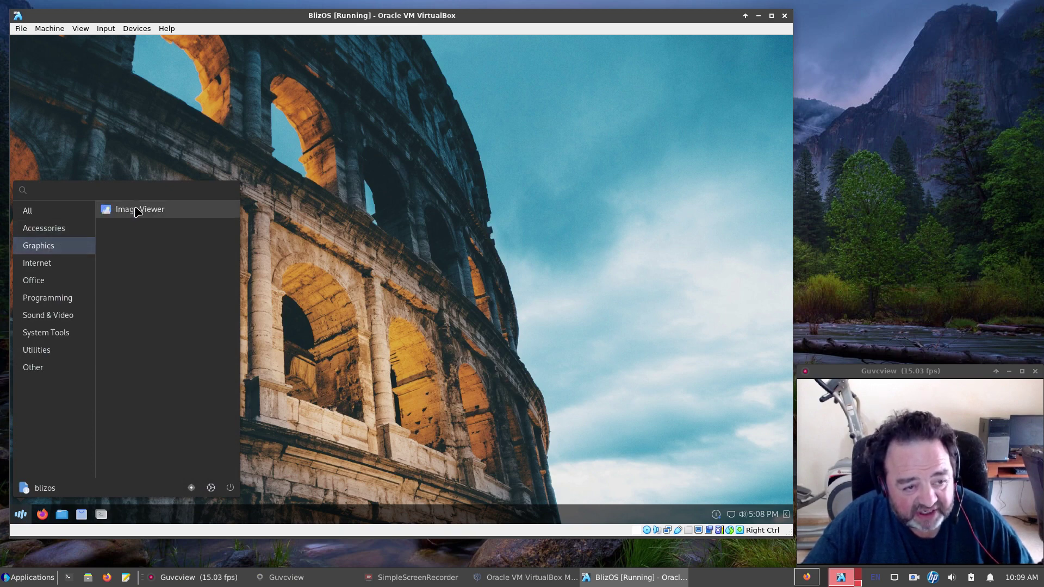
{"action": "left_click", "coordinate": [54, 266]}
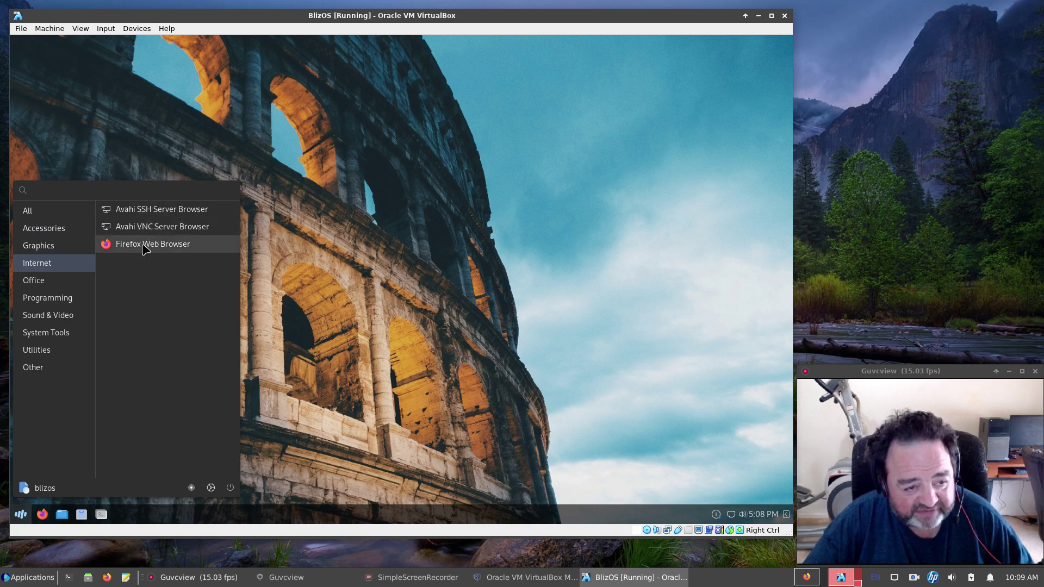
{"action": "left_click", "coordinate": [40, 282]}
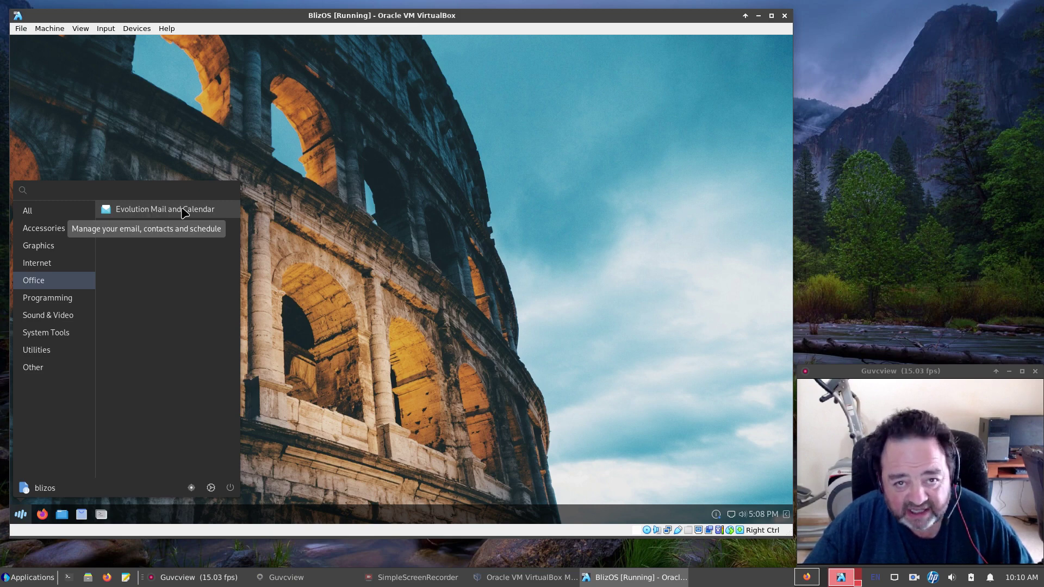
{"action": "left_click", "coordinate": [65, 299]}
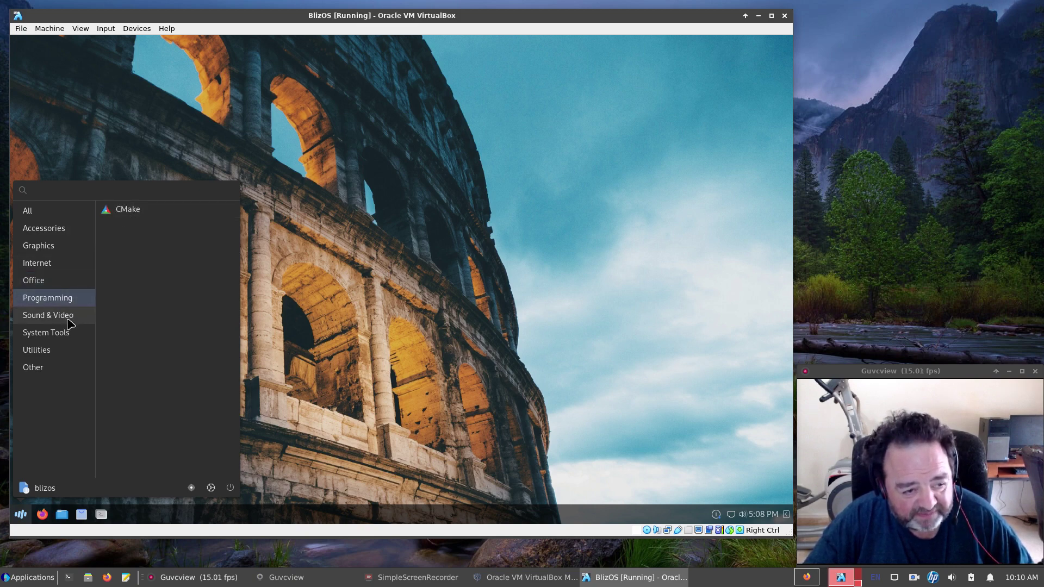
{"action": "left_click", "coordinate": [70, 323]}
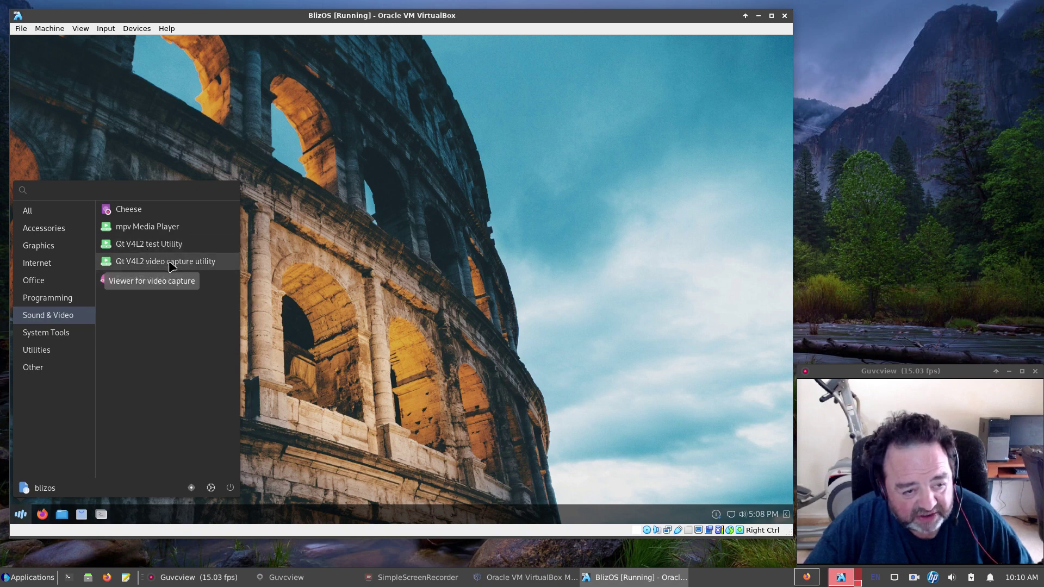
{"action": "left_click", "coordinate": [65, 338]}
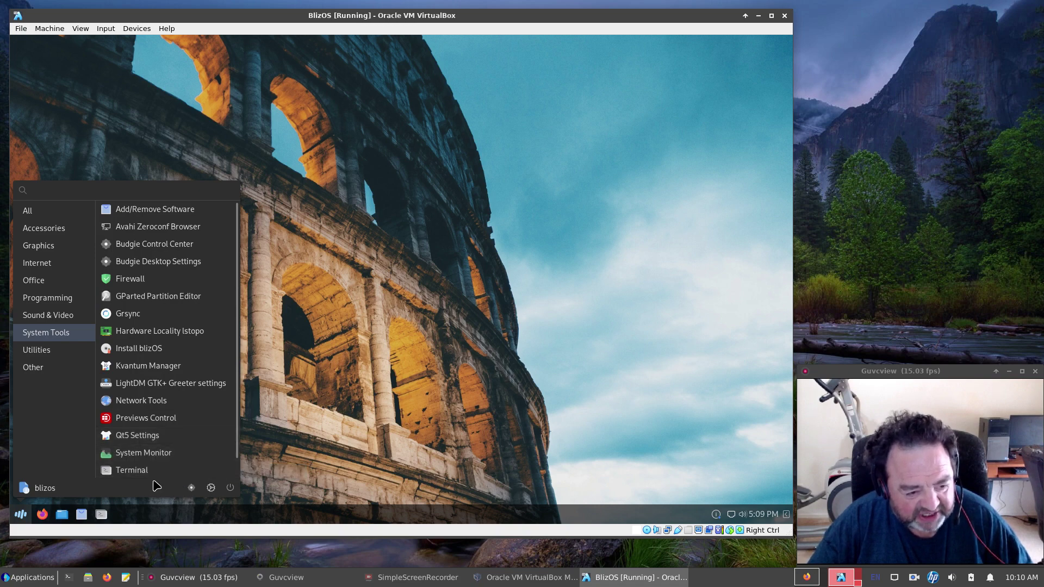
{"action": "scroll", "coordinate": [158, 470], "scroll_direction": "down", "scroll_amount": 1}
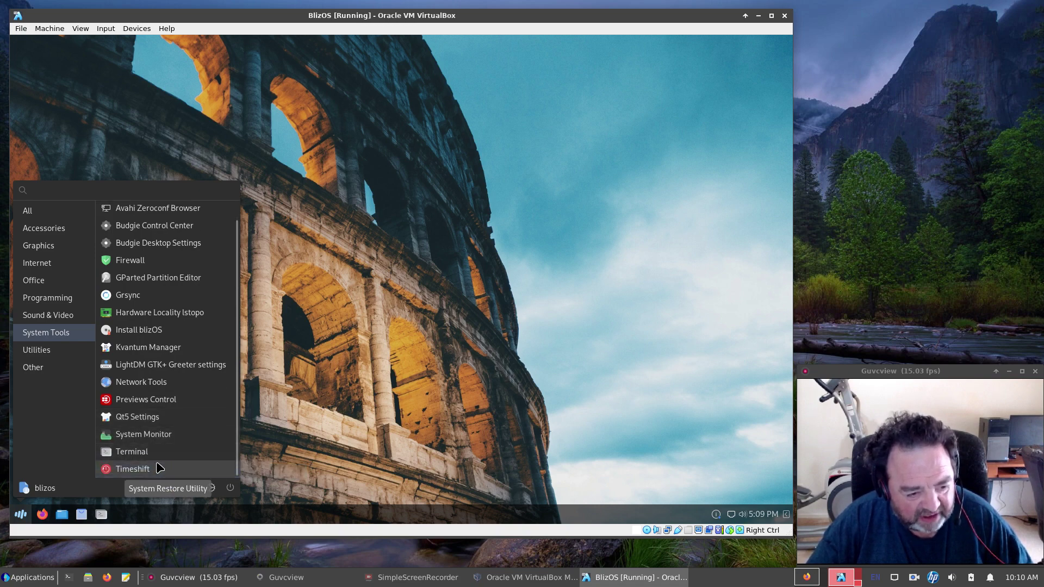
{"action": "left_click", "coordinate": [38, 351]}
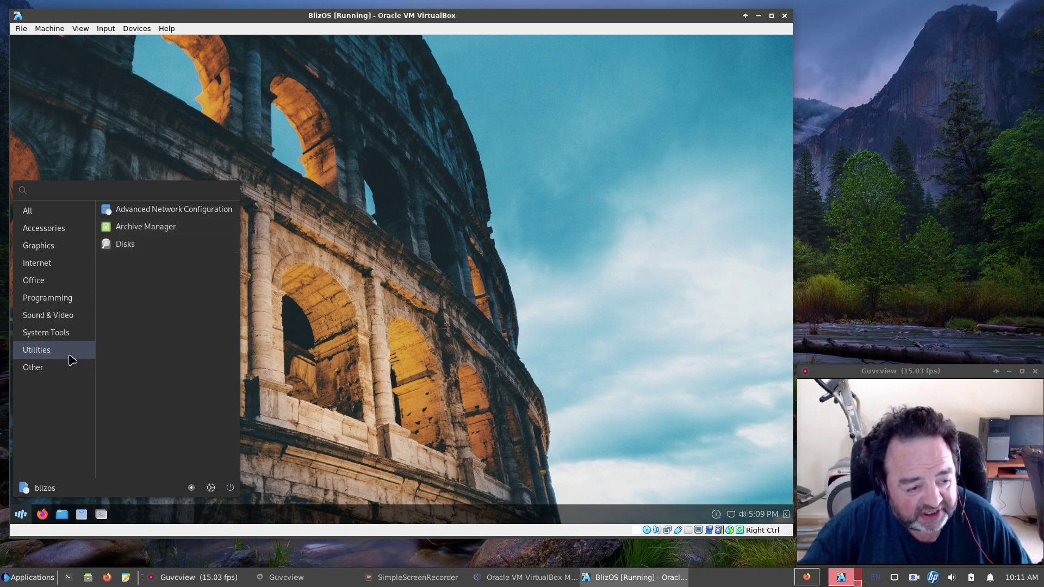
{"action": "left_click", "coordinate": [39, 370]}
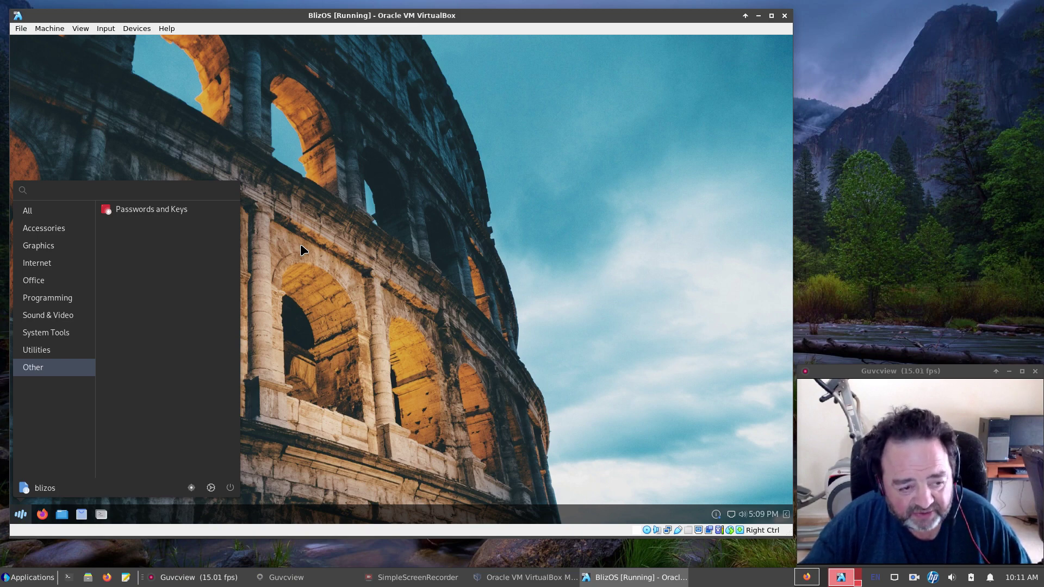
{"action": "left_click", "coordinate": [474, 345]}
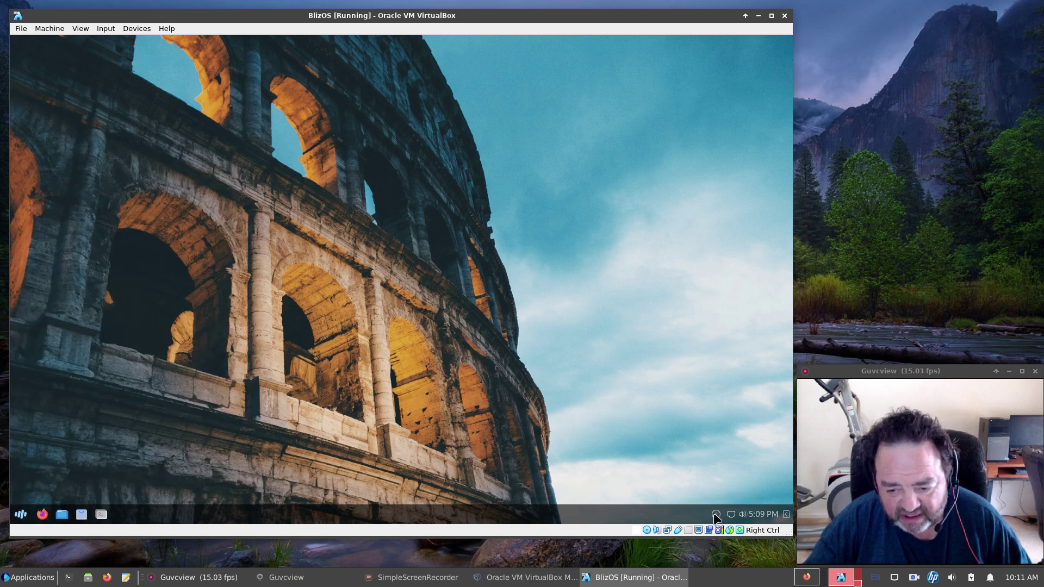
{"action": "left_click", "coordinate": [715, 515]}
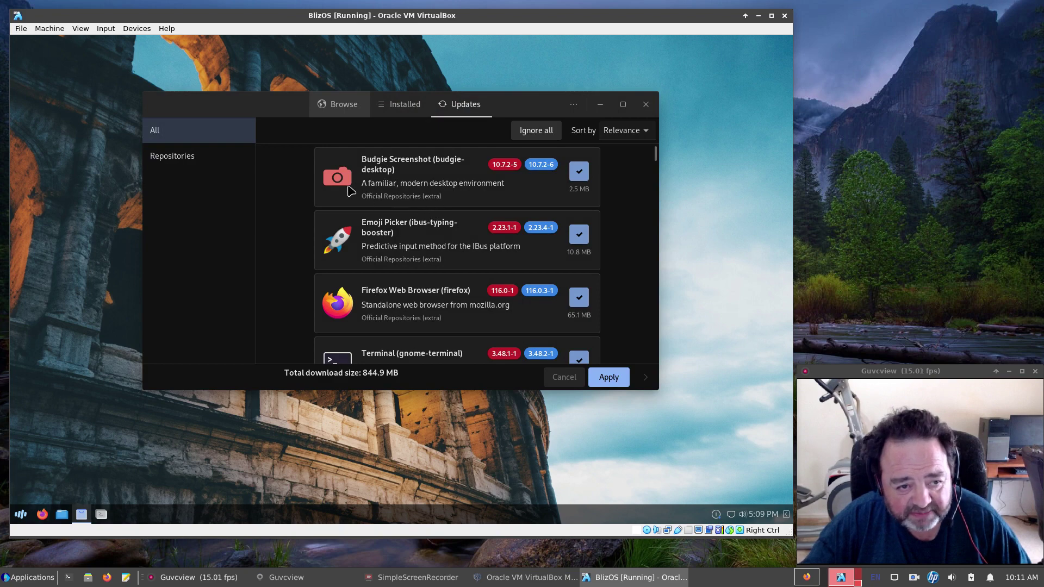
{"action": "left_click", "coordinate": [346, 108]}
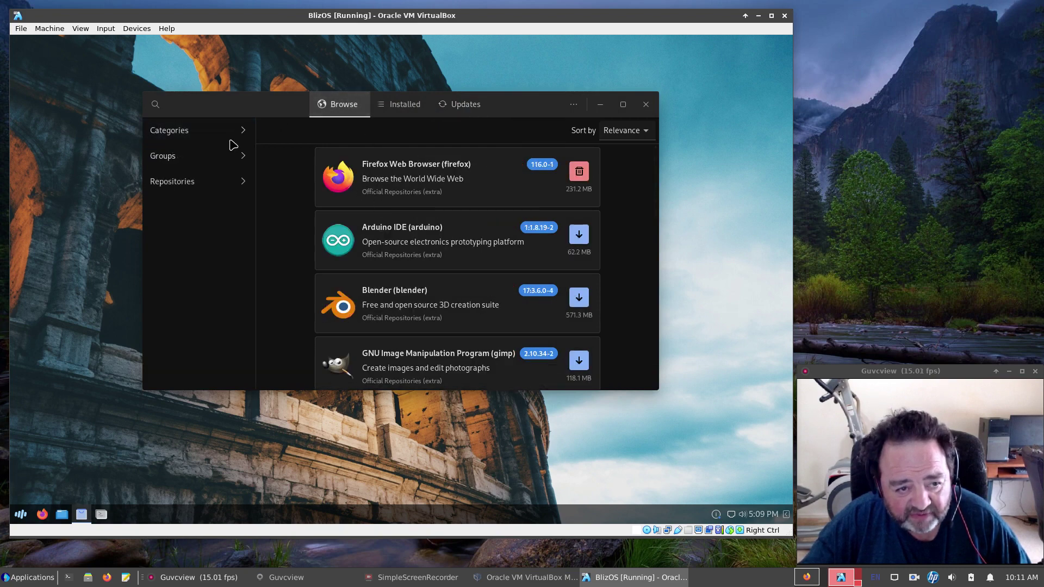
{"action": "left_click", "coordinate": [186, 181]}
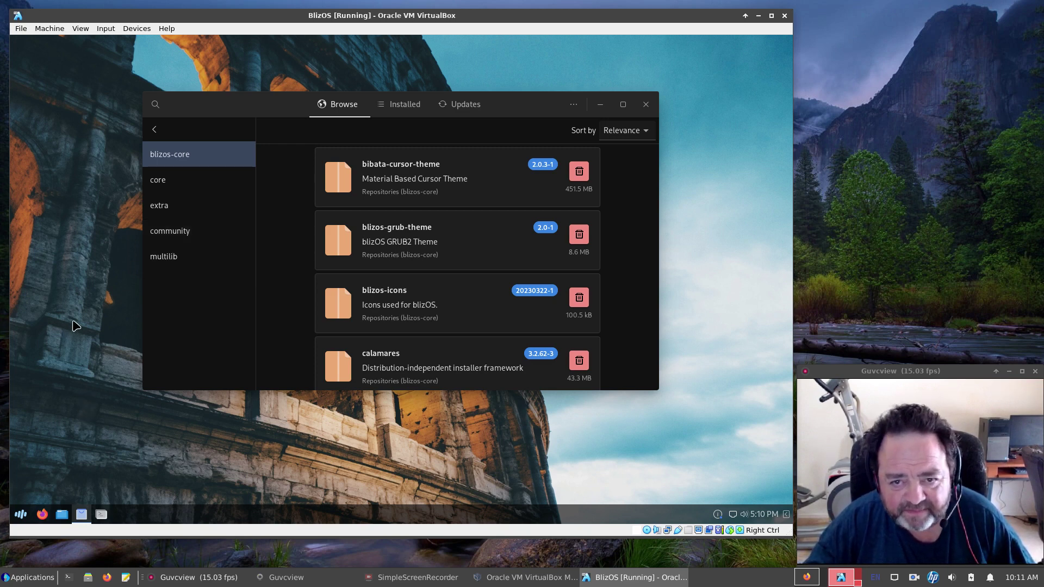
{"action": "left_click", "coordinate": [648, 104]}
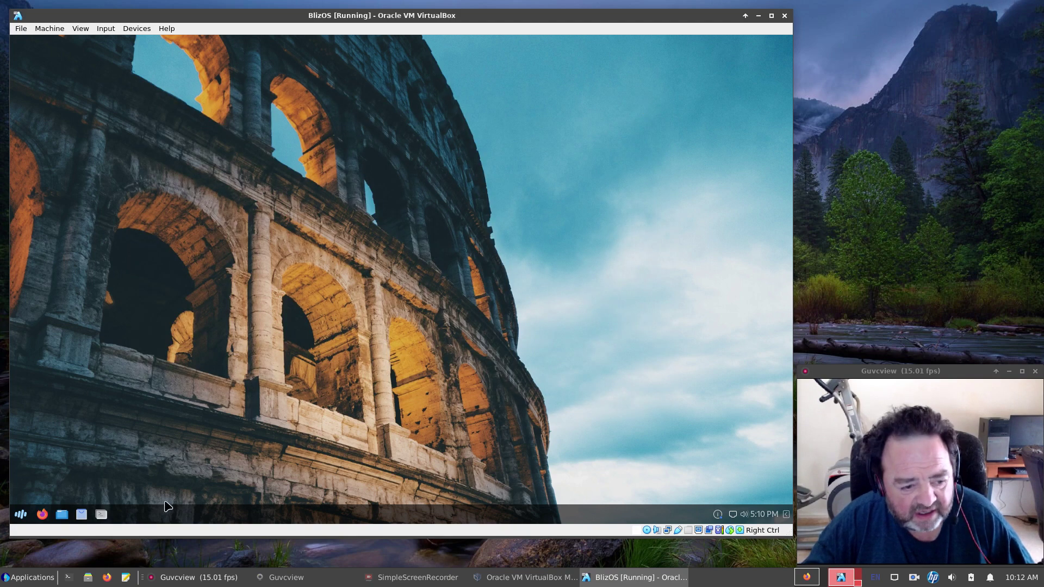
In the file manager, browse File System to /etc, select pacman.conf and view its actions, then open a terminal.
{"action": "left_click", "coordinate": [62, 515]}
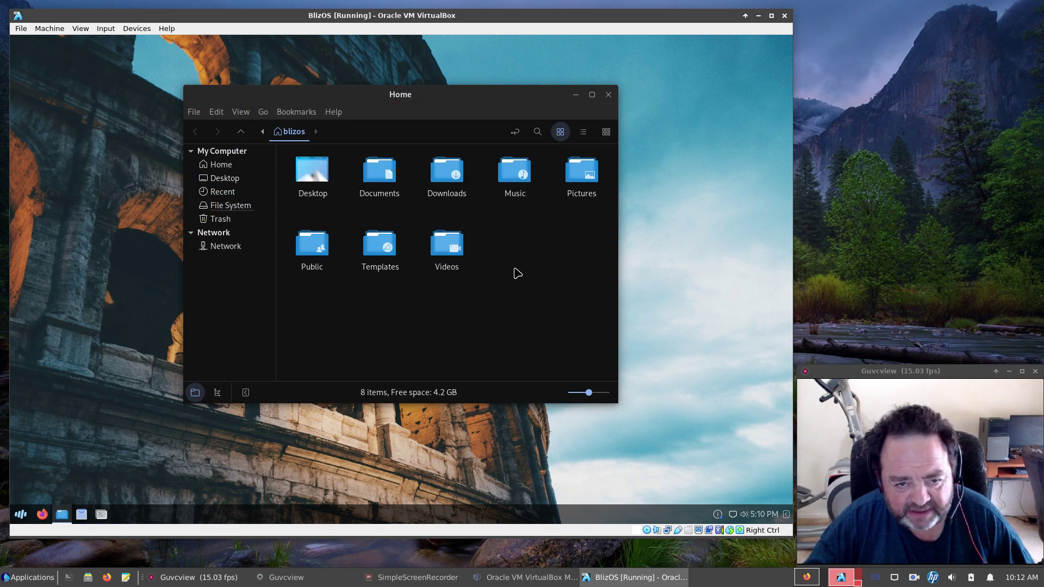
{"action": "left_click", "coordinate": [224, 207]}
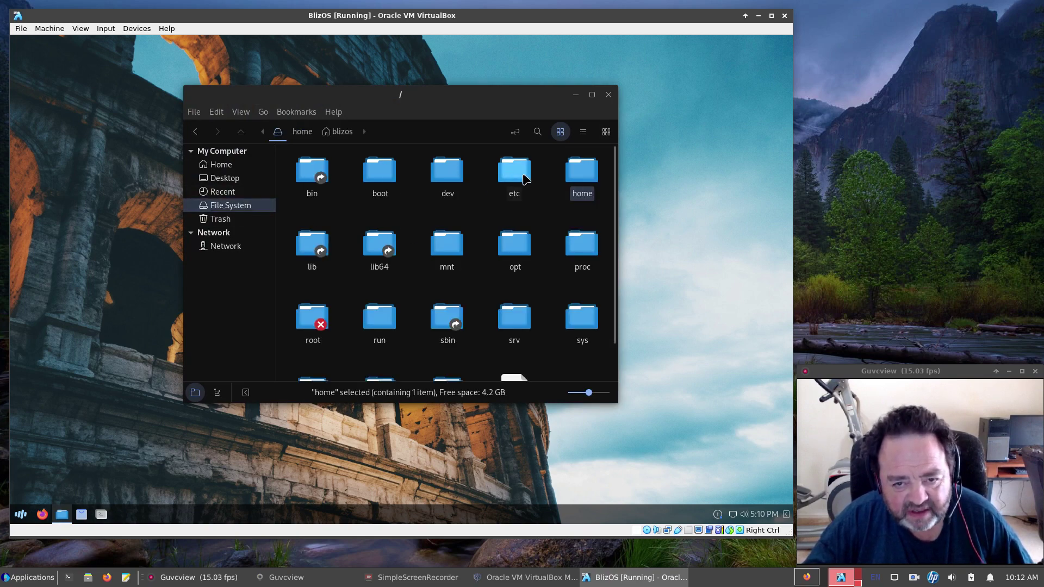
{"action": "double_click", "coordinate": [524, 180]}
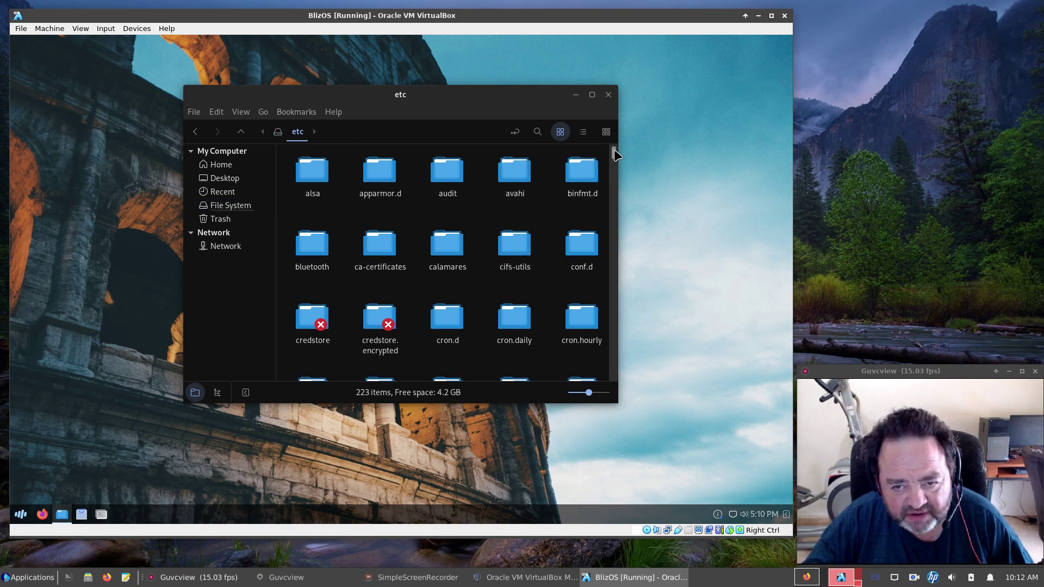
{"action": "left_click_drag", "start_coordinate": [614, 154], "coordinate": [615, 325]}
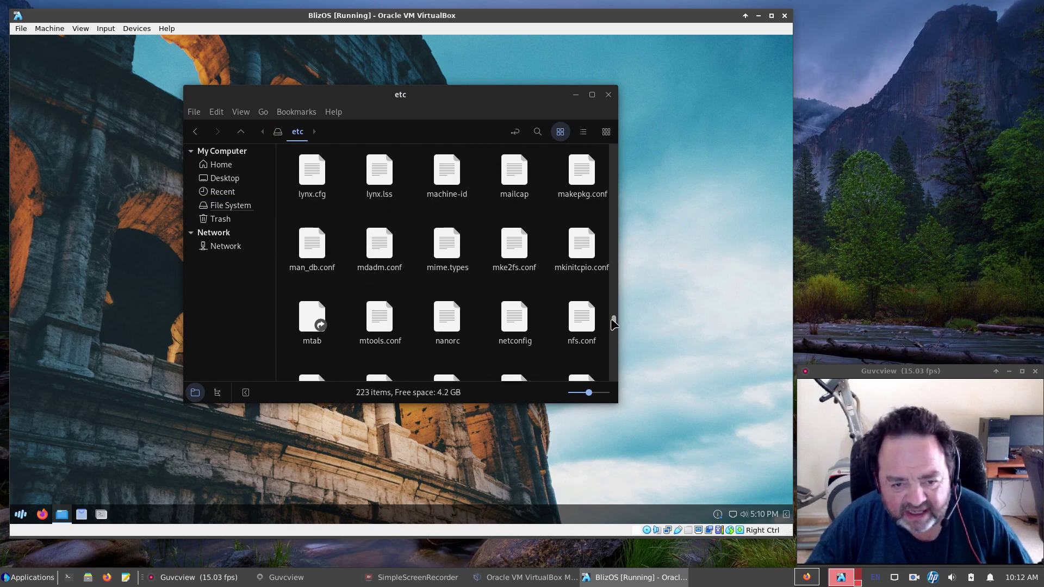
{"action": "left_click_drag", "start_coordinate": [614, 324], "coordinate": [612, 341]}
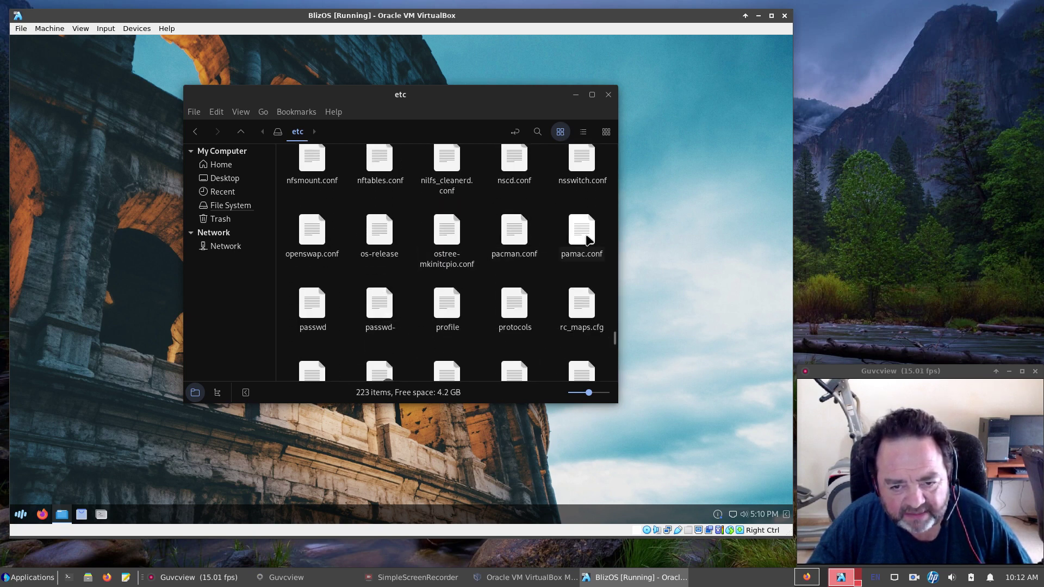
{"action": "left_click", "coordinate": [514, 228]}
{"action": "right_click", "coordinate": [512, 232]}
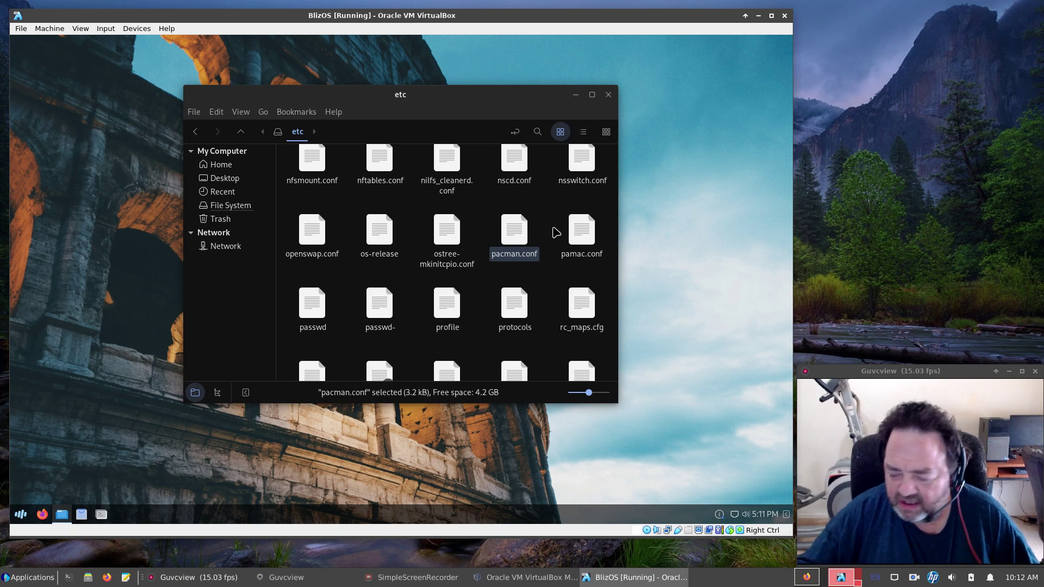
{"action": "left_click", "coordinate": [102, 515]}
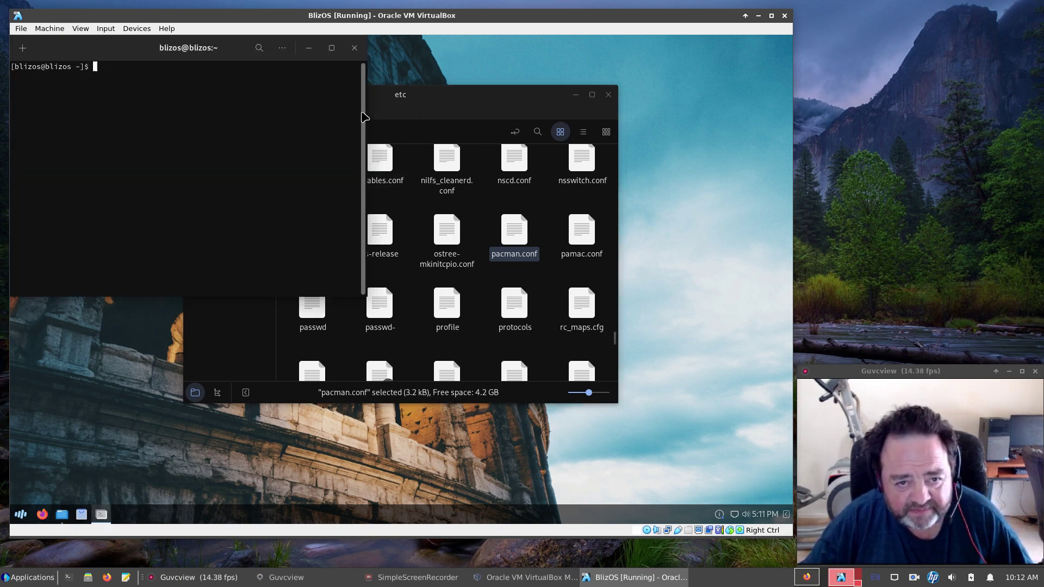
Enlarge the terminal and sync package databases with sudo pacman -Sy, entering the account password.
{"action": "left_click_drag", "start_coordinate": [173, 48], "coordinate": [188, 100]}
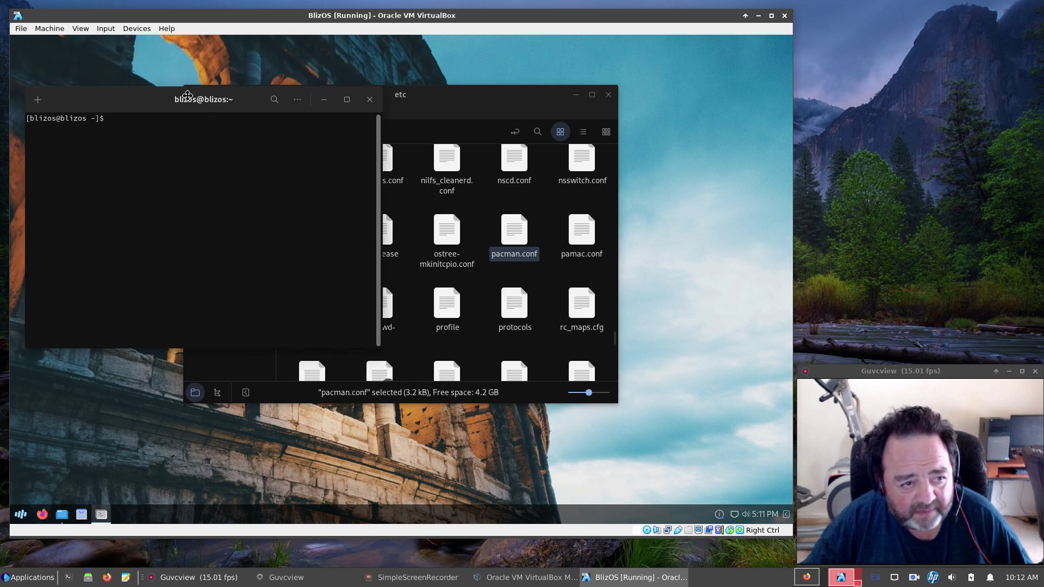
{"action": "left_click_drag", "start_coordinate": [374, 344], "coordinate": [608, 437]}
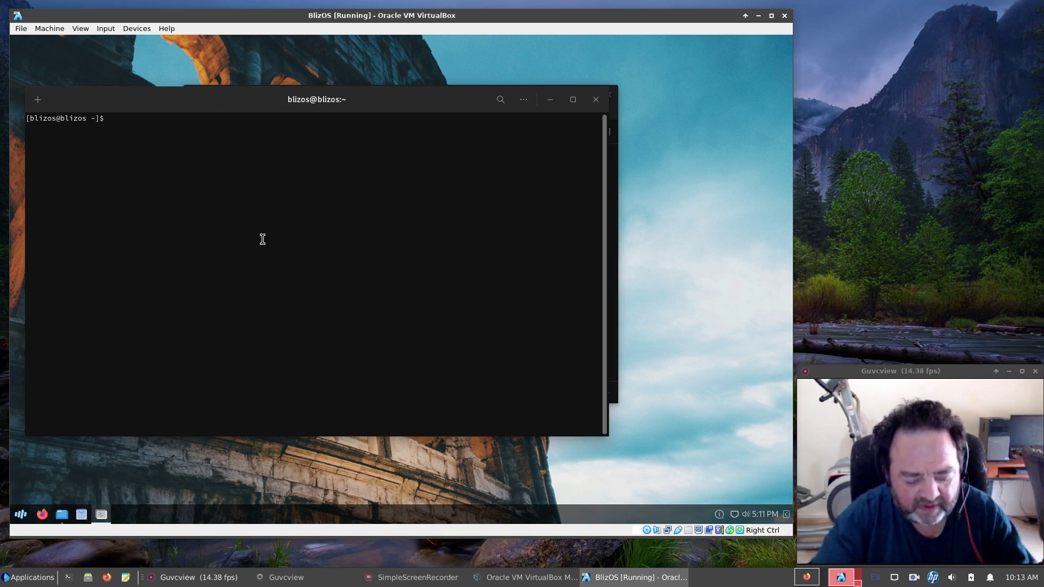
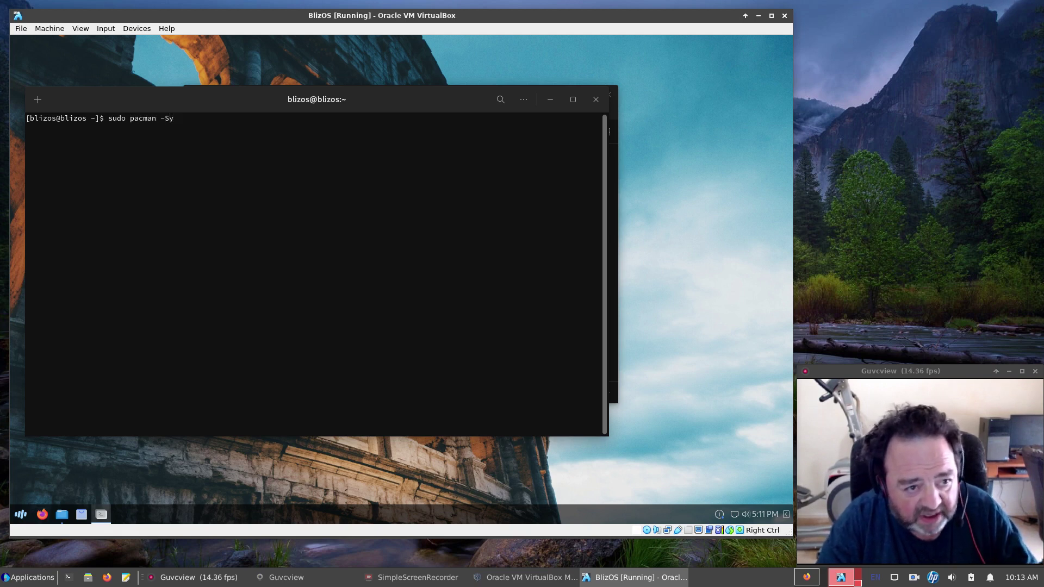
{"action": "key", "text": "Return"}
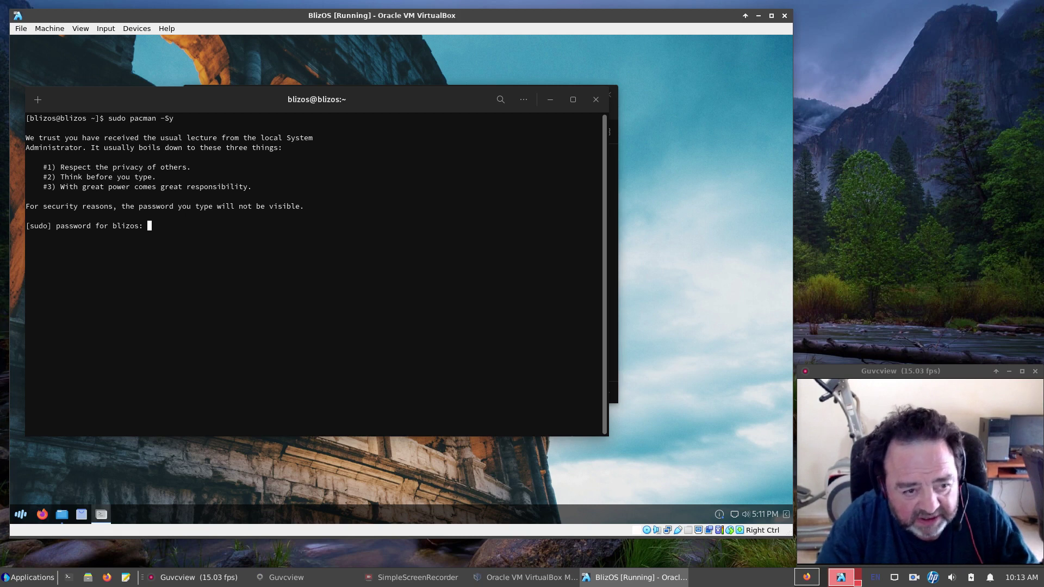
{"action": "key", "text": "Return"}
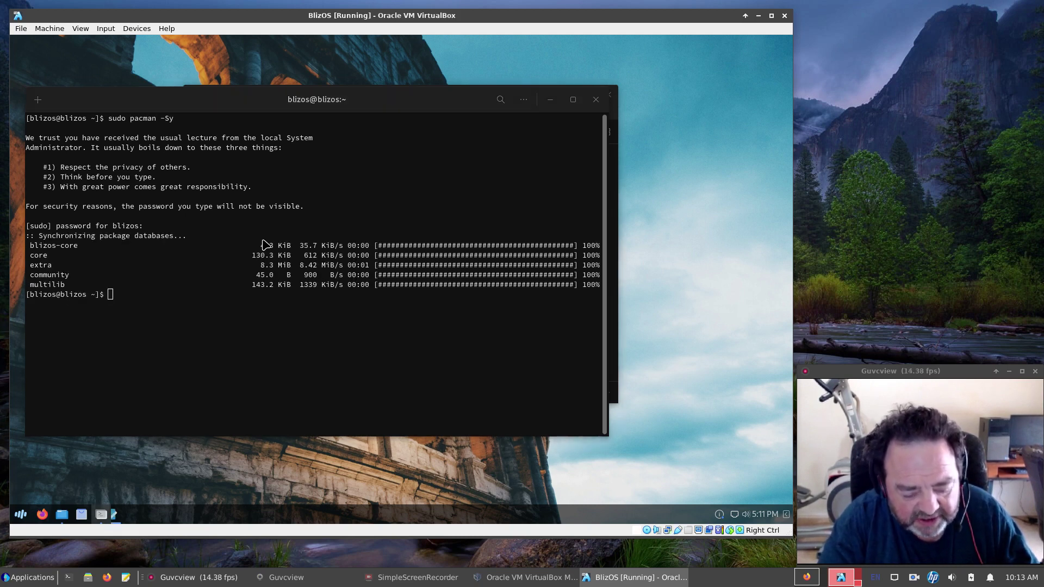
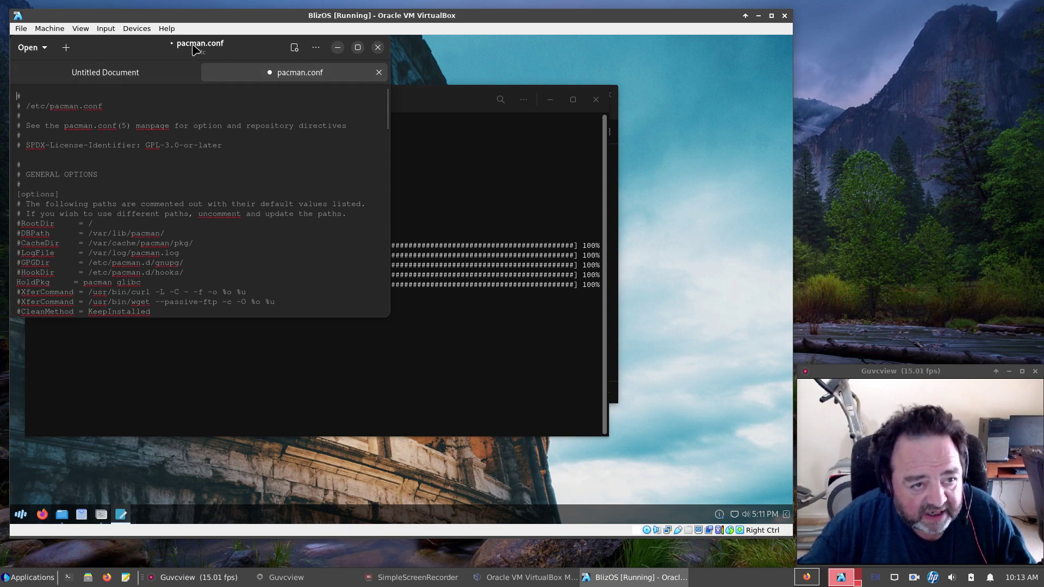
Reposition and enlarge the pacman.conf editor, scrolling down through the file.
{"action": "left_click_drag", "start_coordinate": [193, 44], "coordinate": [300, 71]}
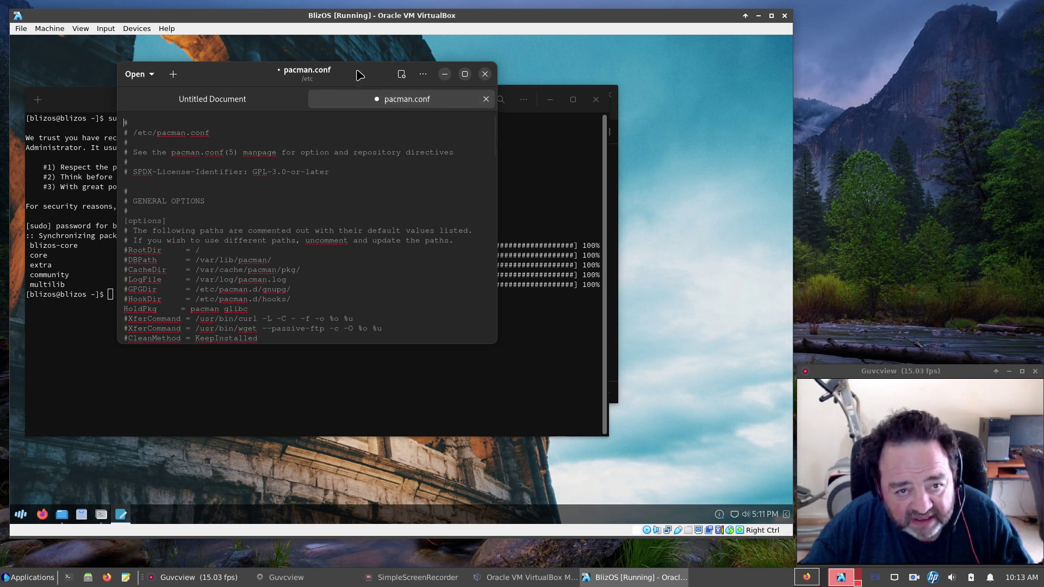
{"action": "left_click_drag", "start_coordinate": [362, 80], "coordinate": [334, 98]}
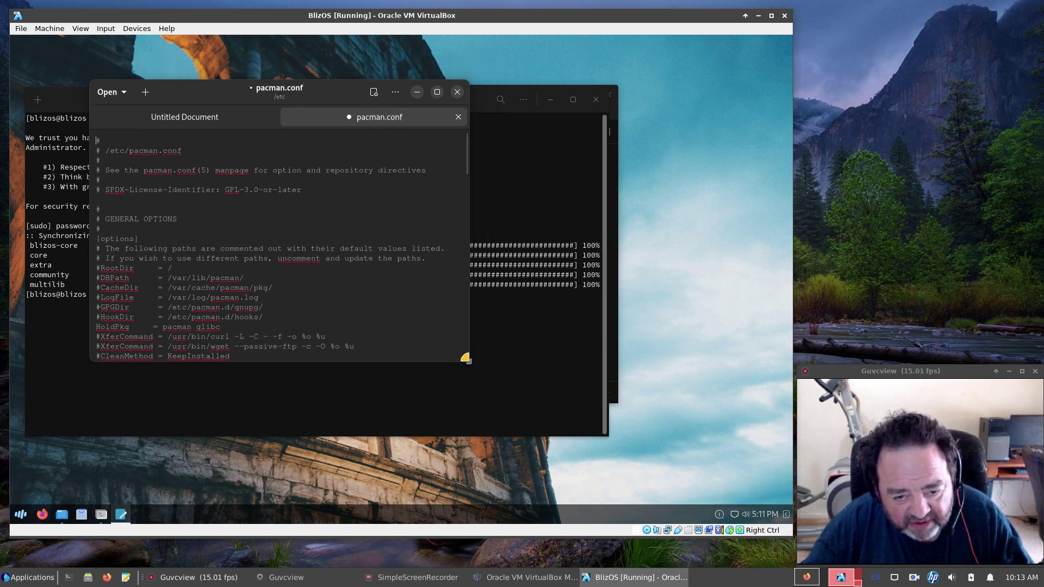
{"action": "left_click_drag", "start_coordinate": [467, 359], "coordinate": [615, 466]}
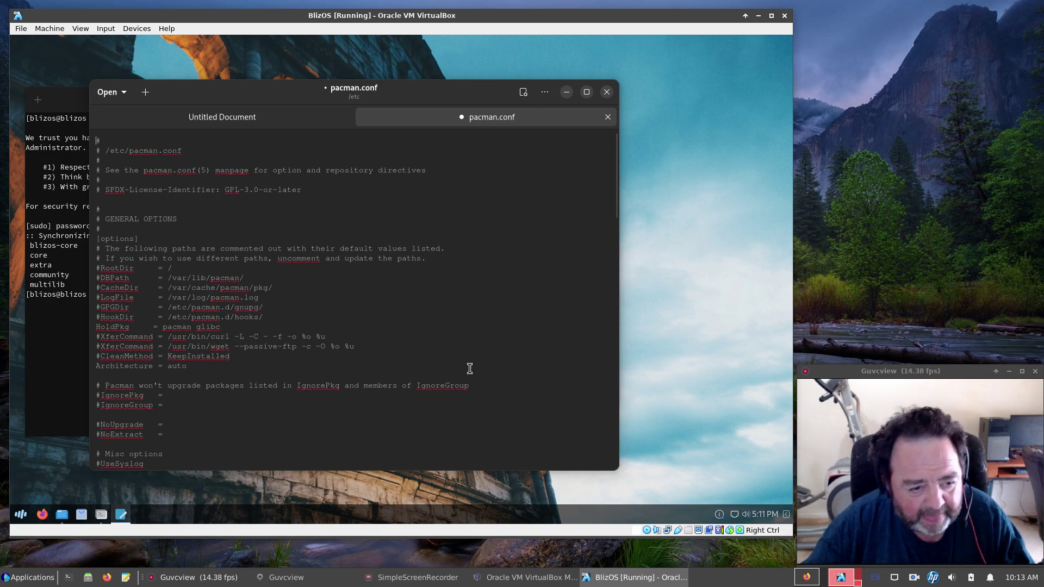
{"action": "scroll", "coordinate": [469, 367], "scroll_direction": "down", "scroll_amount": 5}
{"action": "scroll", "coordinate": [469, 369], "scroll_direction": "down", "scroll_amount": 15}
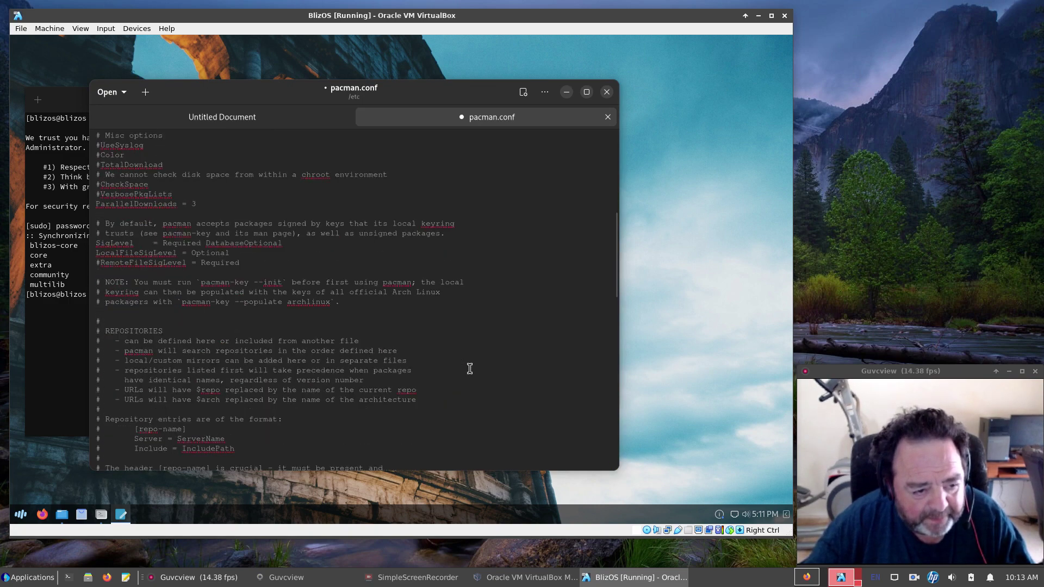
{"action": "scroll", "coordinate": [470, 369], "scroll_direction": "down", "scroll_amount": 2}
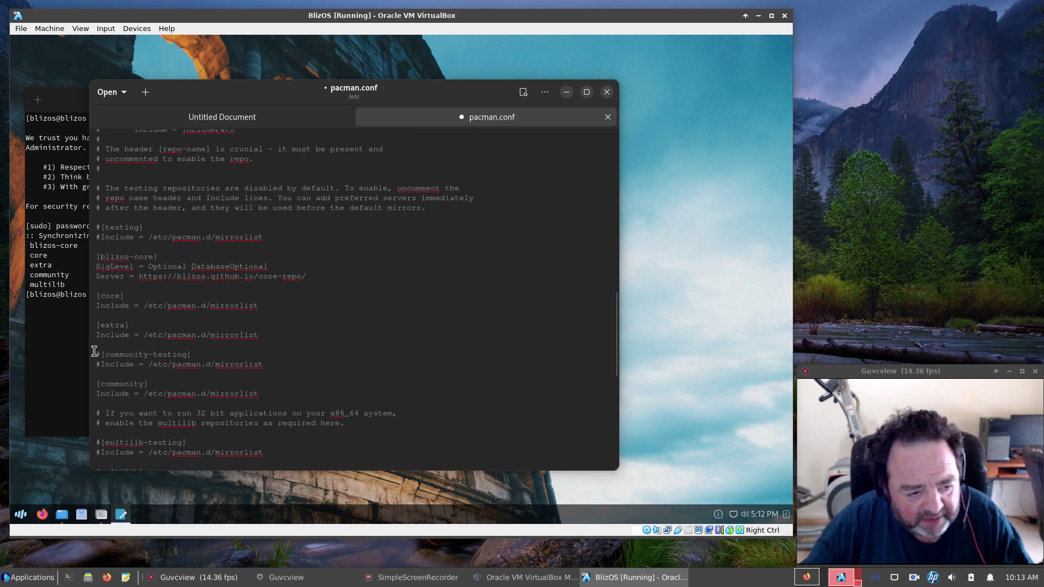
Select the community-testing, community and commented-out testing repository lines and review the file.
{"action": "left_click_drag", "start_coordinate": [95, 353], "coordinate": [285, 397]}
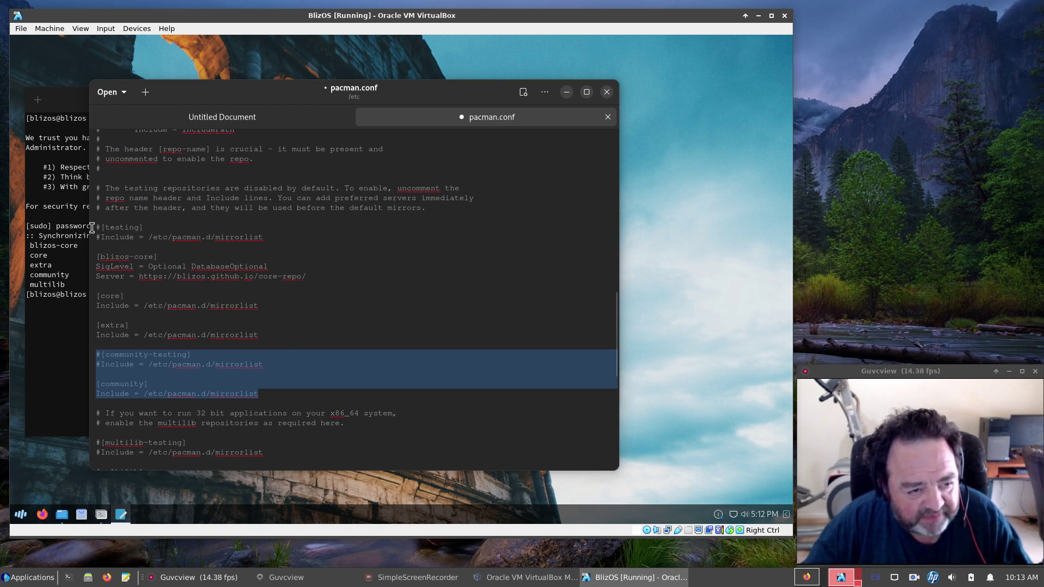
{"action": "left_click_drag", "start_coordinate": [96, 229], "coordinate": [269, 234]}
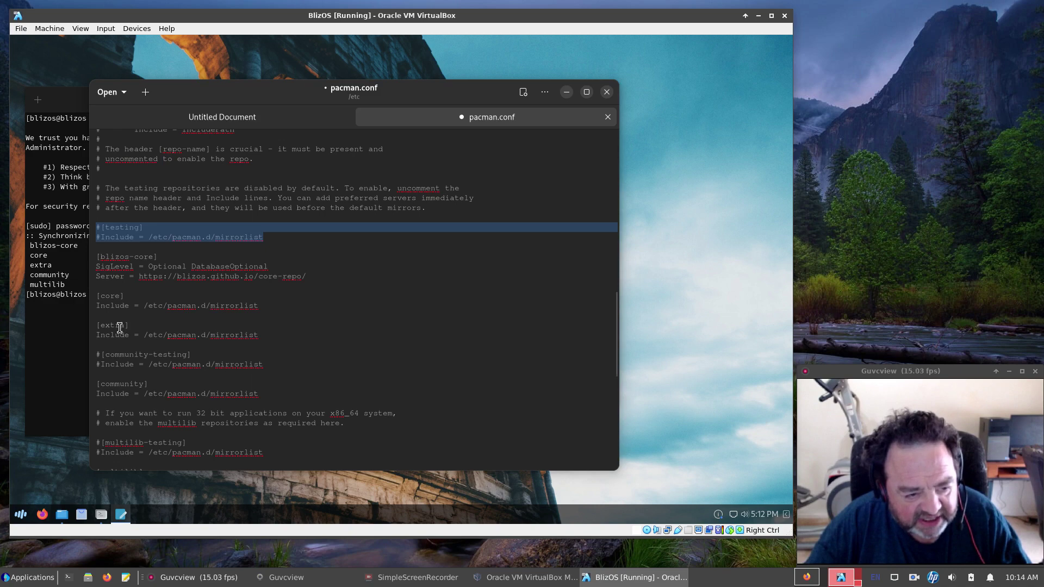
{"action": "scroll", "coordinate": [292, 341], "scroll_direction": "down", "scroll_amount": 4}
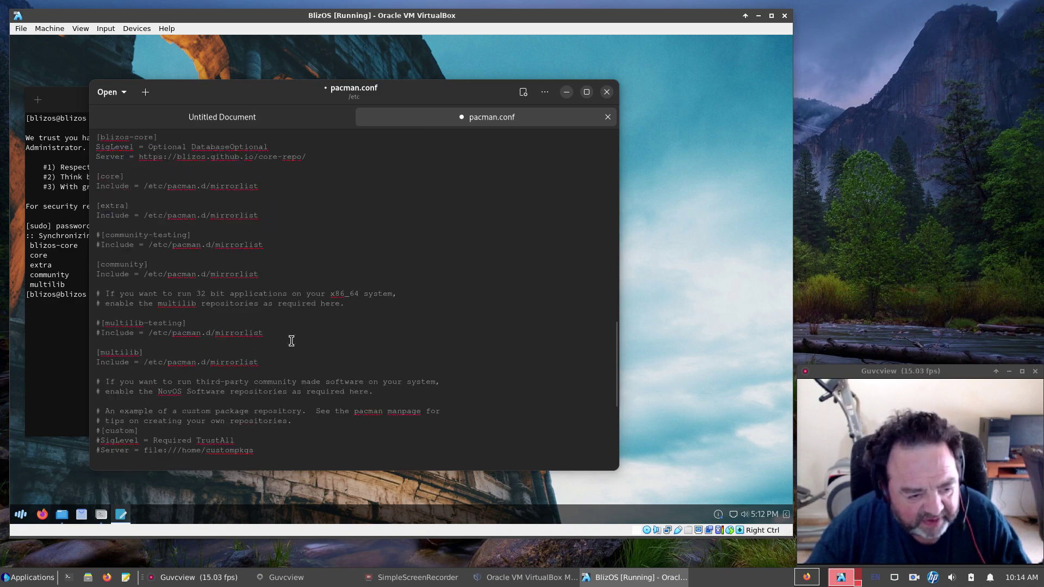
{"action": "scroll", "coordinate": [291, 341], "scroll_direction": "down", "scroll_amount": 4}
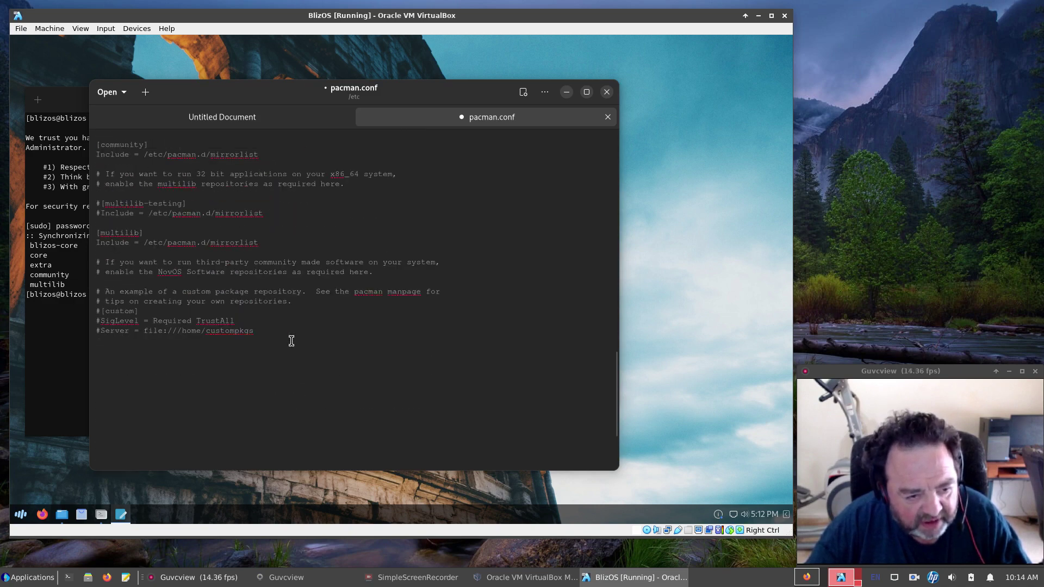
{"action": "scroll", "coordinate": [292, 341], "scroll_direction": "up", "scroll_amount": 1}
{"action": "scroll", "coordinate": [291, 341], "scroll_direction": "up", "scroll_amount": 18}
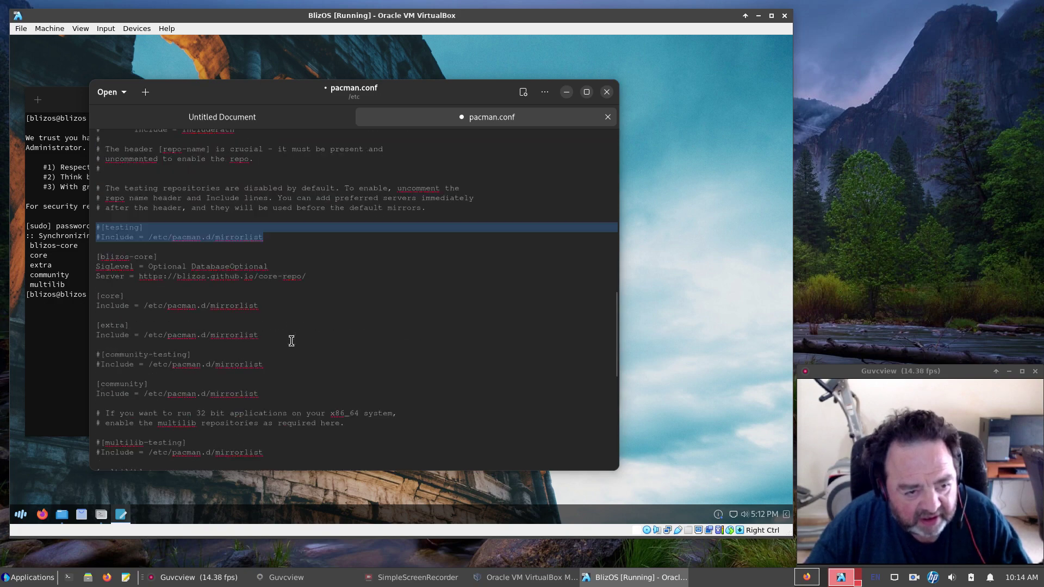
{"action": "scroll", "coordinate": [292, 342], "scroll_direction": "up", "scroll_amount": 8}
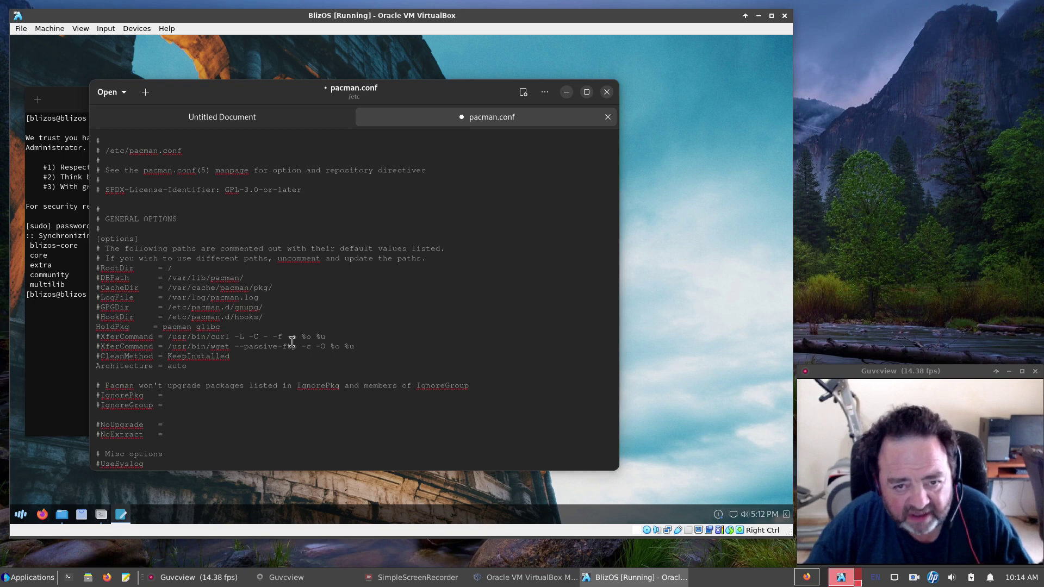
Close pacman.conf without saving and search for xdg-desktop-portal-gnome with pacman -Ss.
{"action": "left_click", "coordinate": [608, 118]}
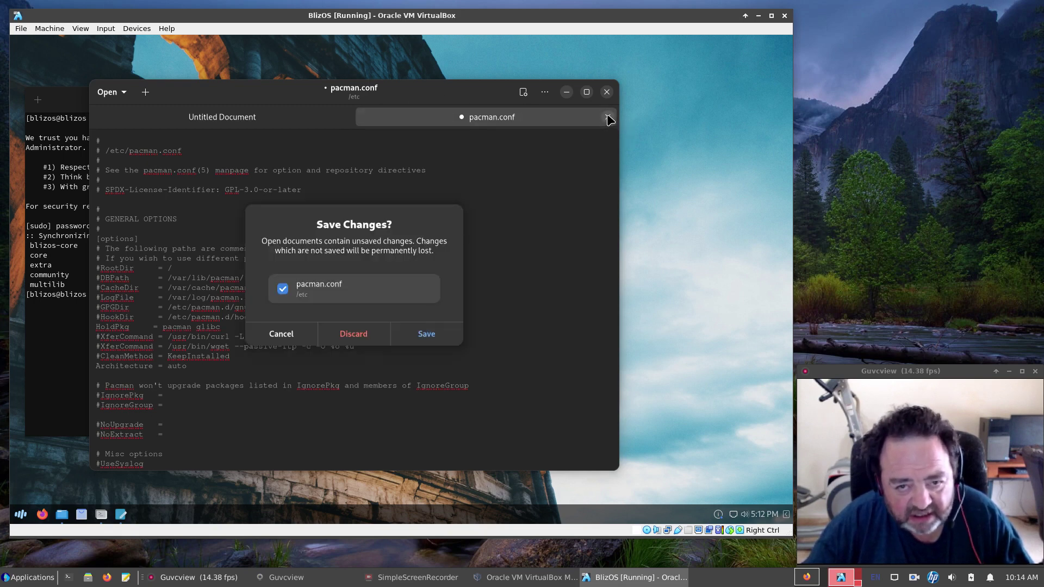
{"action": "left_click", "coordinate": [360, 338]}
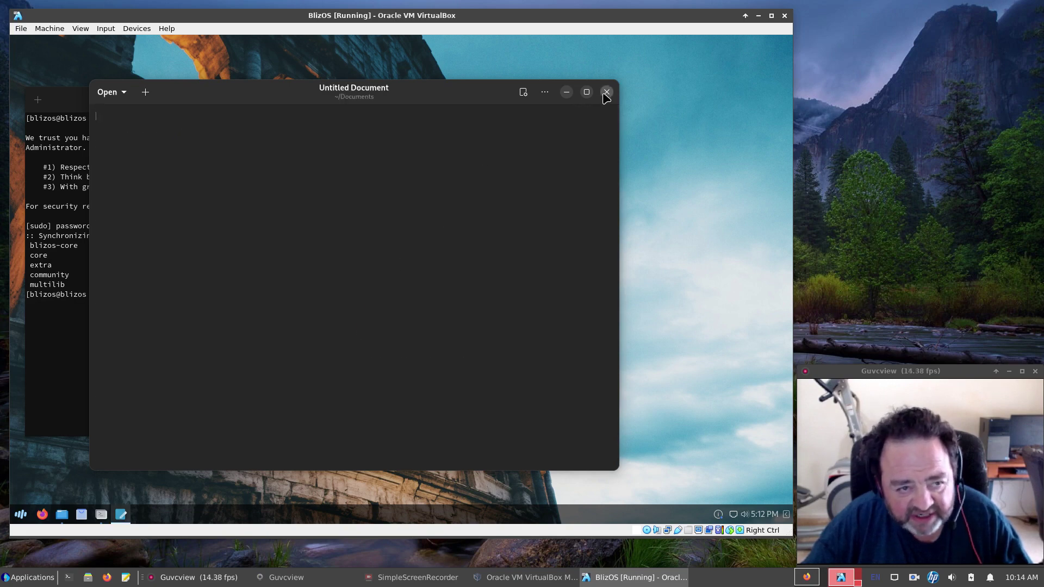
{"action": "left_click", "coordinate": [607, 93]}
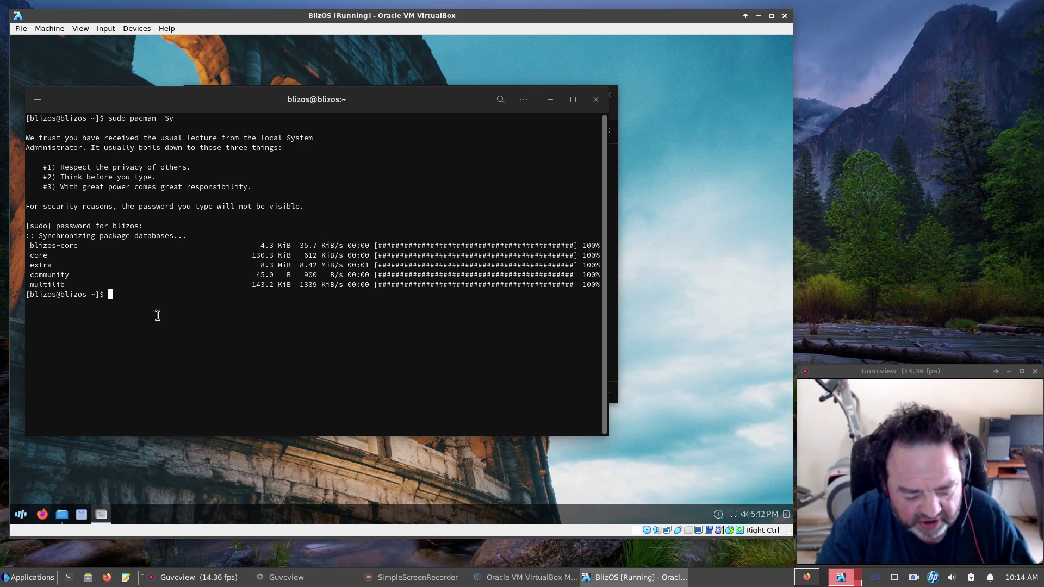
{"action": "type", "text": "pacma"}
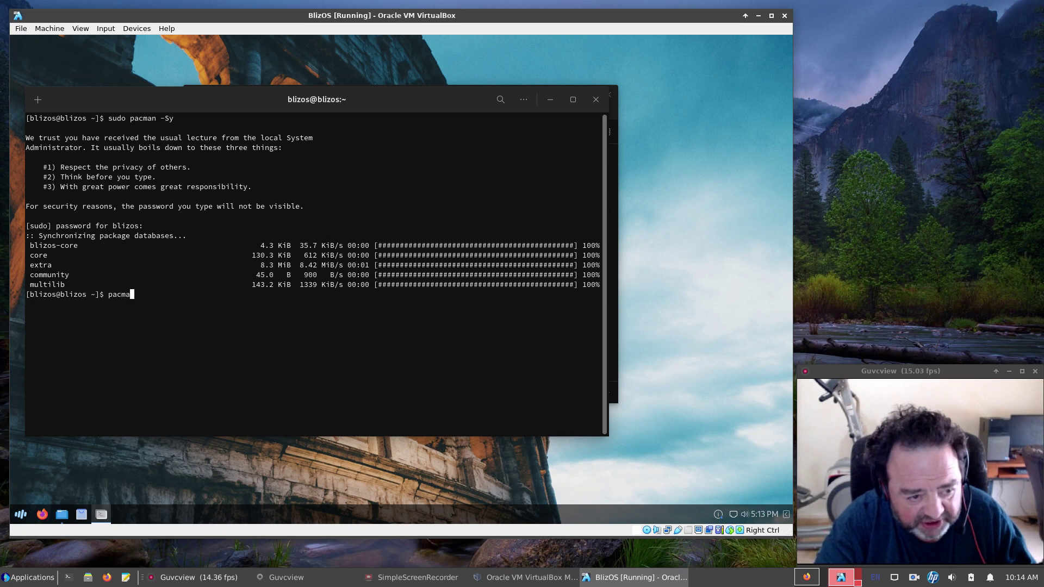
{"action": "type", "text": "n -Ss "}
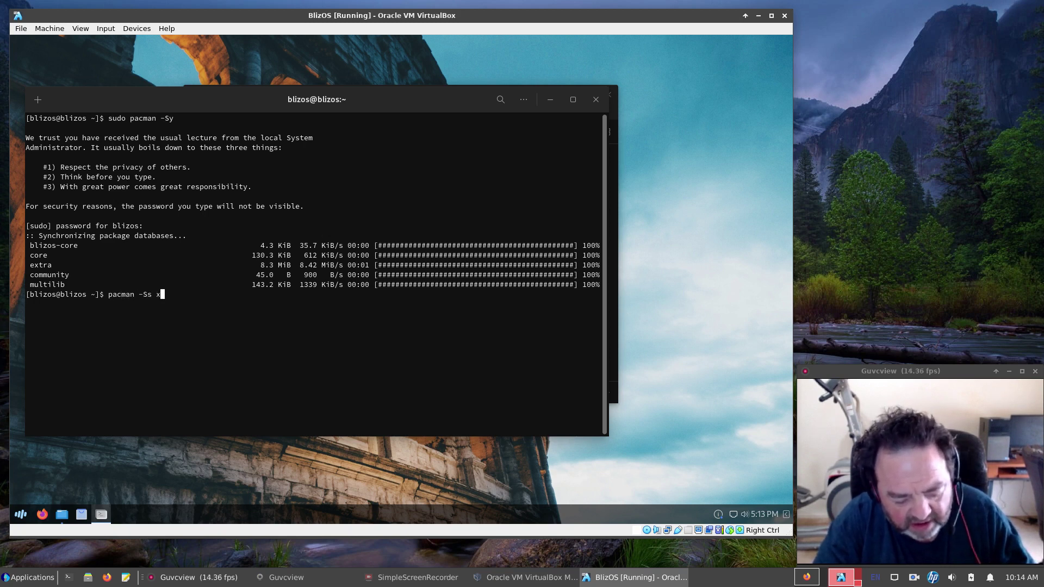
{"action": "type", "text": "xdg-"}
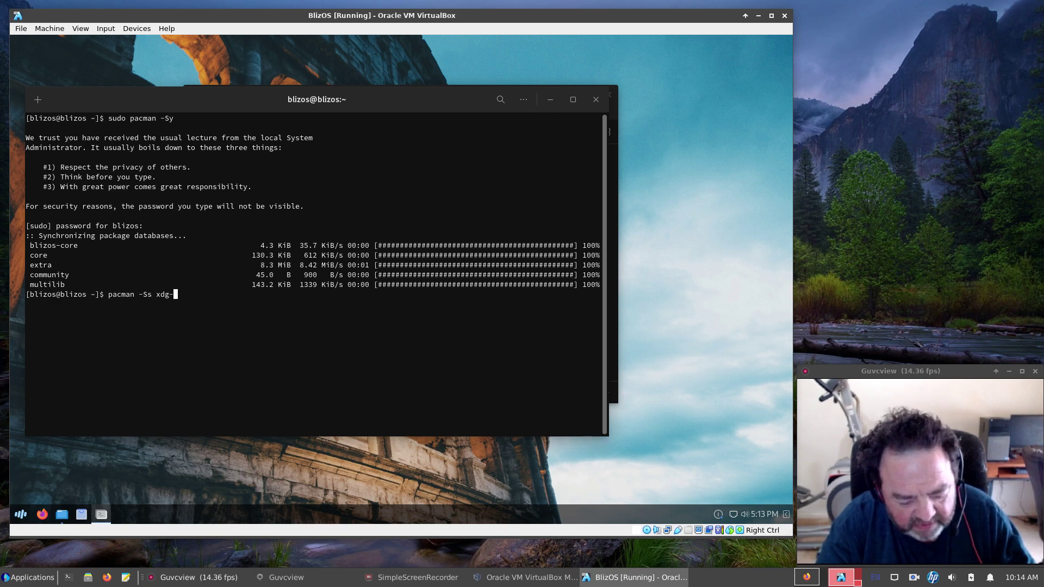
{"action": "type", "text": "desktop-"}
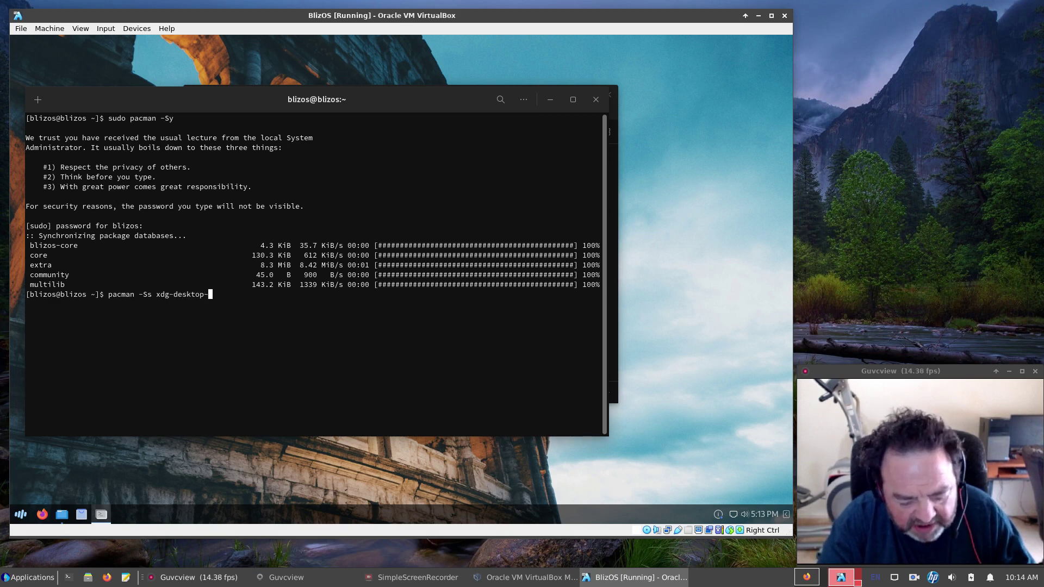
{"action": "type", "text": "portal-"}
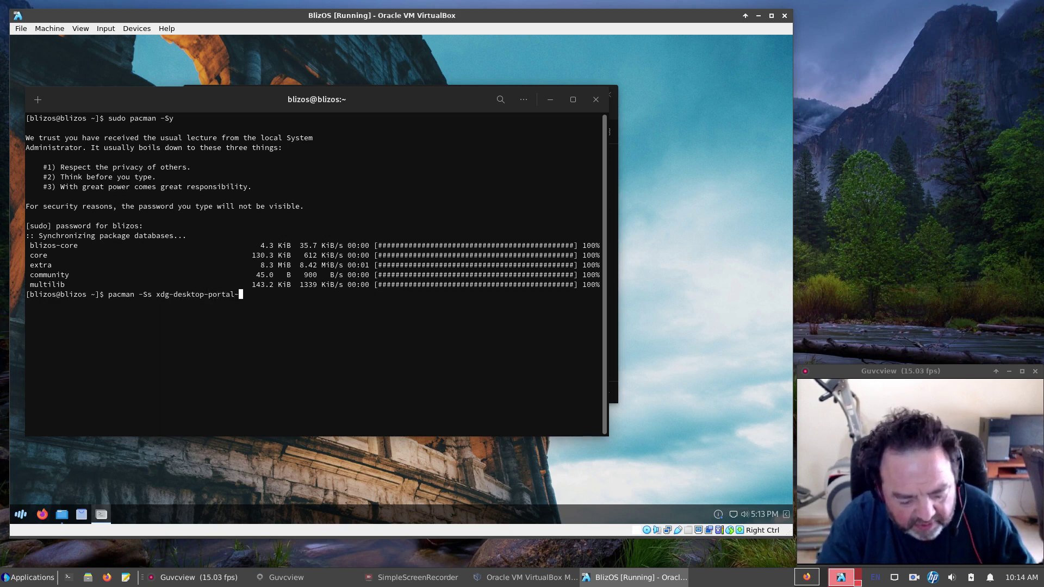
{"action": "type", "text": "gnome"}
{"action": "key", "text": "Return"}
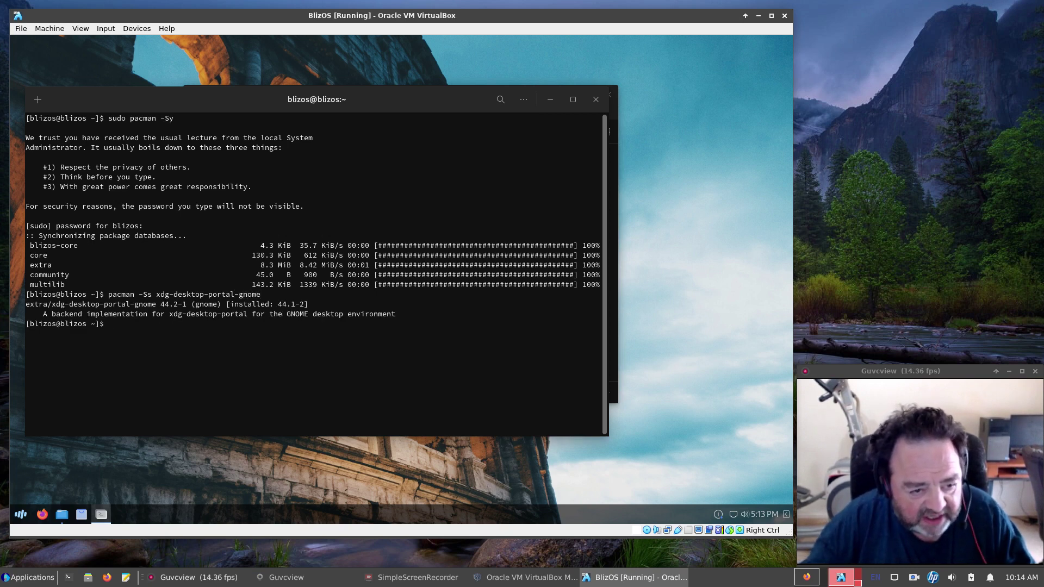
Remove xdg-desktop-portal-gnome with sudo pacman -R and confirm xdg-desktop-portal-gtk 1.14.1-1 is installed.
{"action": "type", "text": "sudo pac"}
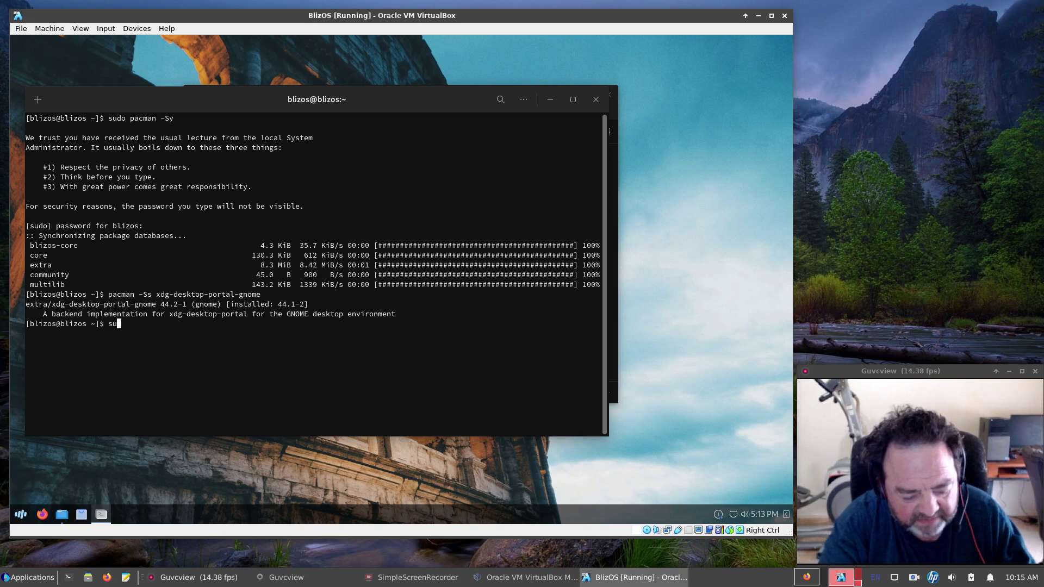
{"action": "type", "text": "man "}
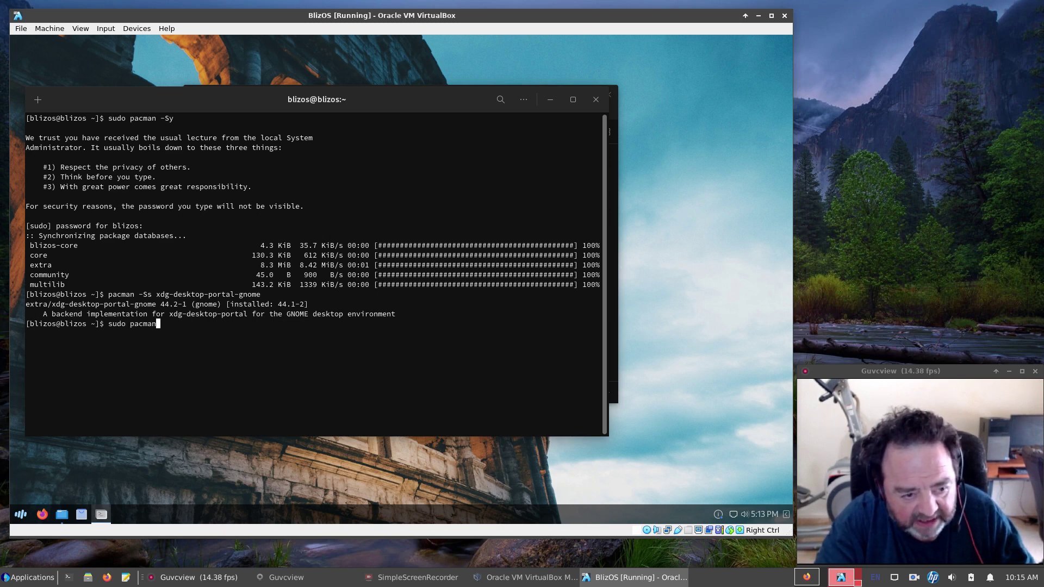
{"action": "type", "text": "-R "}
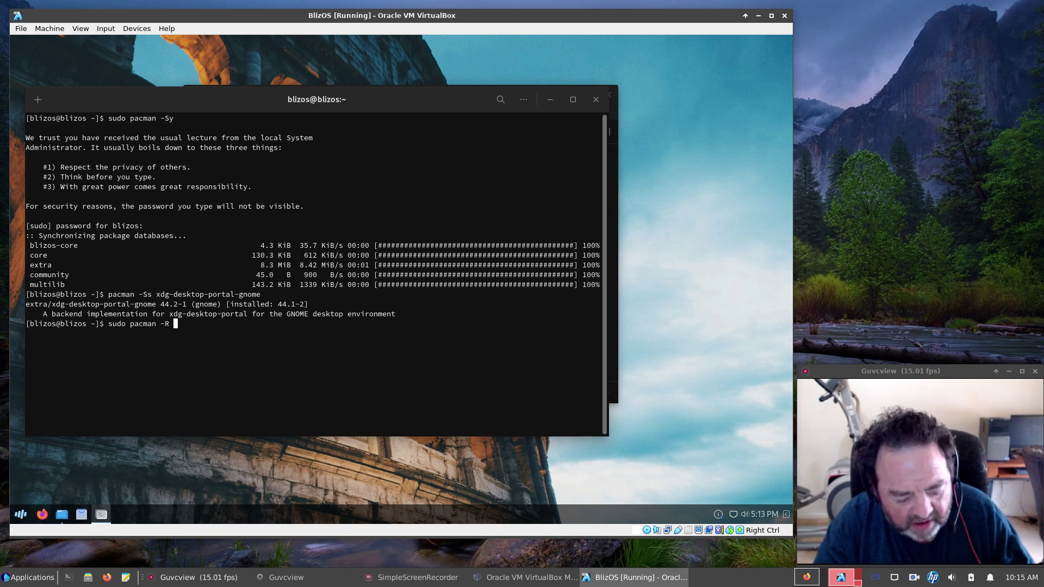
{"action": "type", "text": "xdg-"}
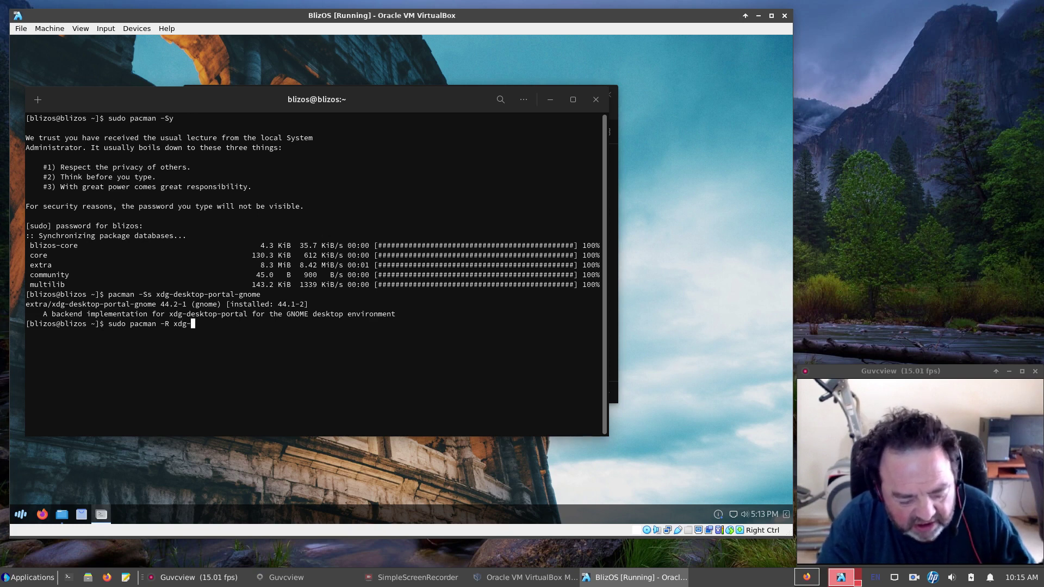
{"action": "type", "text": "desktop"}
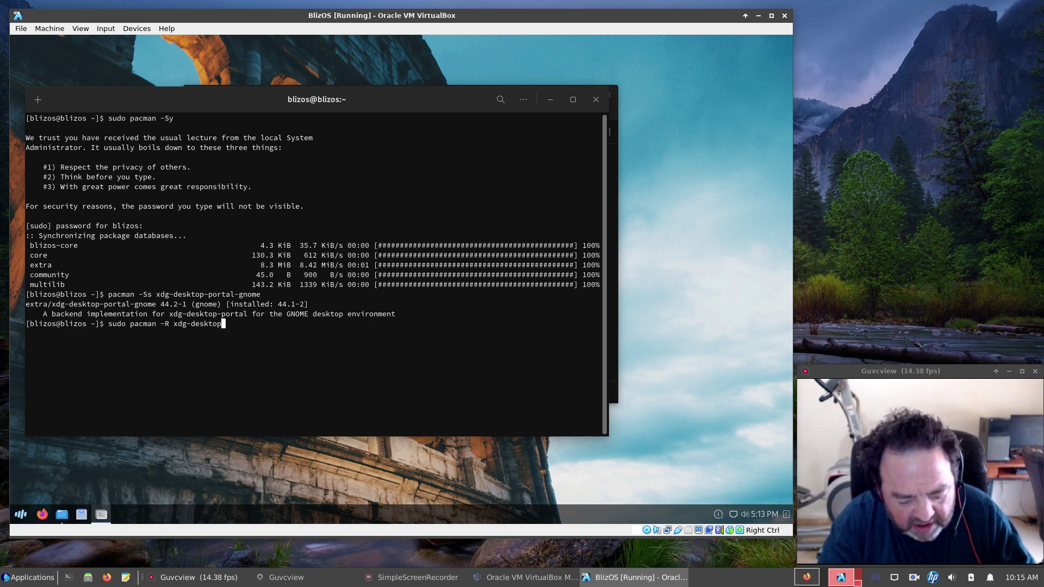
{"action": "type", "text": "-portal"}
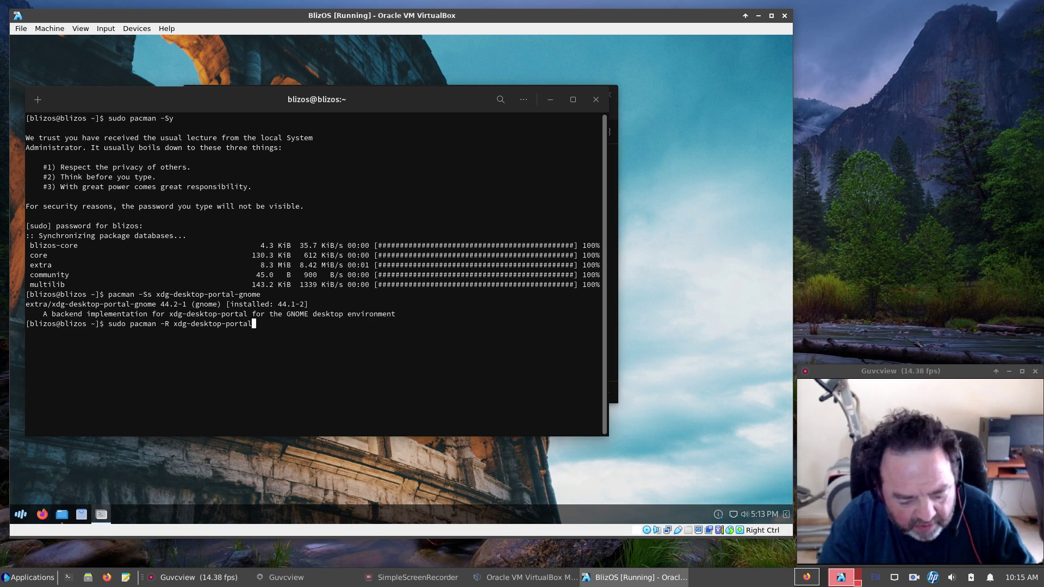
{"action": "type", "text": "-gnome"}
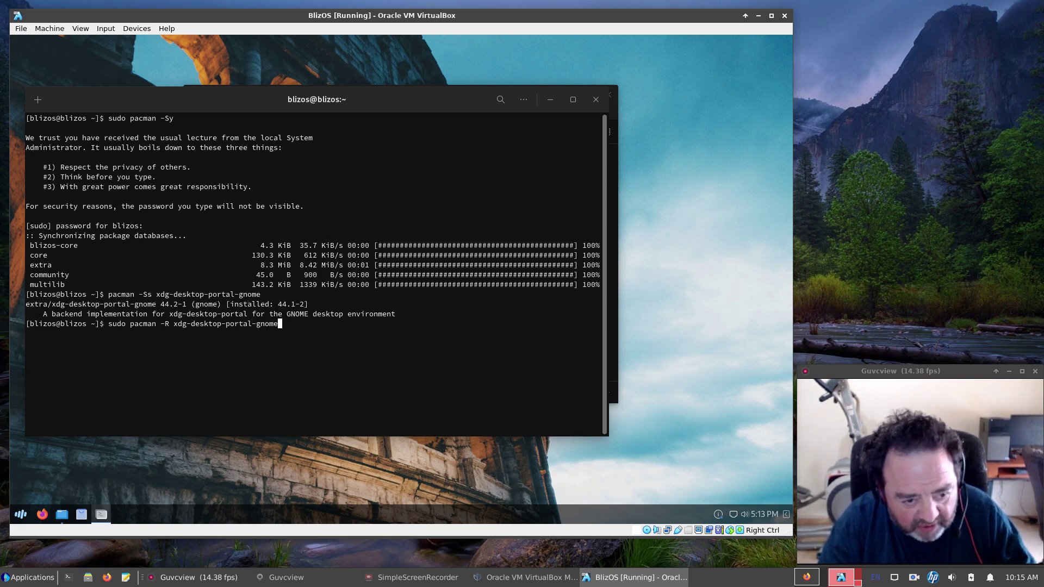
{"action": "key", "text": "Return"}
{"action": "key", "text": "Return"}
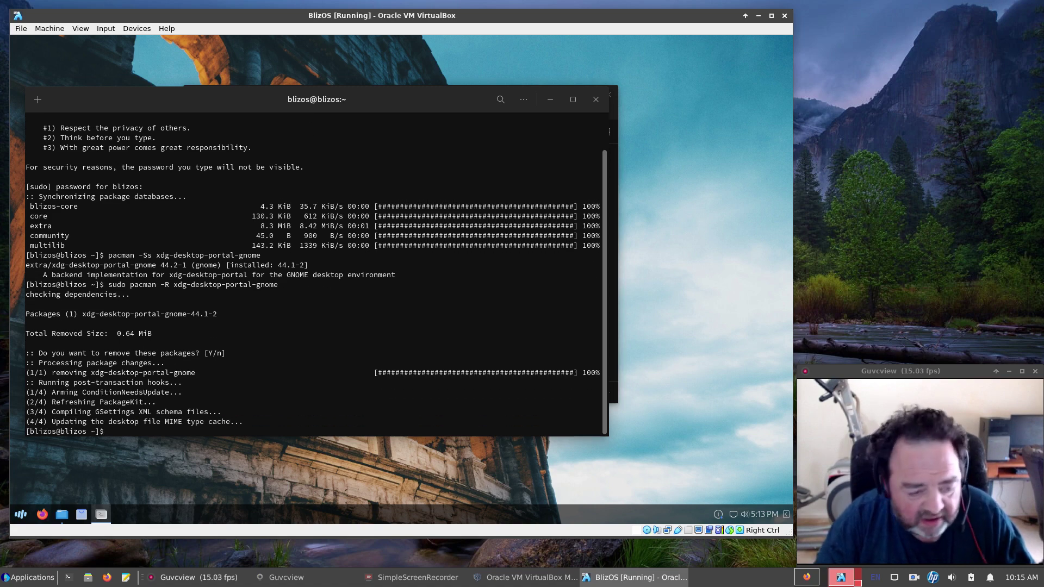
{"action": "key", "text": "Up"}
{"action": "key", "text": "Up"}
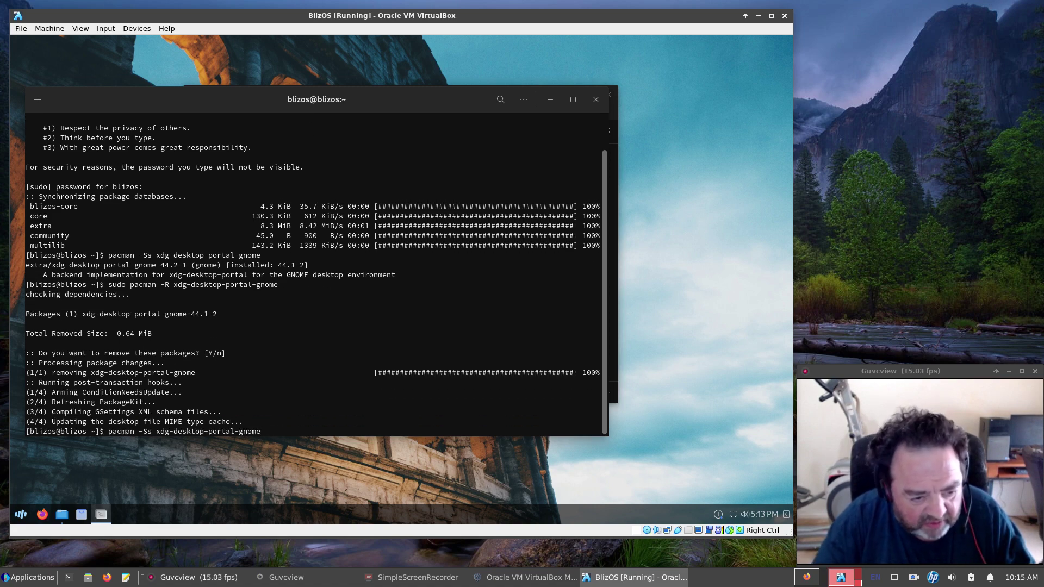
{"action": "key", "text": "BackSpace"}
{"action": "key", "text": "BackSpace"}
{"action": "key", "text": "BackSpace"}
{"action": "key", "text": "BackSpace"}
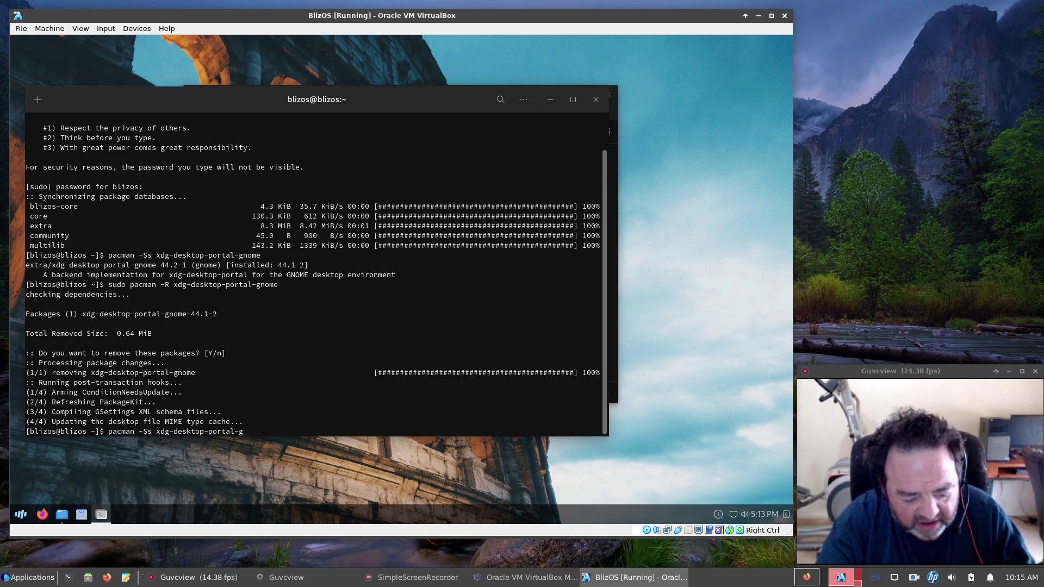
{"action": "type", "text": "tk"}
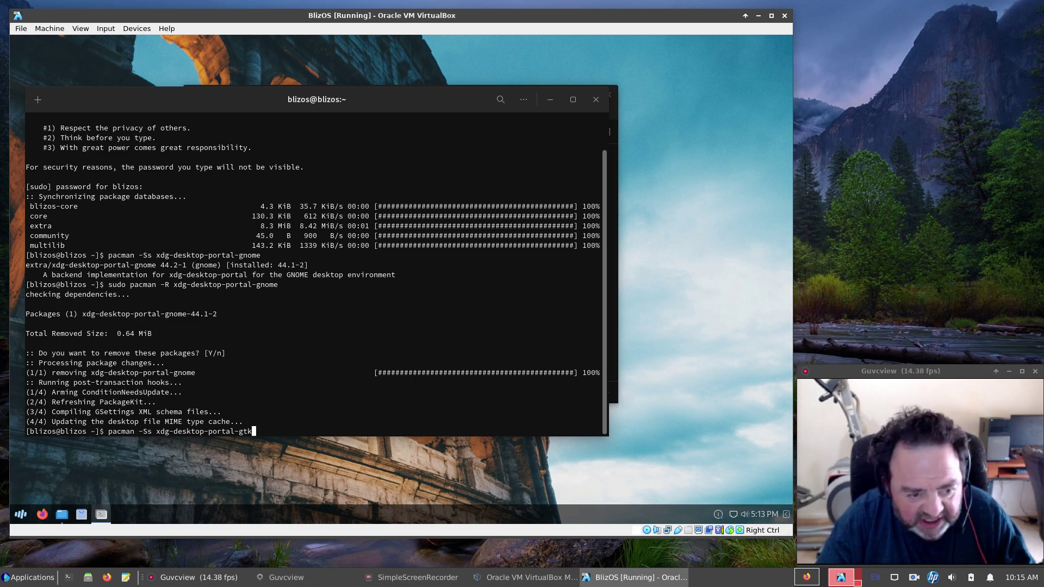
{"action": "key", "text": "Return"}
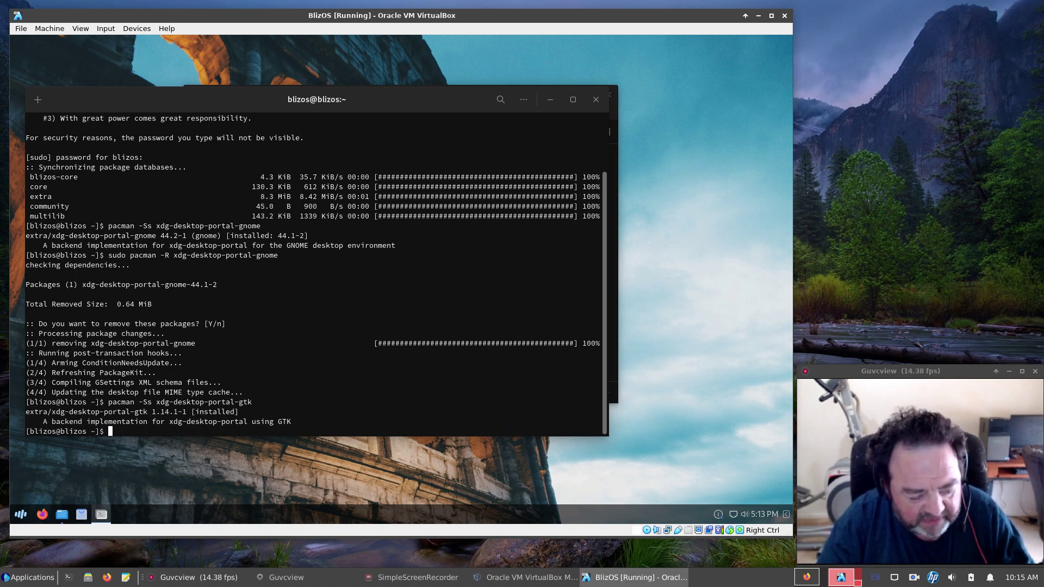
Exit the terminal, then view /etc/pacman.conf in the Text Editor and close the editor.
{"action": "type", "text": "exit"}
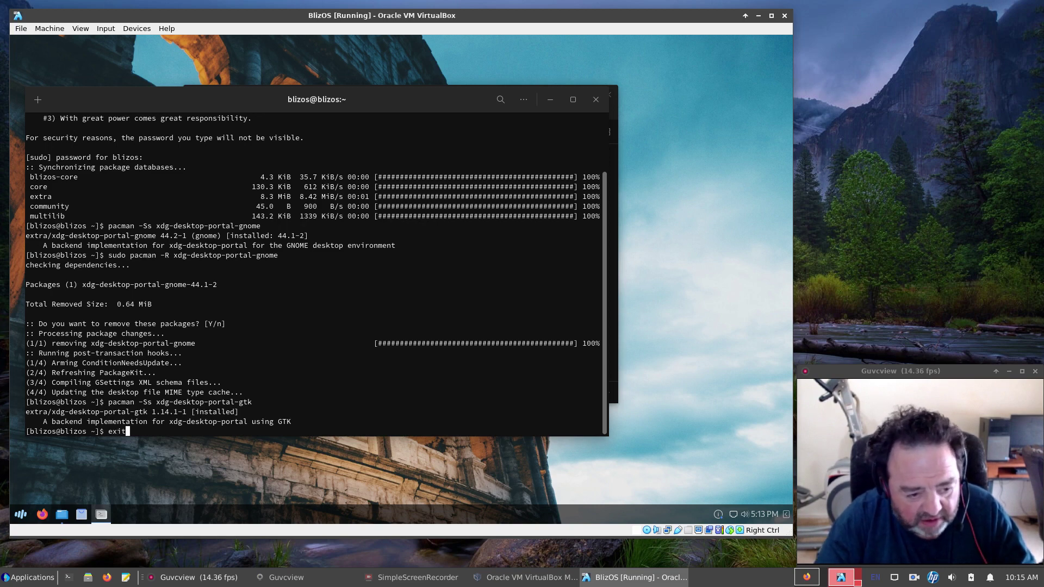
{"action": "key", "text": "Return"}
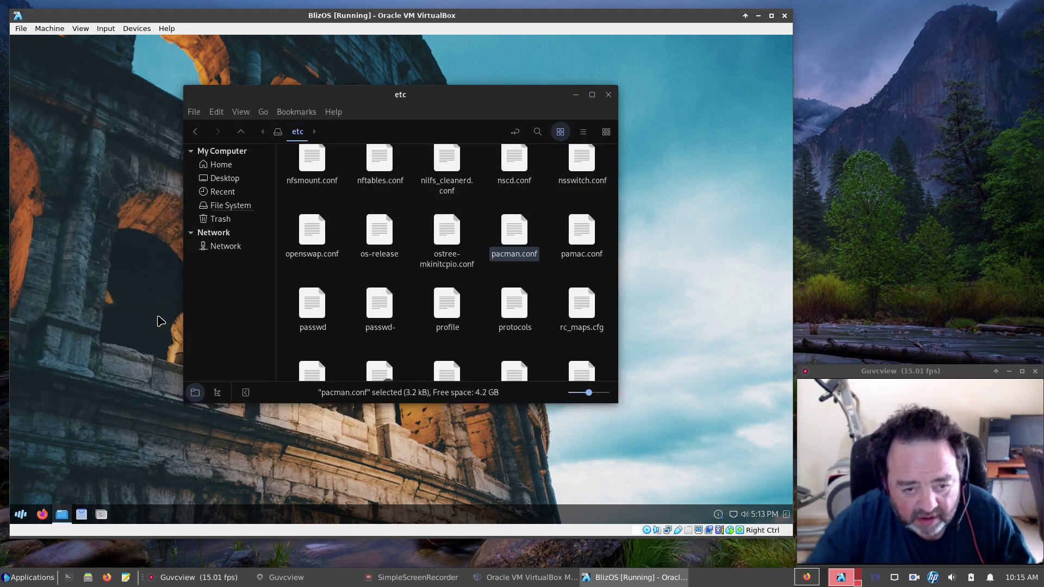
{"action": "right_click", "coordinate": [511, 237]}
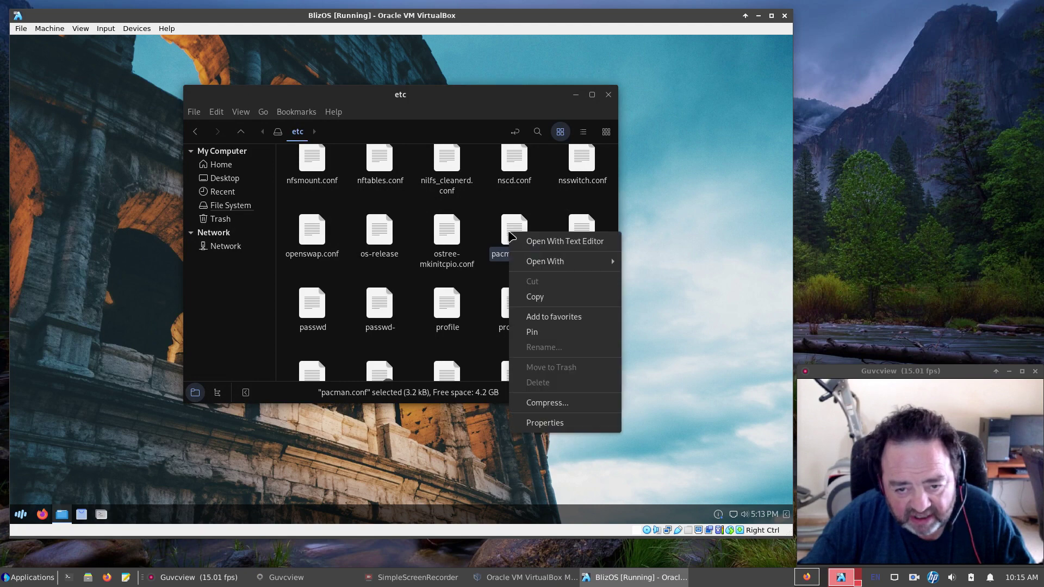
{"action": "left_click", "coordinate": [551, 245]}
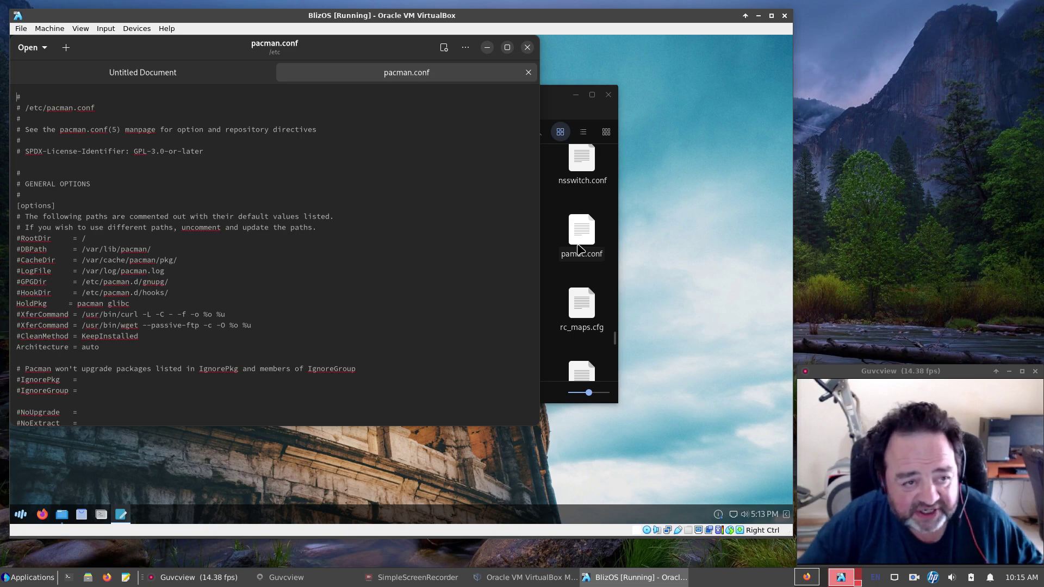
{"action": "left_click", "coordinate": [265, 73]}
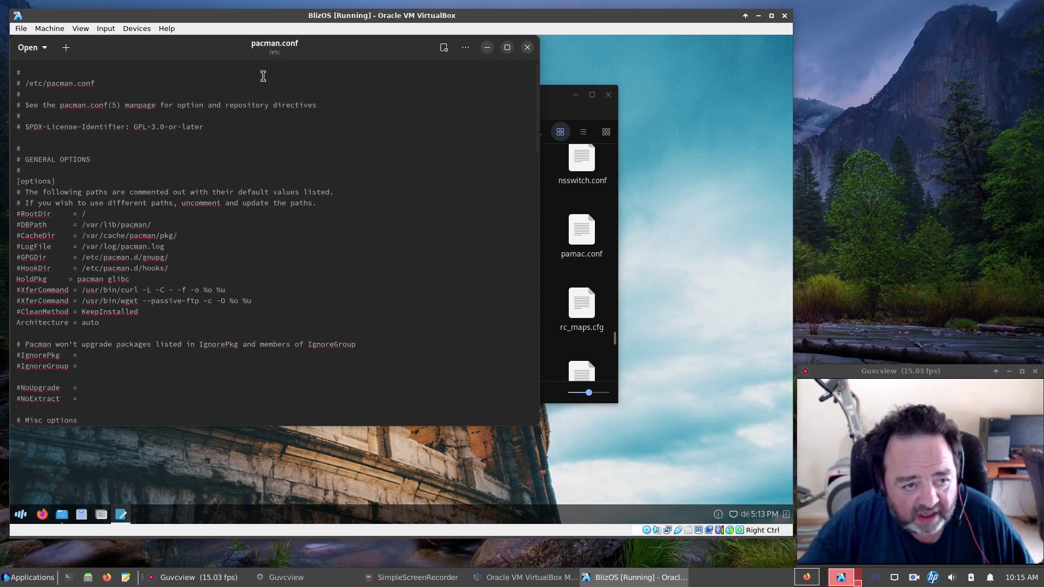
{"action": "left_click", "coordinate": [527, 48]}
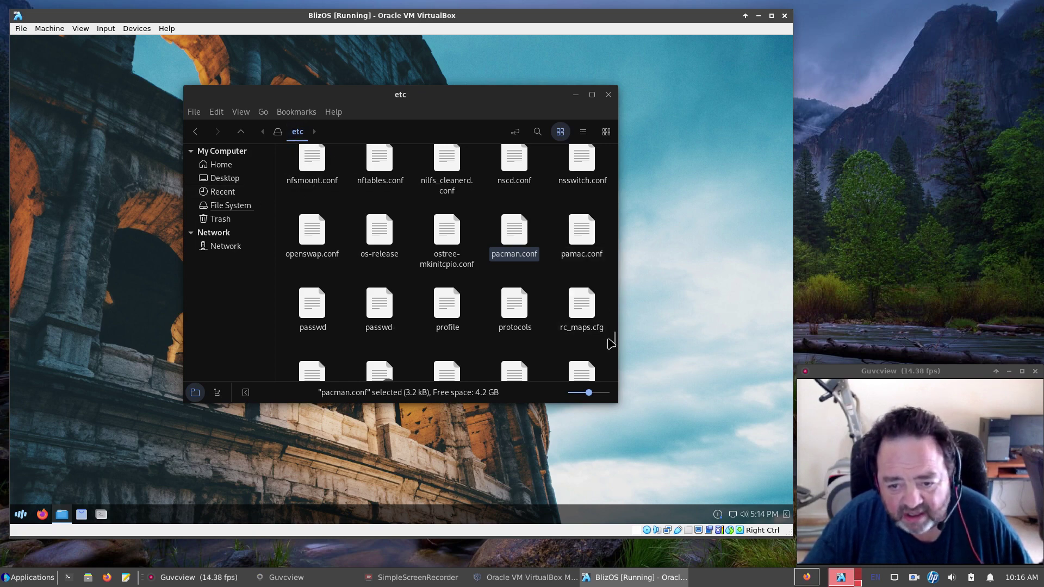
Open /etc/calamares/settings.conf in the text editor and inspect its header comment lines.
{"action": "left_click_drag", "start_coordinate": [614, 340], "coordinate": [615, 147]}
{"action": "double_click", "coordinate": [460, 256]}
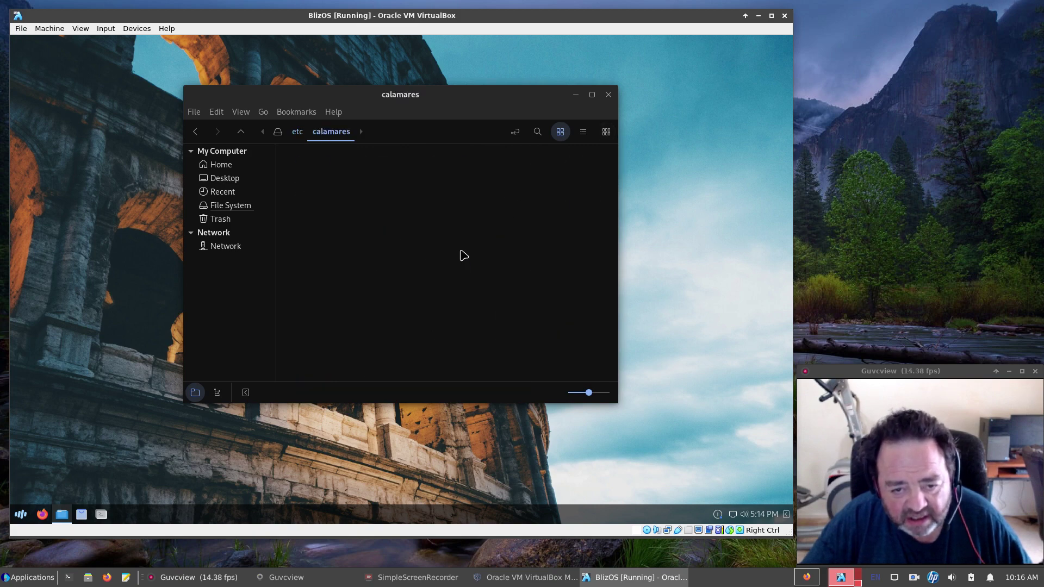
{"action": "double_click", "coordinate": [515, 173]}
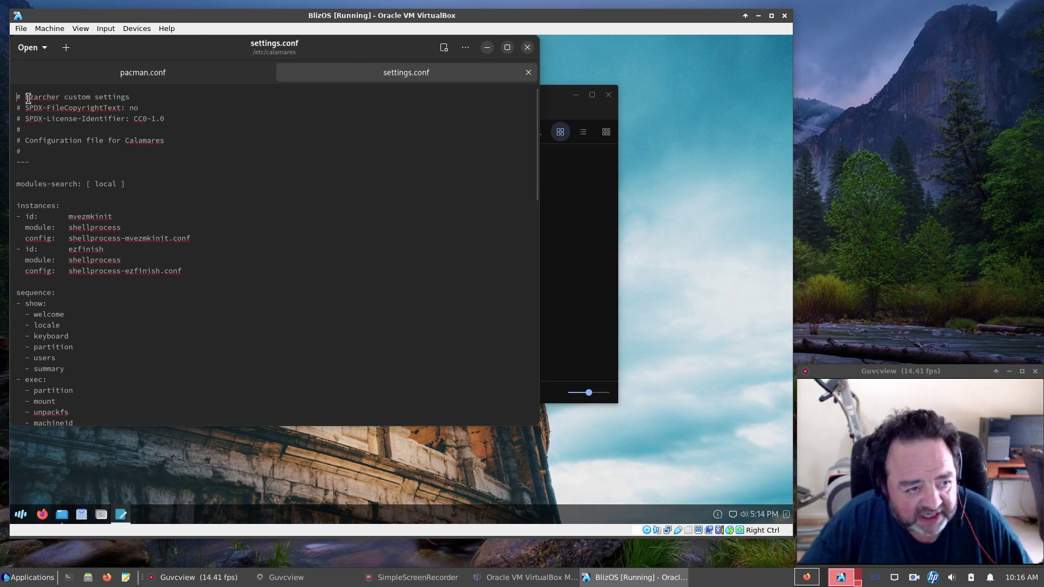
{"action": "left_click_drag", "start_coordinate": [27, 98], "coordinate": [171, 117]}
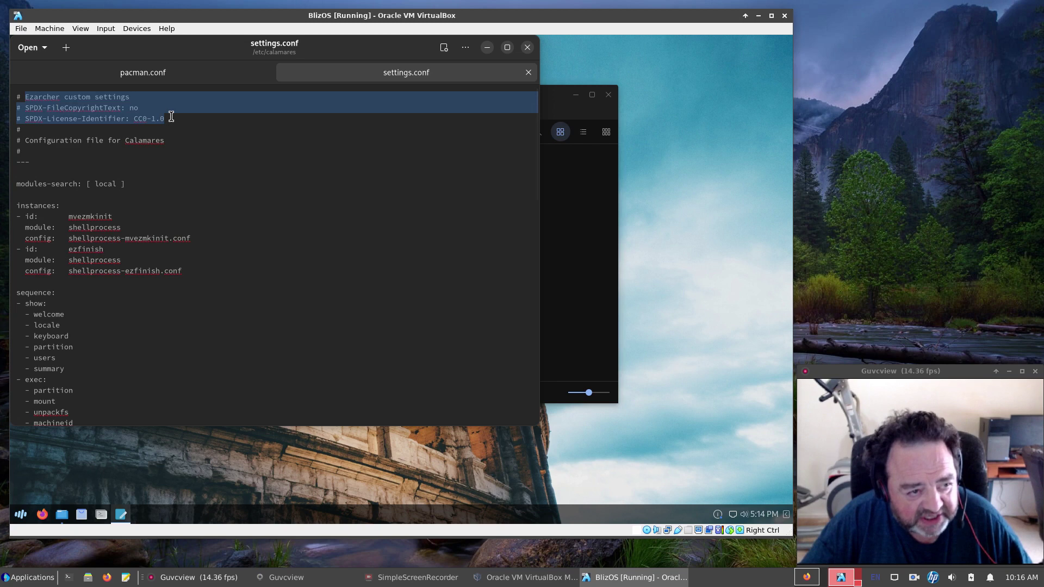
{"action": "left_click", "coordinate": [236, 291]}
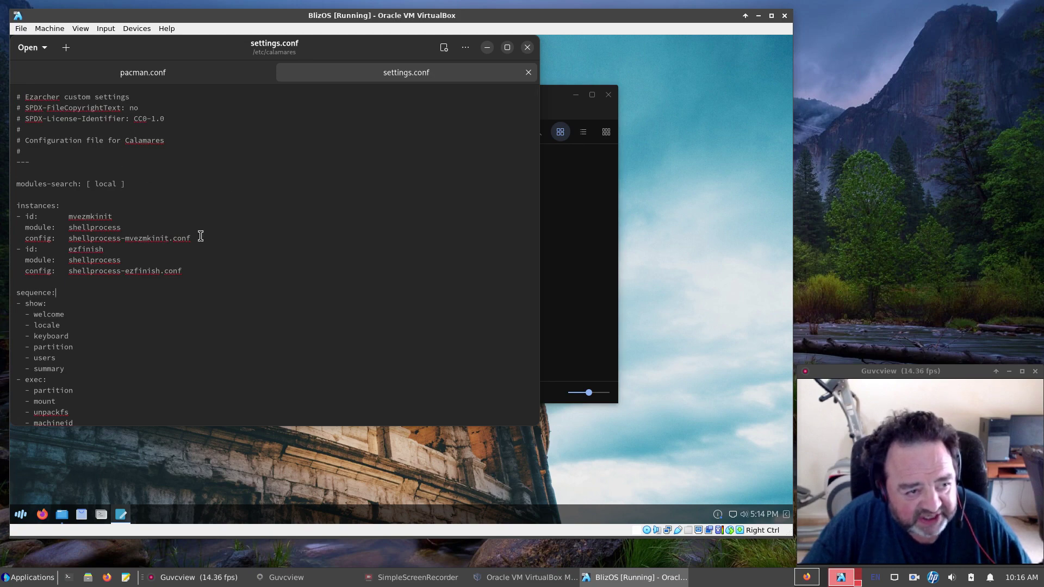
Confirm the branding entry reads blizOS, then close settings.conf and the editor.
{"action": "scroll", "coordinate": [201, 235], "scroll_direction": "down", "scroll_amount": 10}
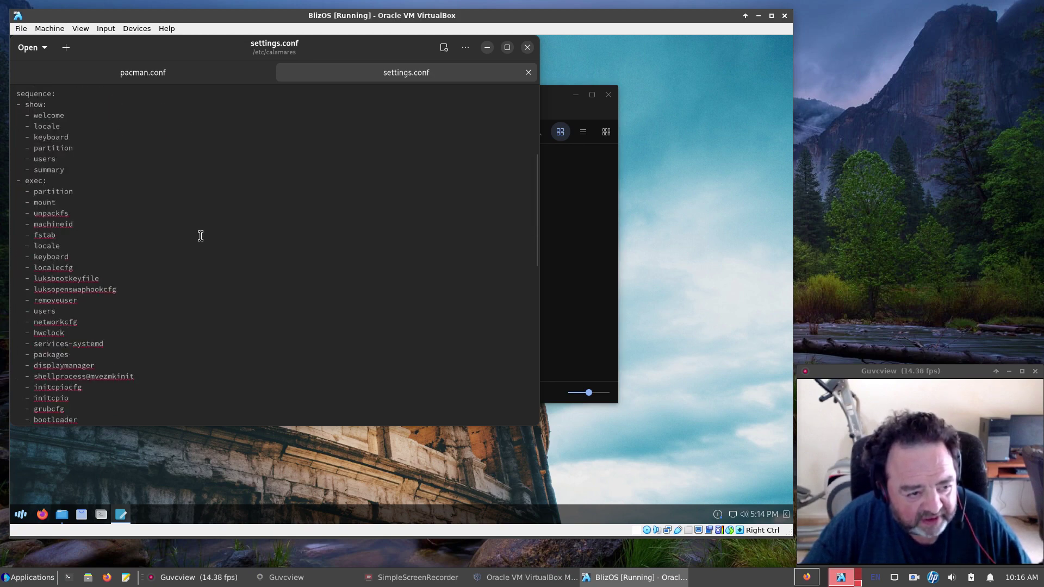
{"action": "scroll", "coordinate": [201, 235], "scroll_direction": "down", "scroll_amount": 1}
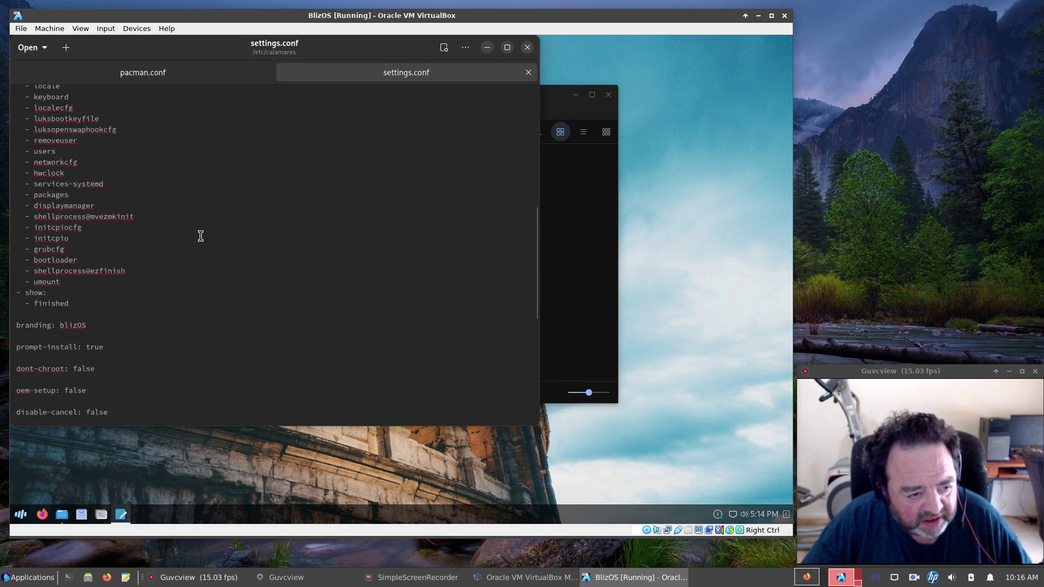
{"action": "scroll", "coordinate": [200, 235], "scroll_direction": "down", "scroll_amount": 4}
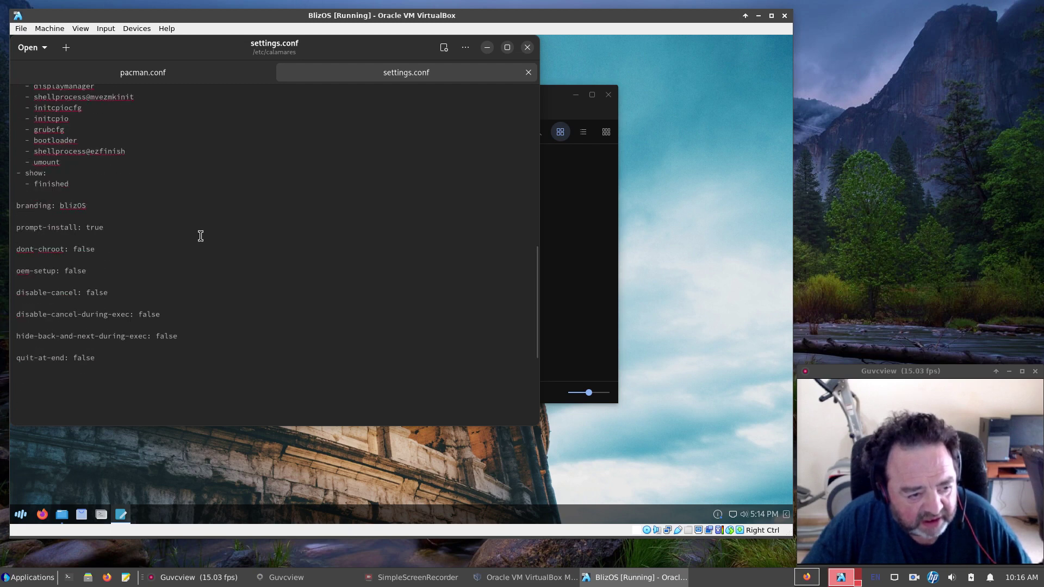
{"action": "double_click", "coordinate": [83, 205]}
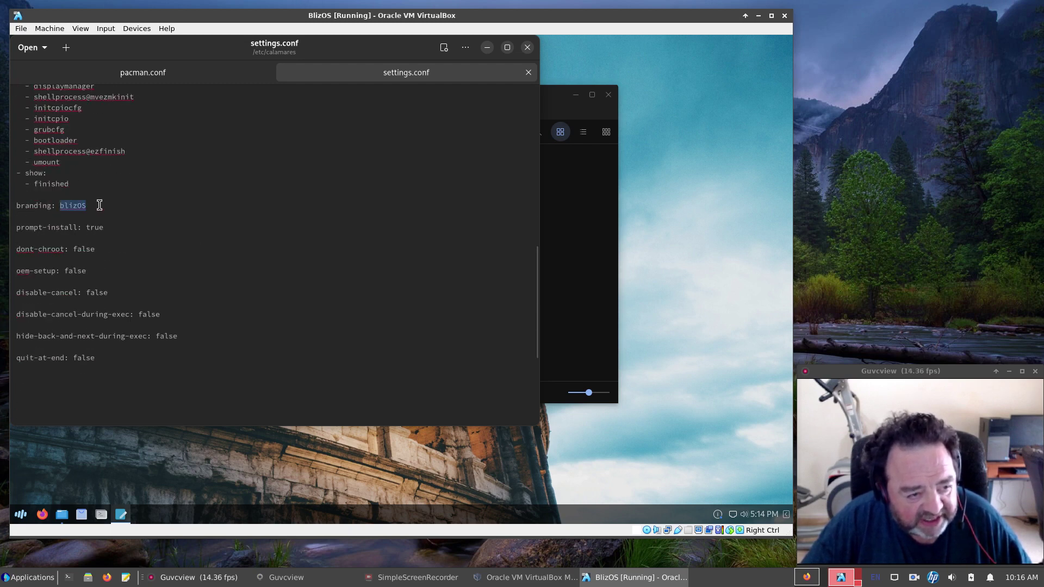
{"action": "left_click", "coordinate": [528, 72]}
{"action": "left_click", "coordinate": [527, 47]}
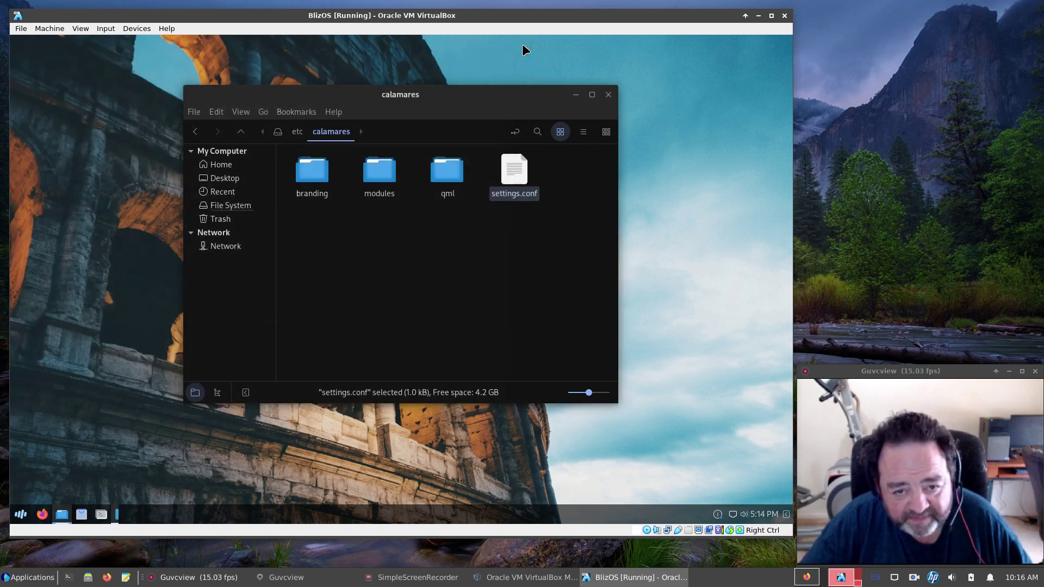
Enter the modules folder and review fstab.conf in the text editor, then close it.
{"action": "double_click", "coordinate": [375, 173]}
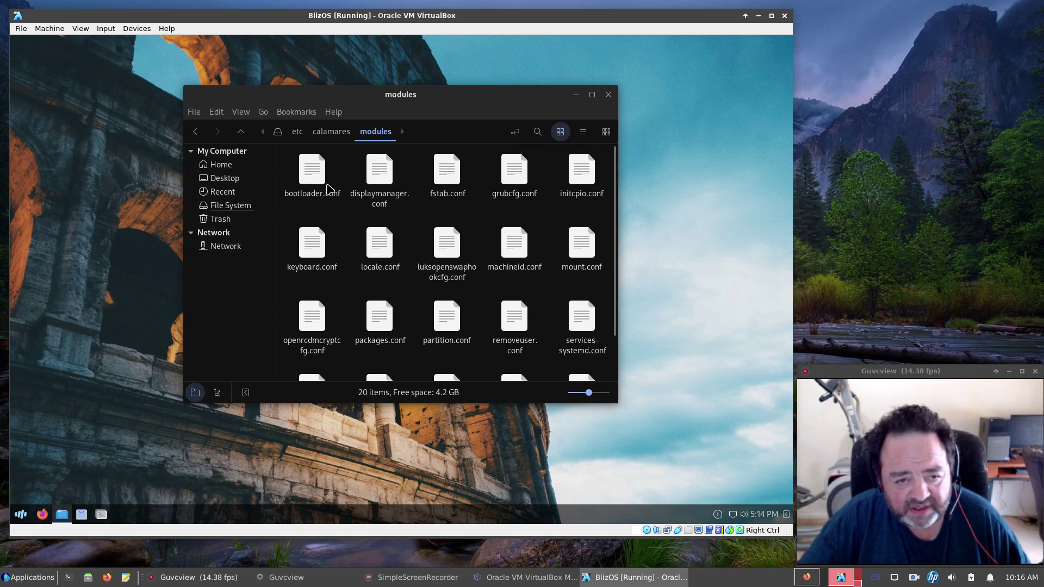
{"action": "double_click", "coordinate": [459, 176]}
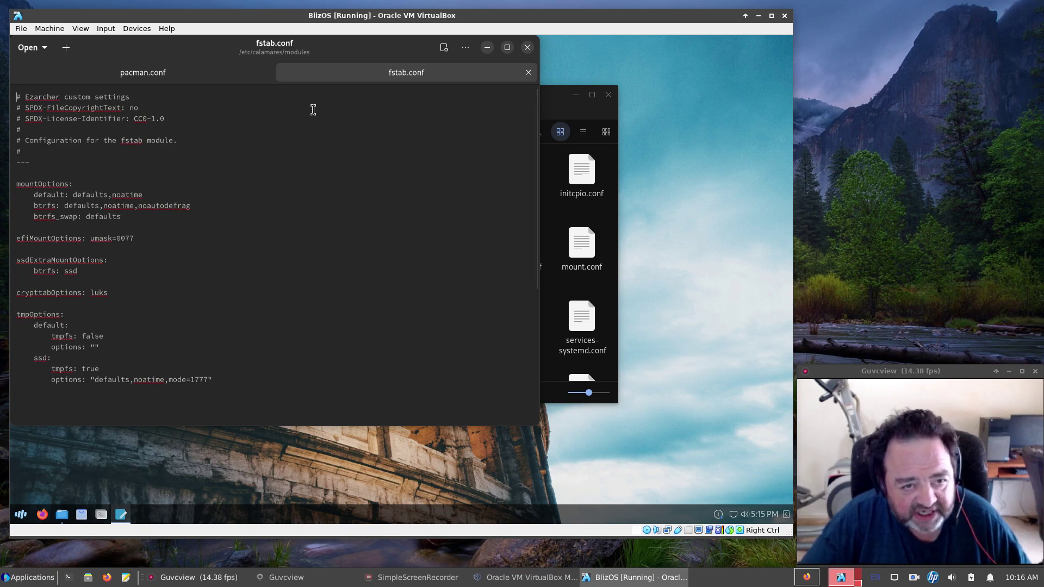
{"action": "left_click", "coordinate": [265, 72]}
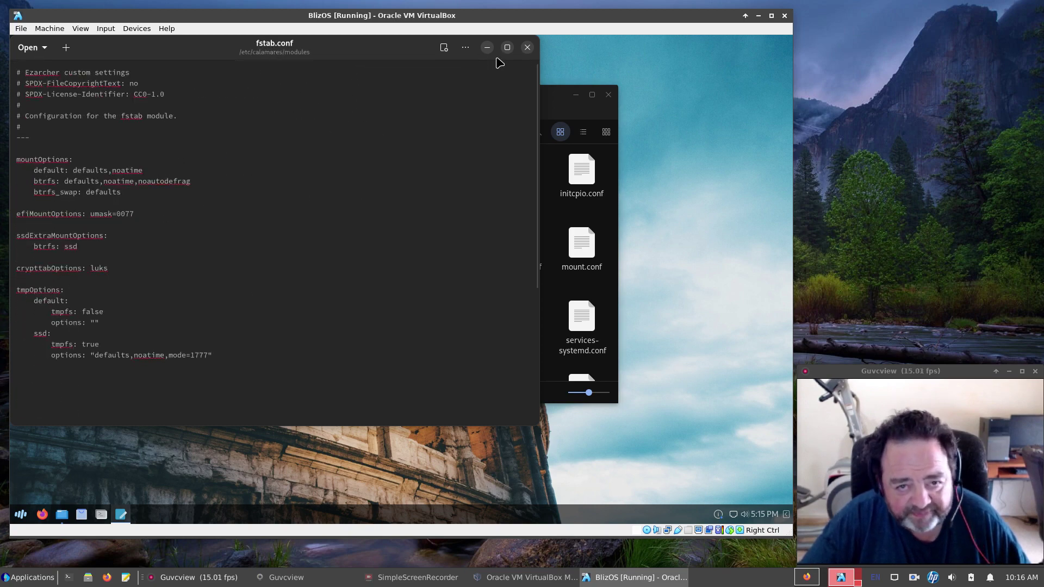
{"action": "left_click", "coordinate": [527, 47]}
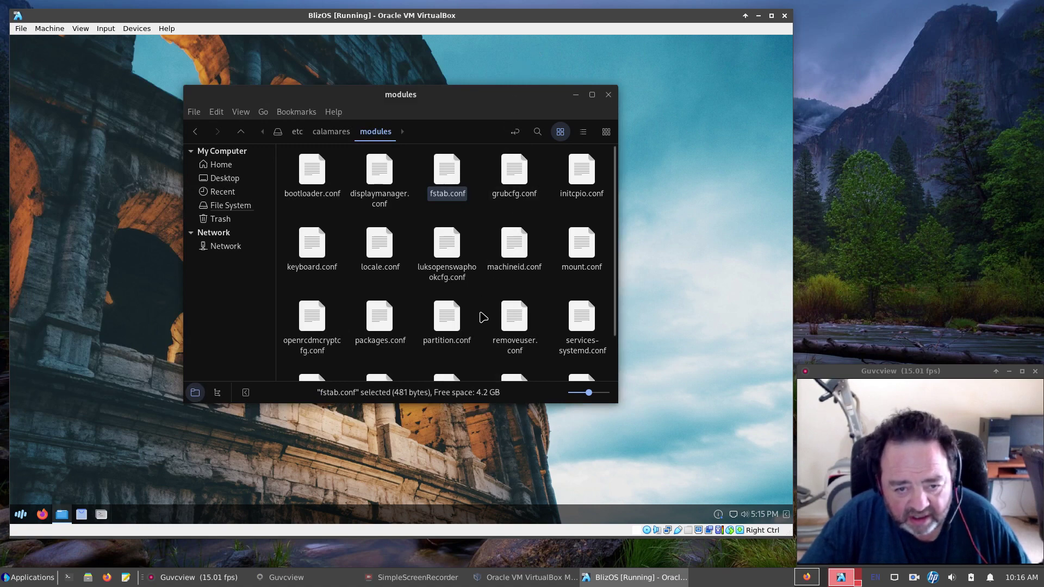
Review packages.conf from the modules folder in the text editor, then close it.
{"action": "scroll", "coordinate": [480, 318], "scroll_direction": "down", "scroll_amount": 1}
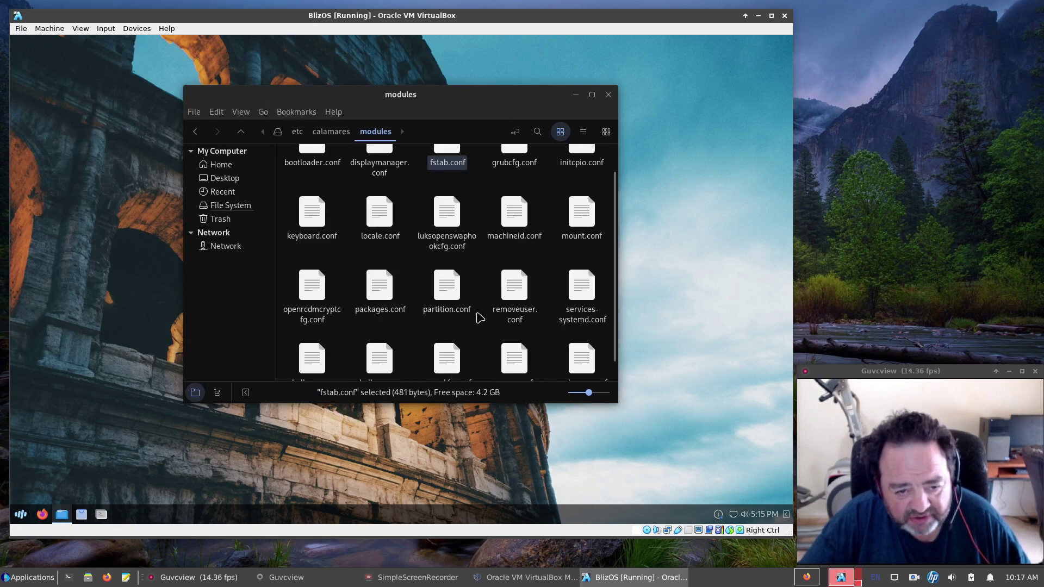
{"action": "double_click", "coordinate": [380, 288]}
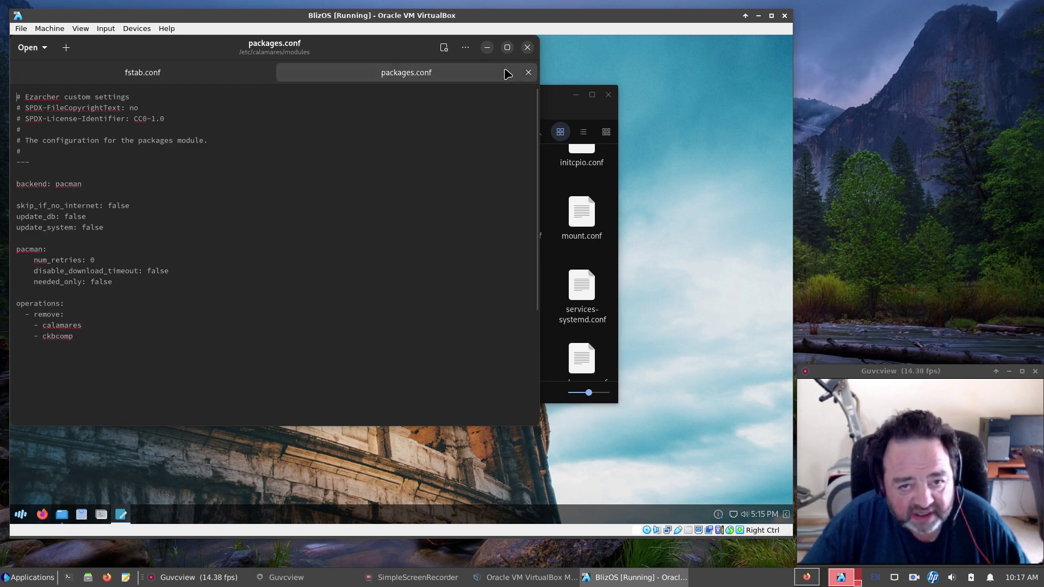
{"action": "left_click", "coordinate": [528, 74]}
{"action": "left_click", "coordinate": [527, 47]}
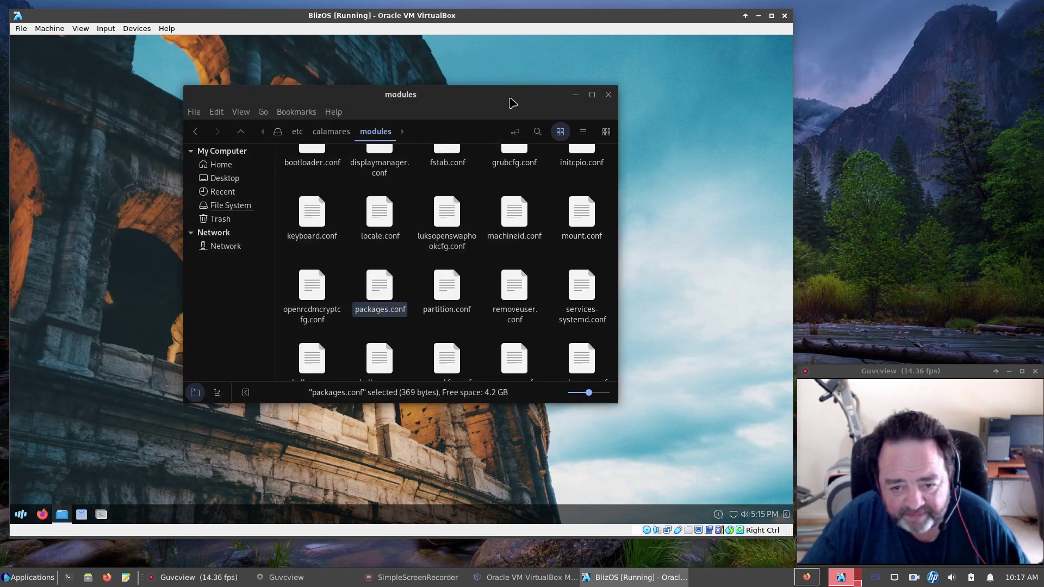
Review services-systemd.conf's avahi-daemon, cronie, fstrim and plocate-updatedb entries, then close its tab.
{"action": "scroll", "coordinate": [476, 288], "scroll_direction": "down", "scroll_amount": 1}
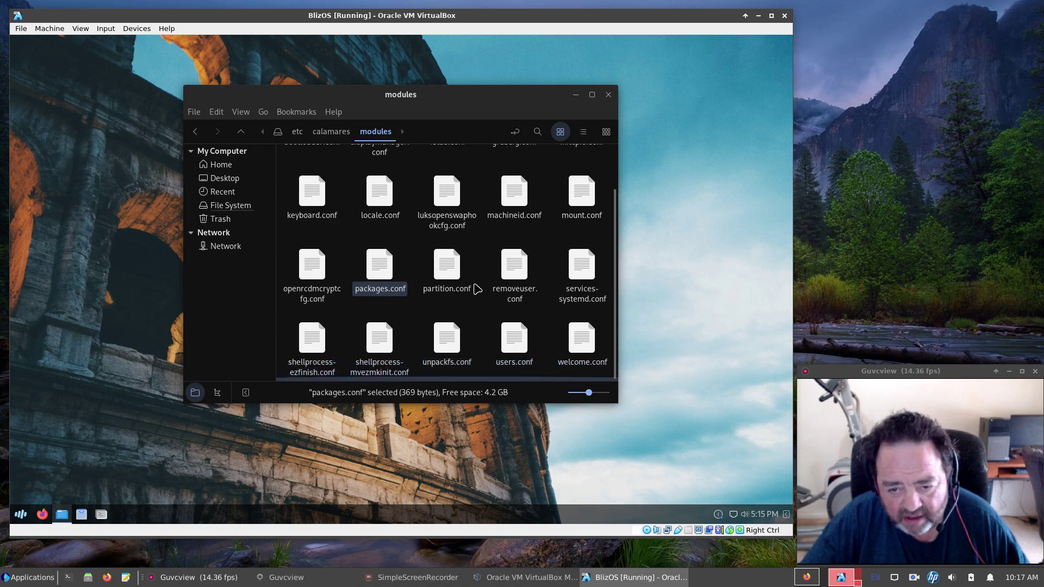
{"action": "double_click", "coordinate": [572, 267]}
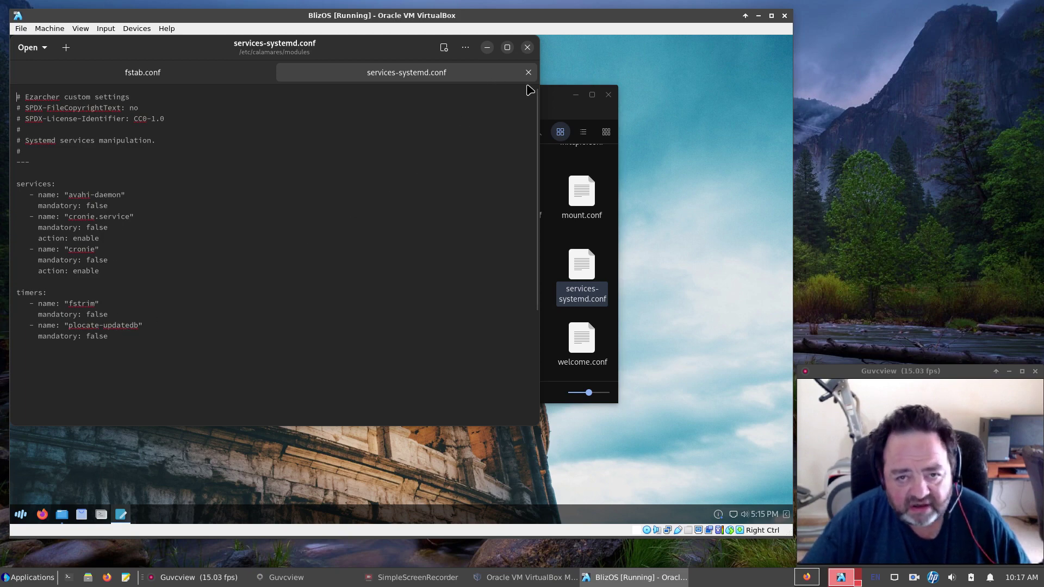
{"action": "left_click", "coordinate": [528, 73]}
Close the editor and file manager, then launch System Tools > Install blizOS with the root password.
{"action": "left_click", "coordinate": [527, 47]}
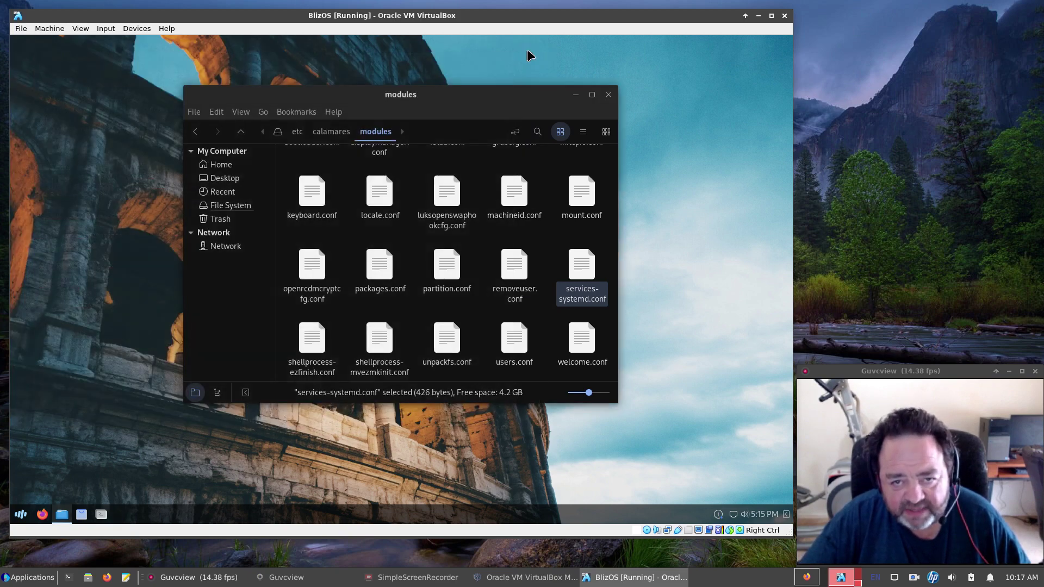
{"action": "left_click", "coordinate": [610, 96]}
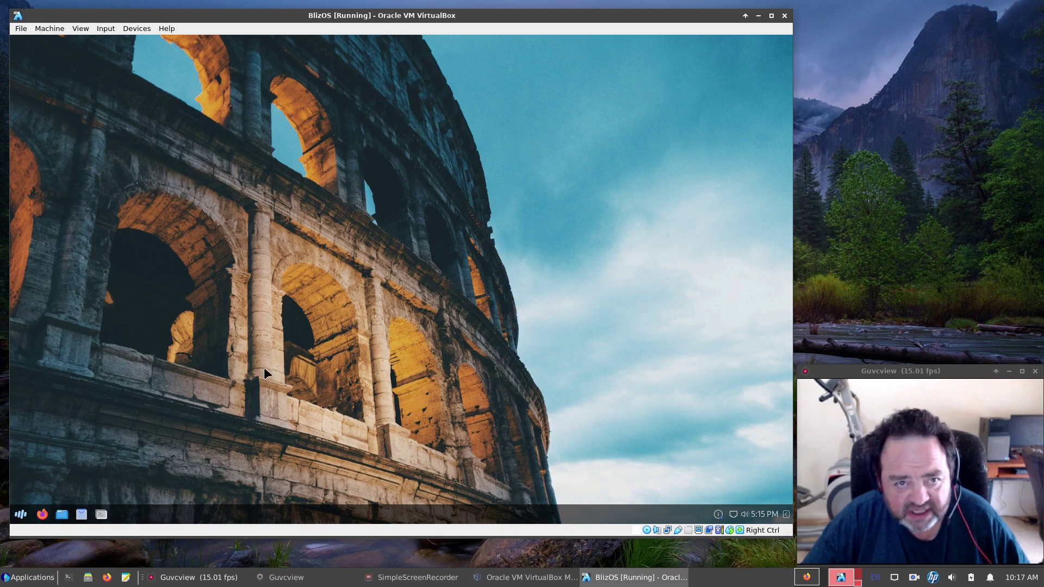
{"action": "left_click", "coordinate": [21, 515]}
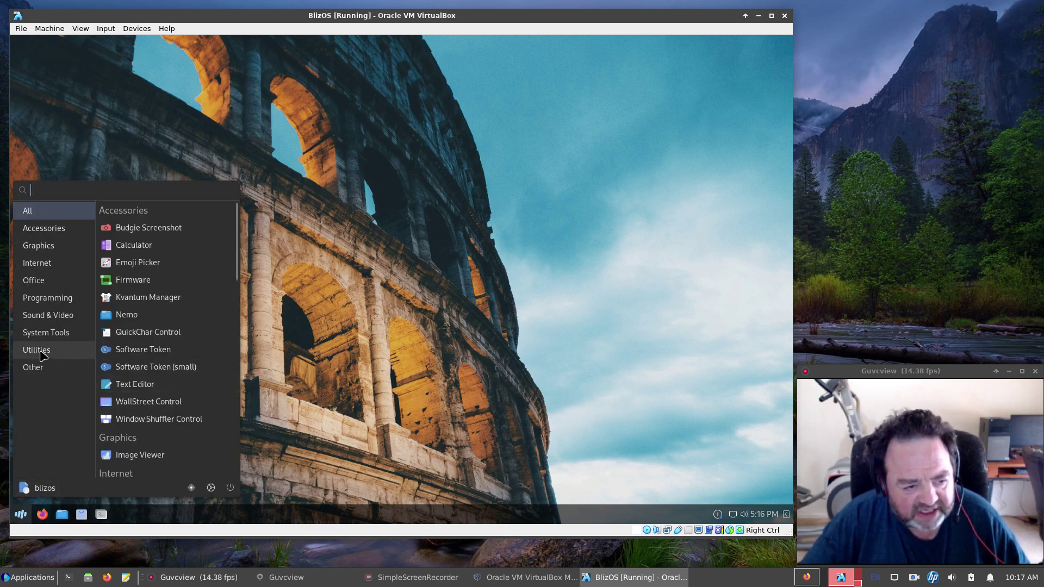
{"action": "left_click", "coordinate": [45, 333]}
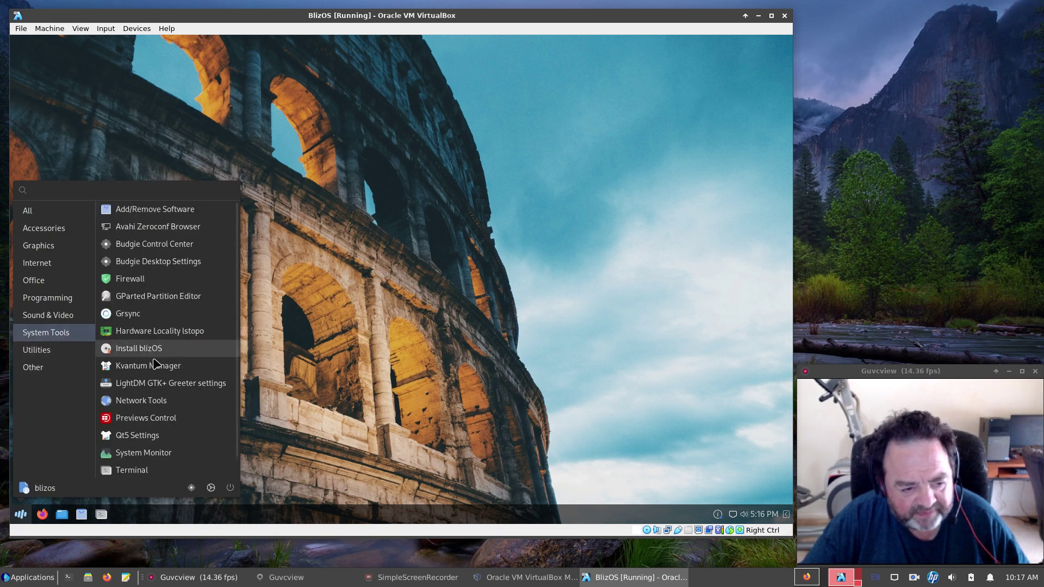
{"action": "left_click", "coordinate": [138, 354]}
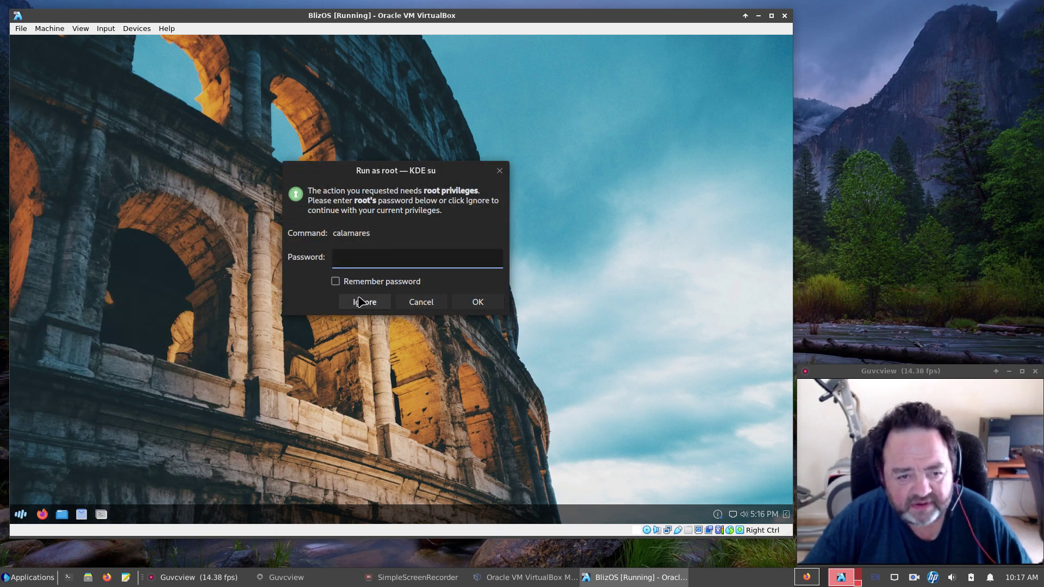
{"action": "type", "text": "***"}
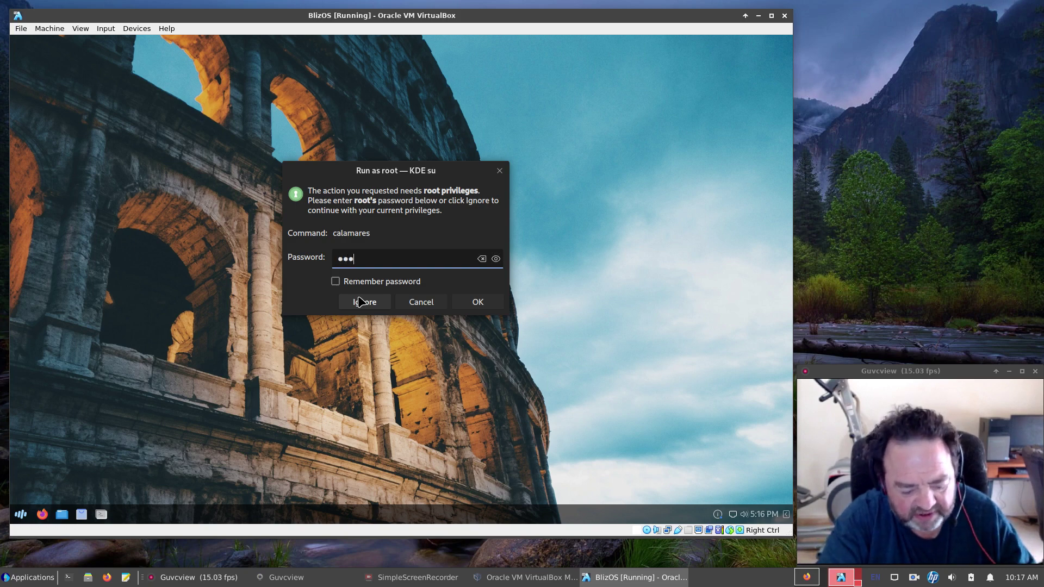
{"action": "type", "text": "****"}
{"action": "key", "text": "Return"}
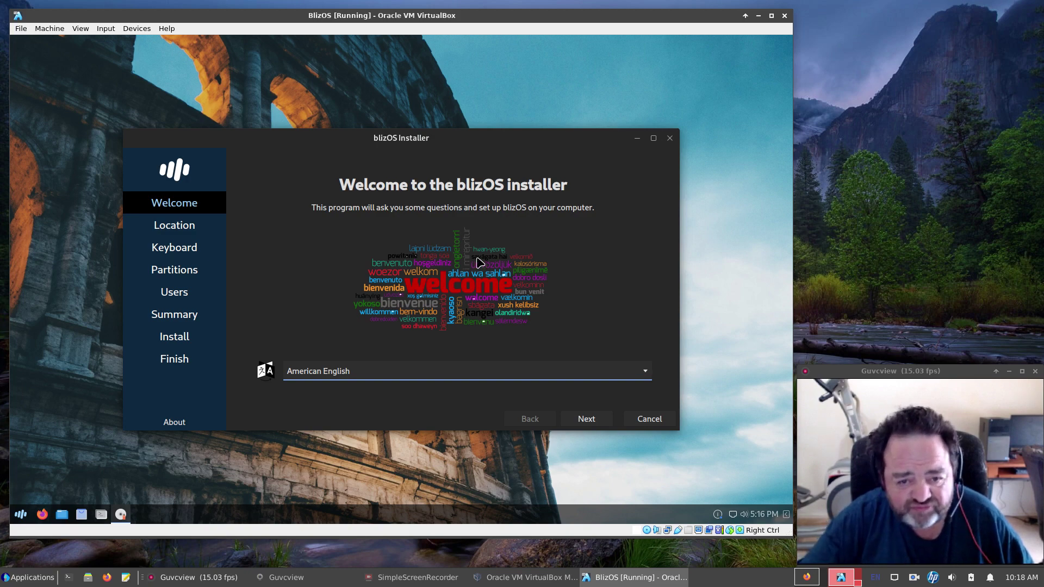
Accept the America/Phoenix location and English (US) keyboard to reach the Partitions page.
{"action": "left_click", "coordinate": [587, 420]}
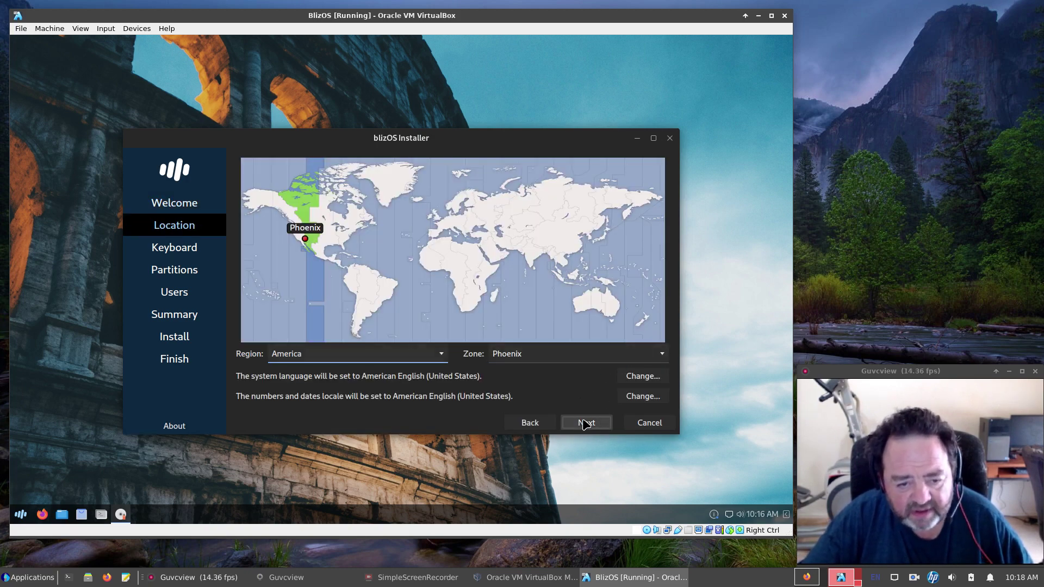
{"action": "left_click", "coordinate": [585, 423]}
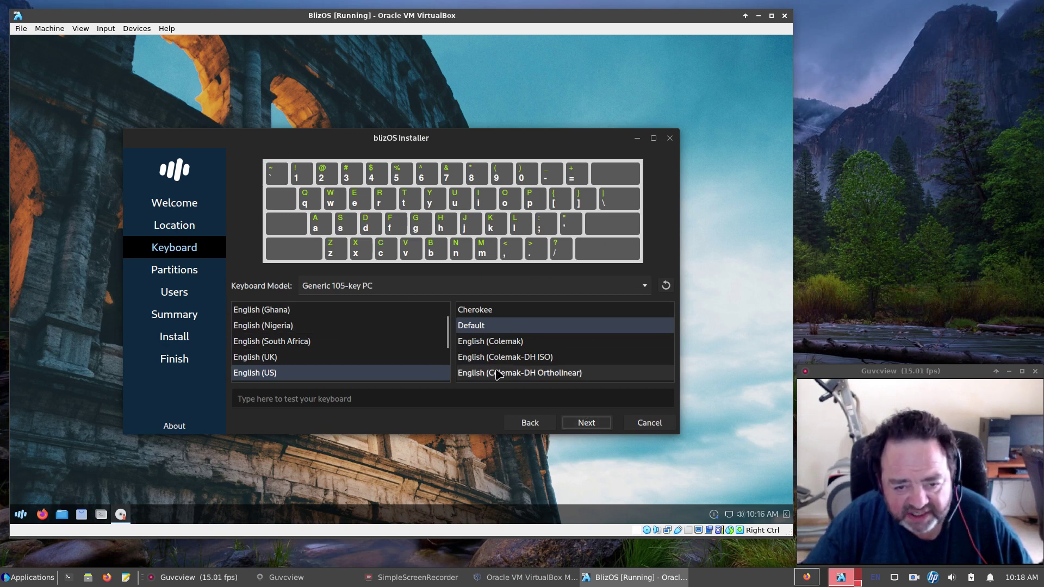
{"action": "left_click", "coordinate": [586, 424]}
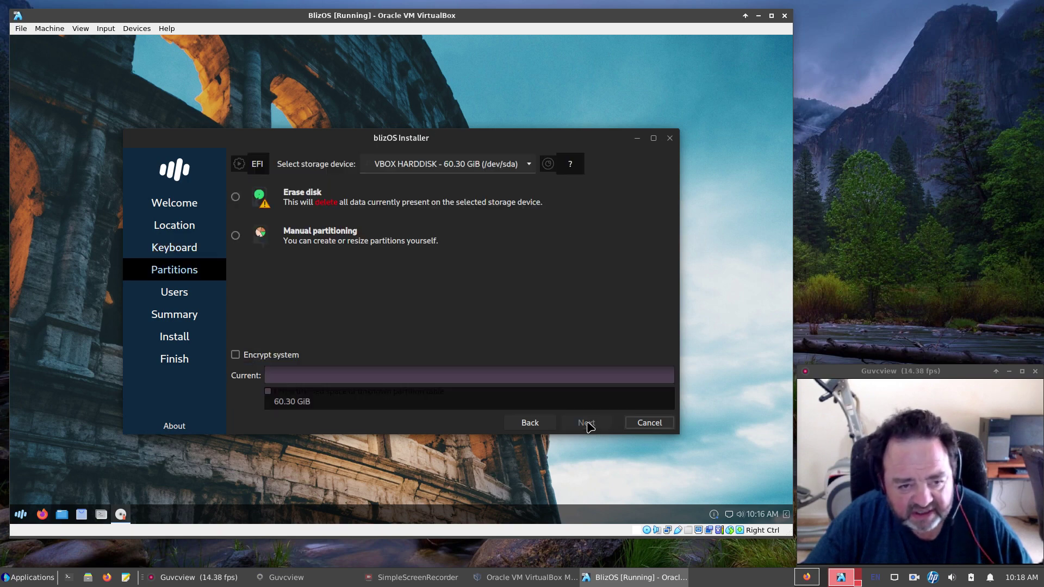
Choose Erase disk with Swap (no Hibernate) and an ext4 filesystem, then continue to Users.
{"action": "left_click", "coordinate": [235, 196]}
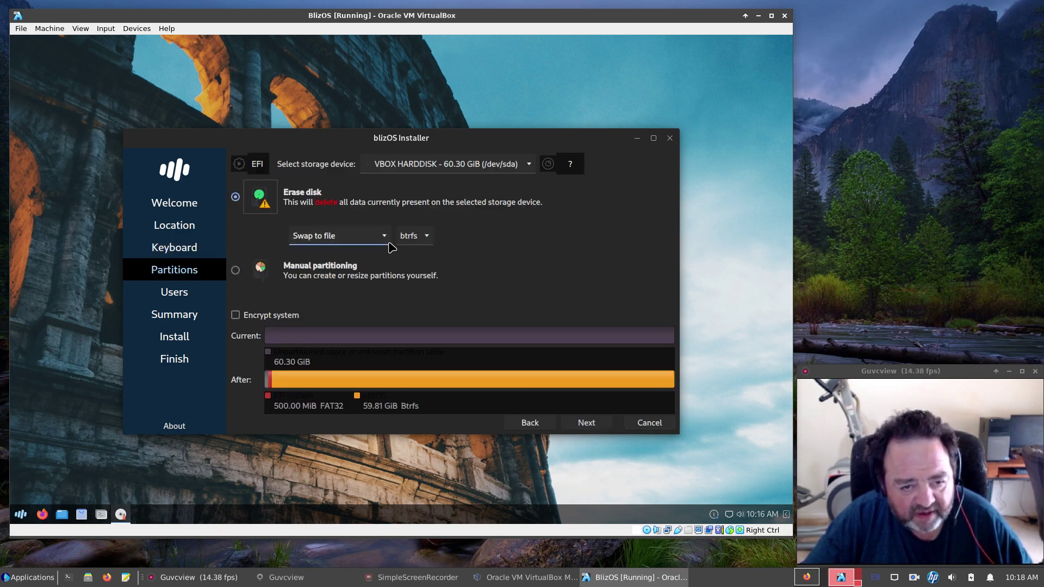
{"action": "left_click", "coordinate": [385, 235]}
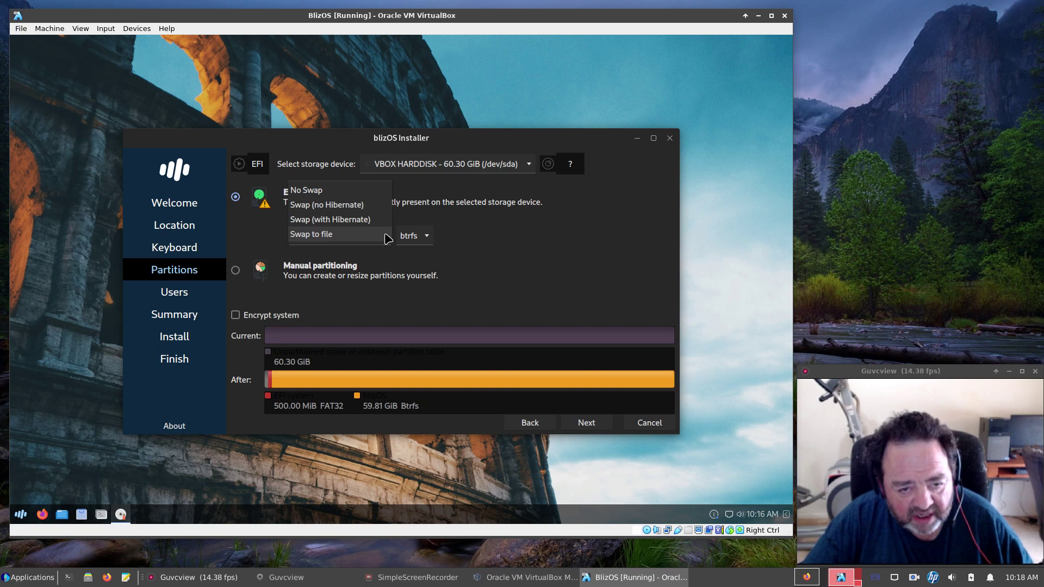
{"action": "left_click", "coordinate": [348, 206]}
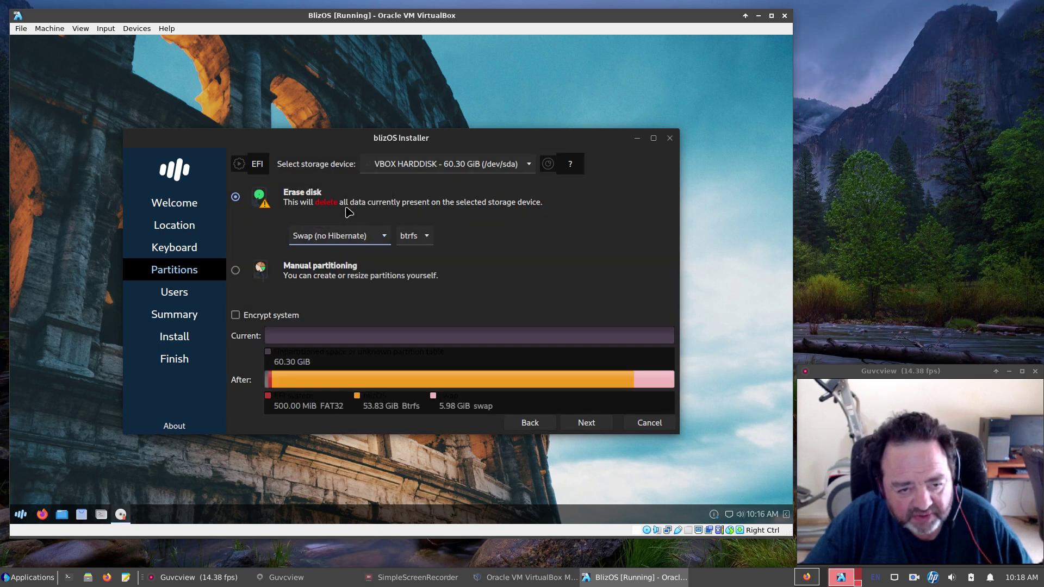
{"action": "left_click", "coordinate": [430, 239]}
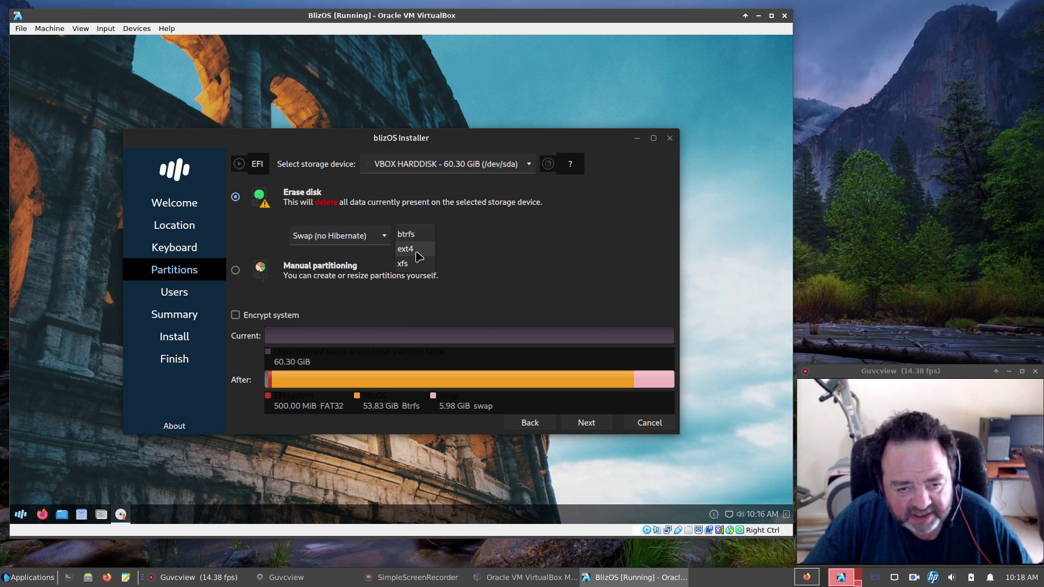
{"action": "left_click", "coordinate": [417, 250]}
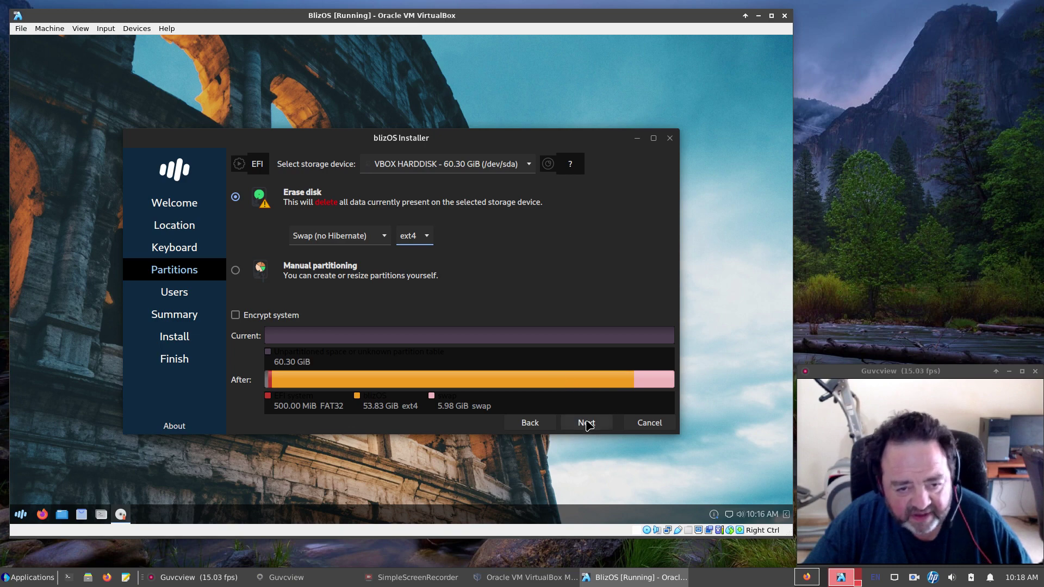
{"action": "left_click", "coordinate": [586, 423]}
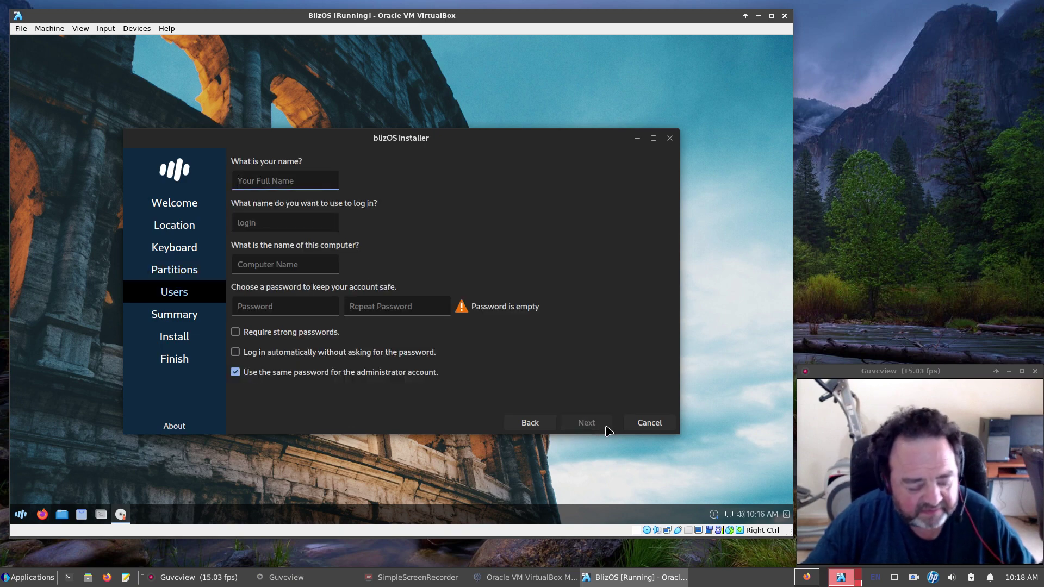
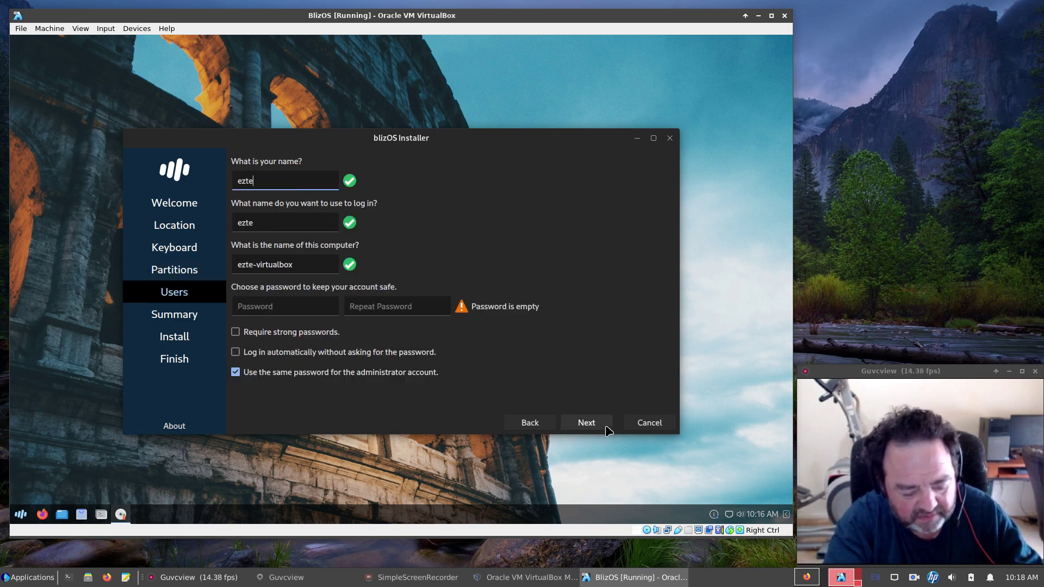
Enter the full name, keep the auto-filled login and computer name, set matching passwords, then choose Install.
{"action": "key", "text": "Tab"}
{"action": "key", "text": "Tab"}
{"action": "key", "text": "Tab"}
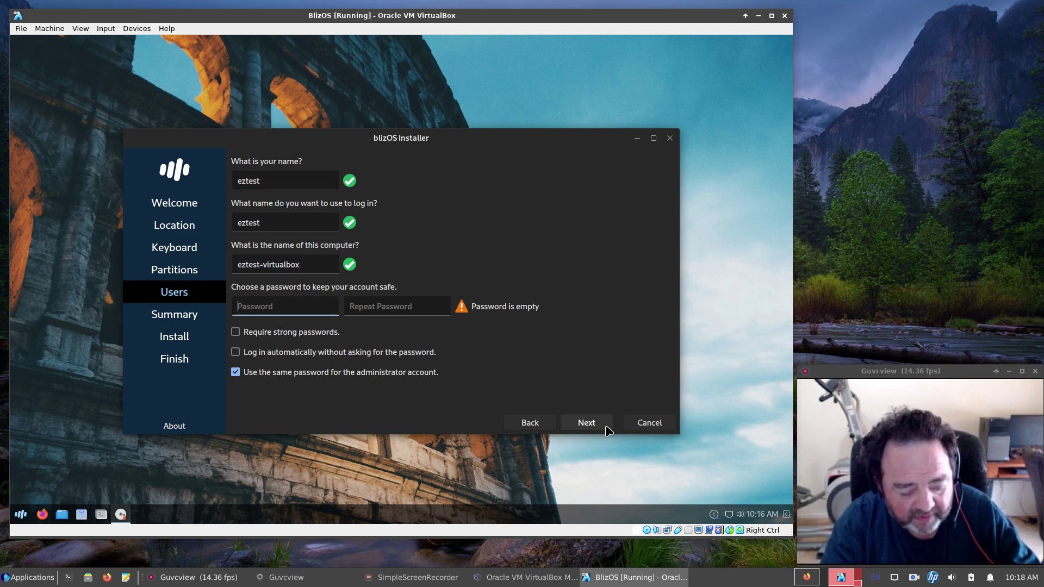
{"action": "key", "text": "Tab"}
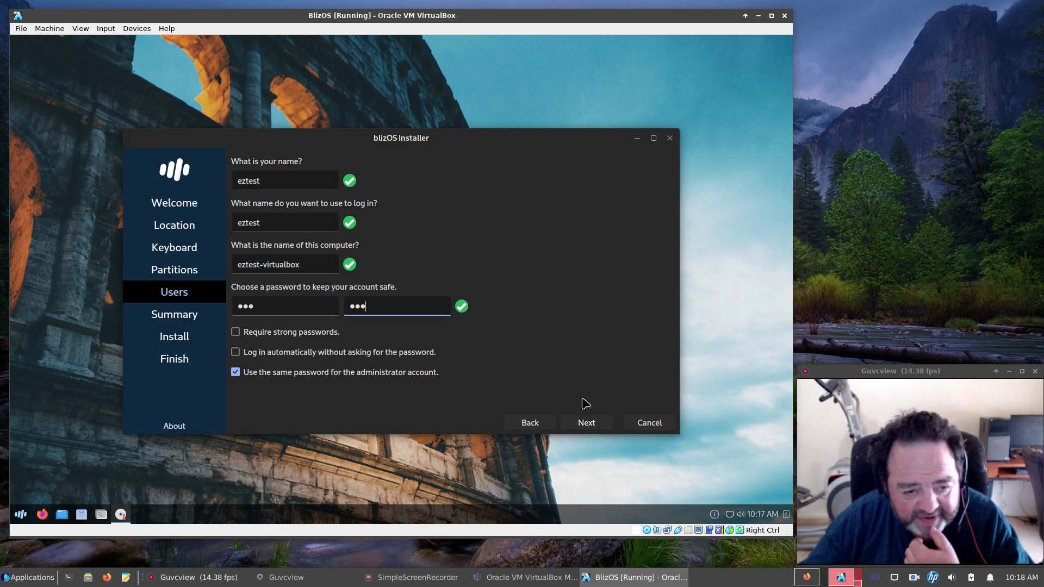
{"action": "left_click", "coordinate": [593, 425]}
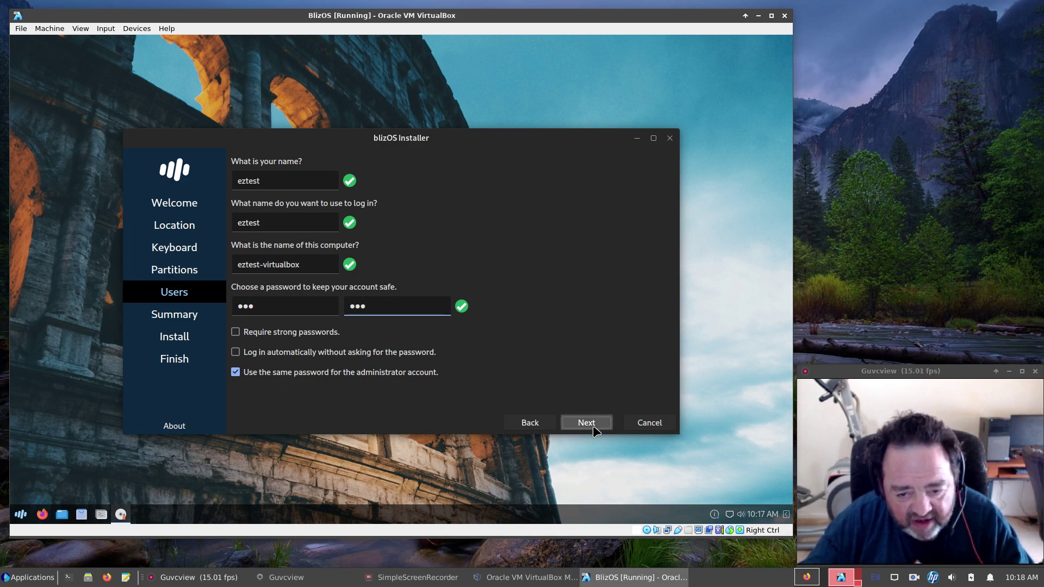
{"action": "left_click", "coordinate": [586, 491]}
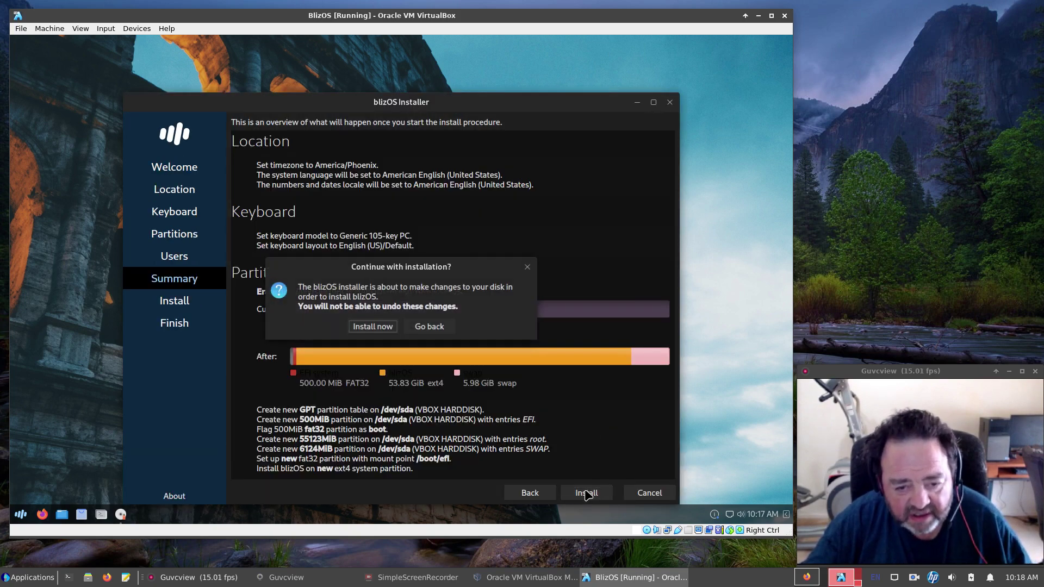
Confirm Install now and let blizOS install to the virtual disk until the All done page.
{"action": "left_click", "coordinate": [373, 327]}
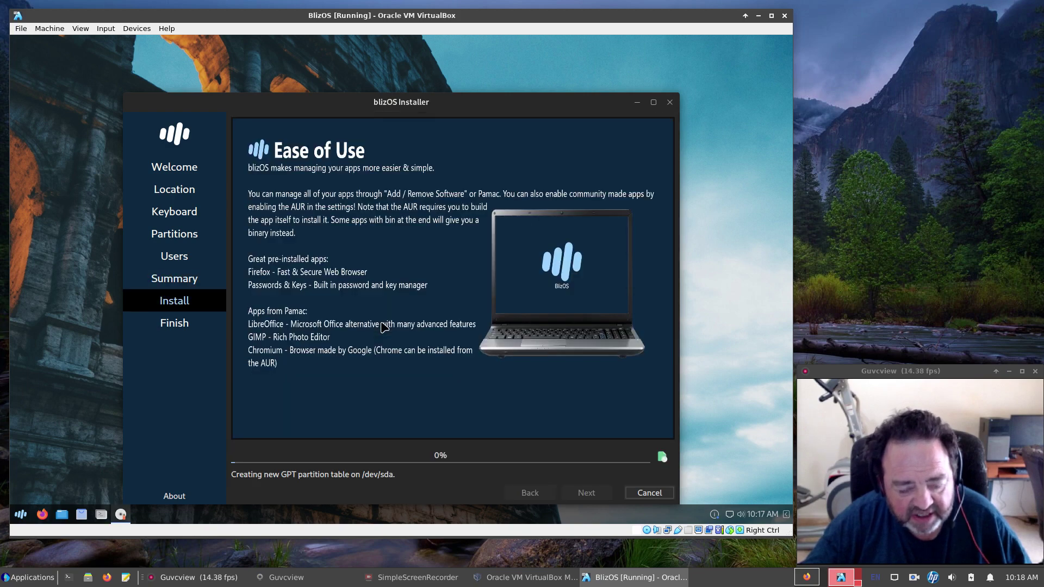
{"action": "left_click_drag", "start_coordinate": [382, 99], "coordinate": [374, 64]}
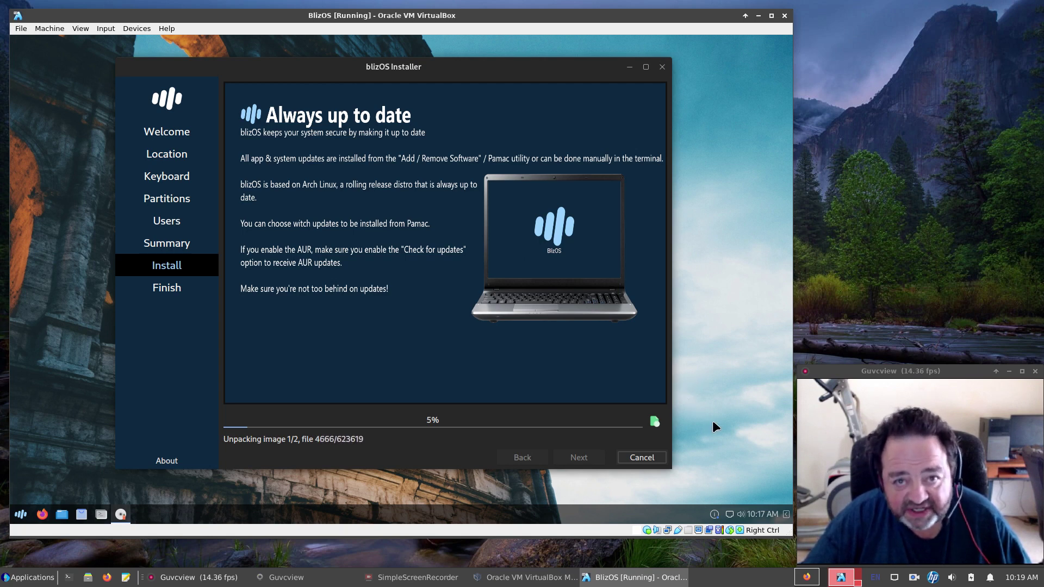
{"action": "right_click", "coordinate": [914, 578]}
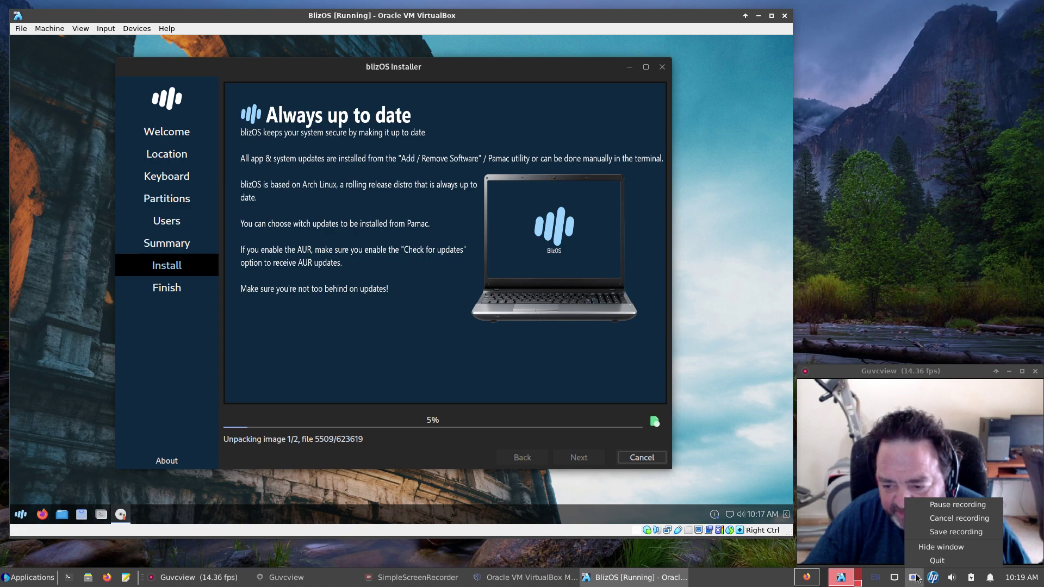
{"action": "left_click", "coordinate": [952, 505]}
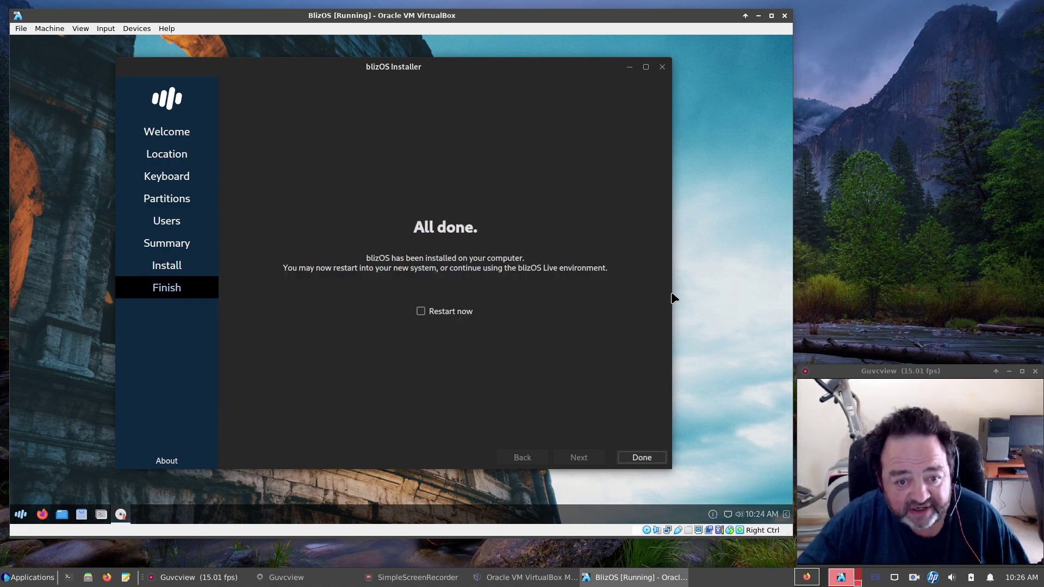
Close the installer with Done and shut down the VM from the Budgie menu's power options.
{"action": "left_click", "coordinate": [652, 458]}
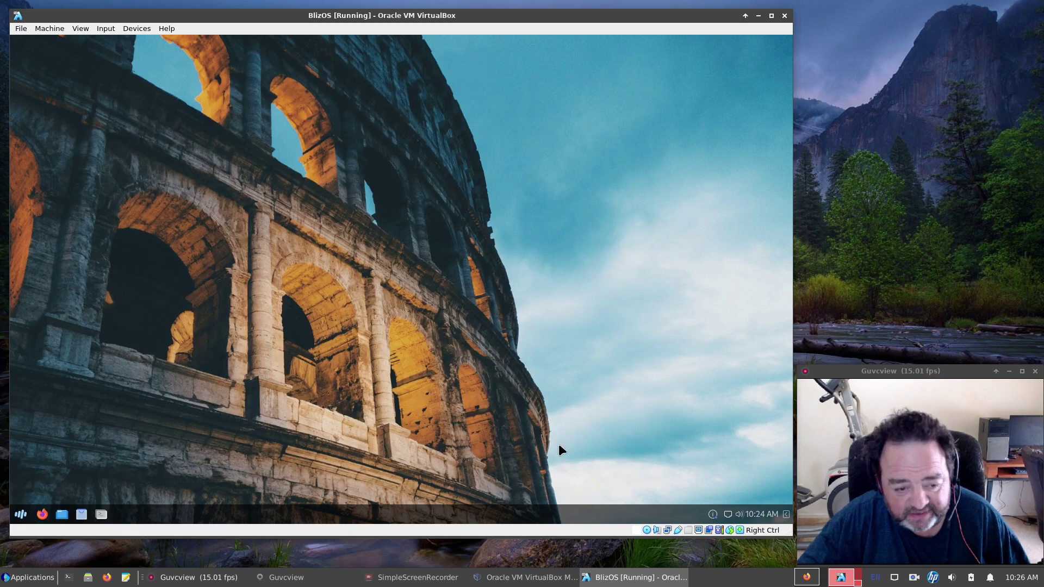
{"action": "left_click", "coordinate": [20, 515]}
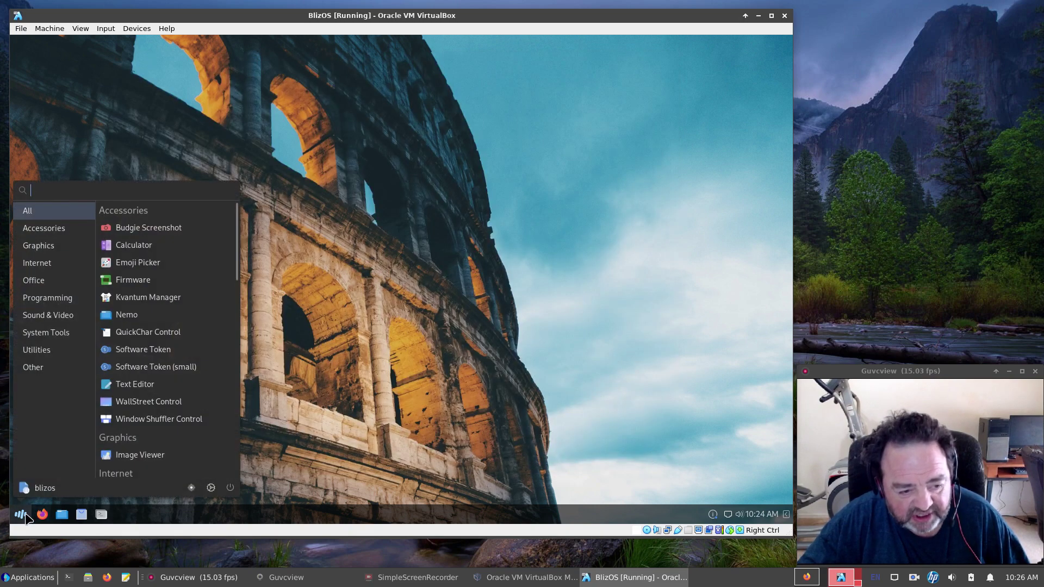
{"action": "left_click", "coordinate": [231, 488]}
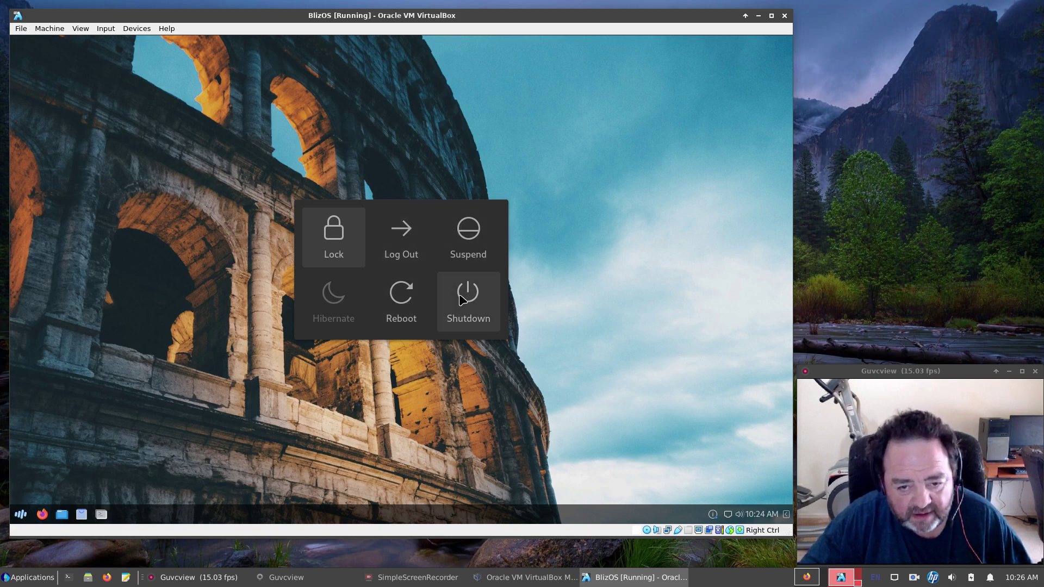
{"action": "left_click", "coordinate": [463, 300]}
{"action": "left_click", "coordinate": [460, 295]}
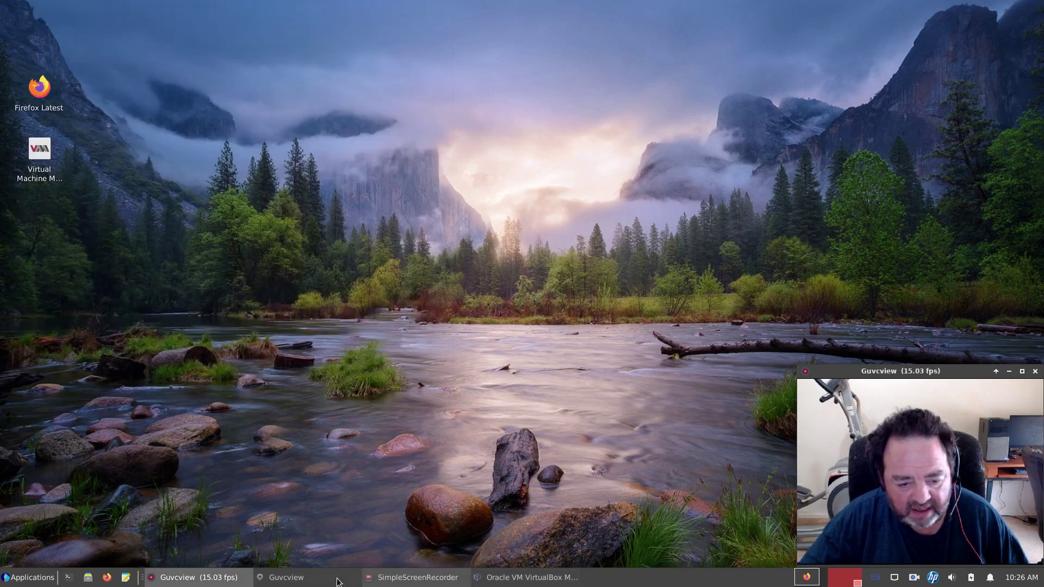
Eject blizOS-2308-x86_64.iso from BlizOS's optical drive and start the machine again.
{"action": "left_click", "coordinate": [499, 576]}
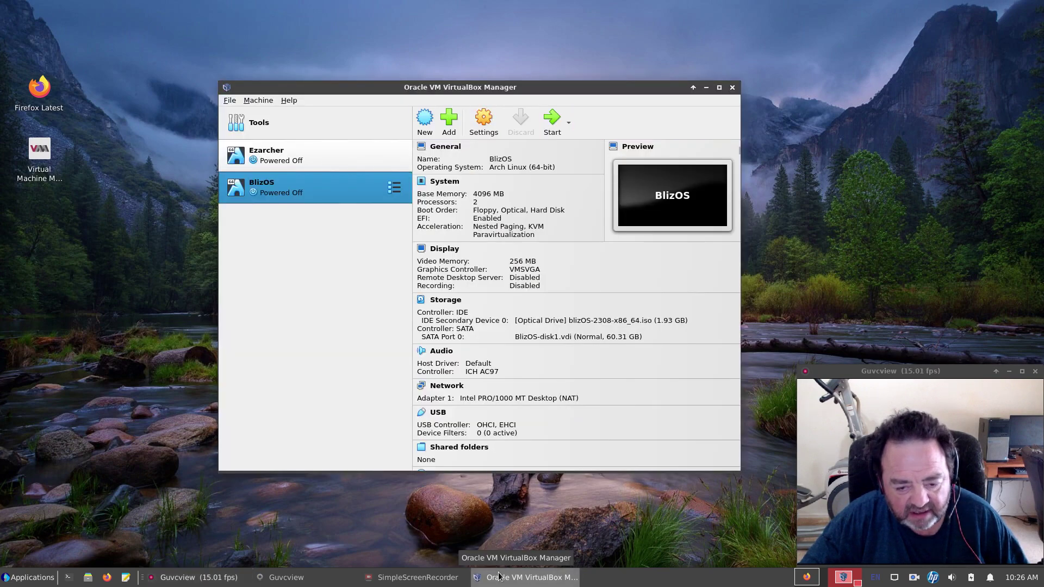
{"action": "left_click", "coordinate": [591, 323]}
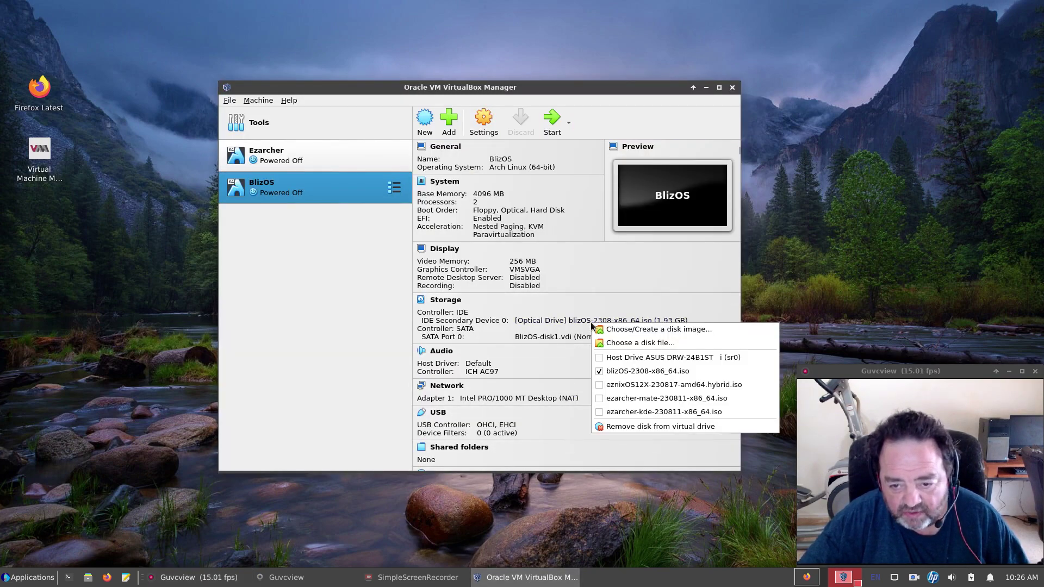
{"action": "left_click", "coordinate": [598, 372]}
{"action": "left_click", "coordinate": [561, 129]}
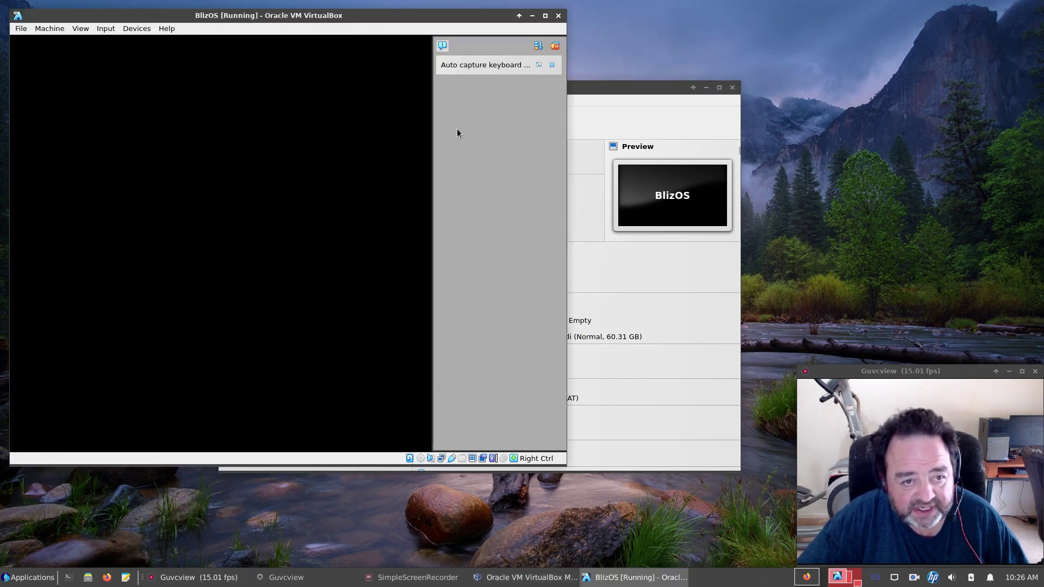
Dismiss the VirtualBox notifications and log in to blizOS with the account password.
{"action": "left_click", "coordinate": [557, 47]}
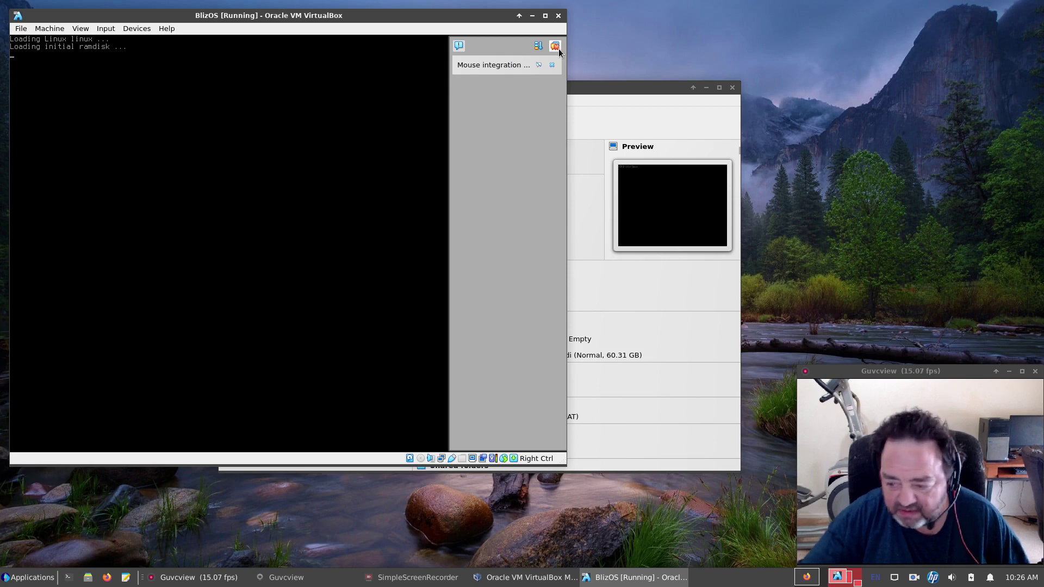
{"action": "left_click", "coordinate": [555, 47]}
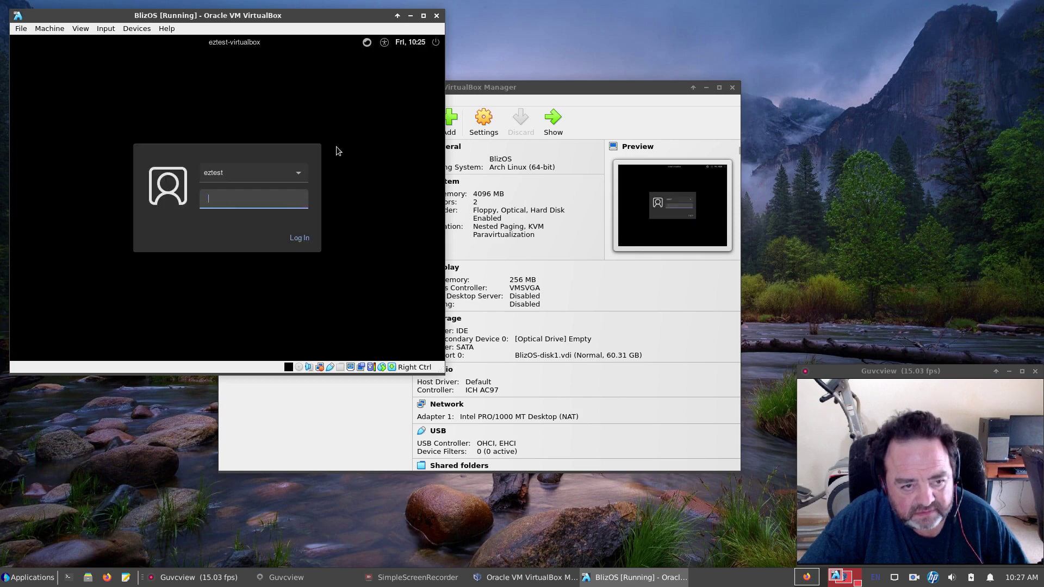
{"action": "type", "text": "••"}
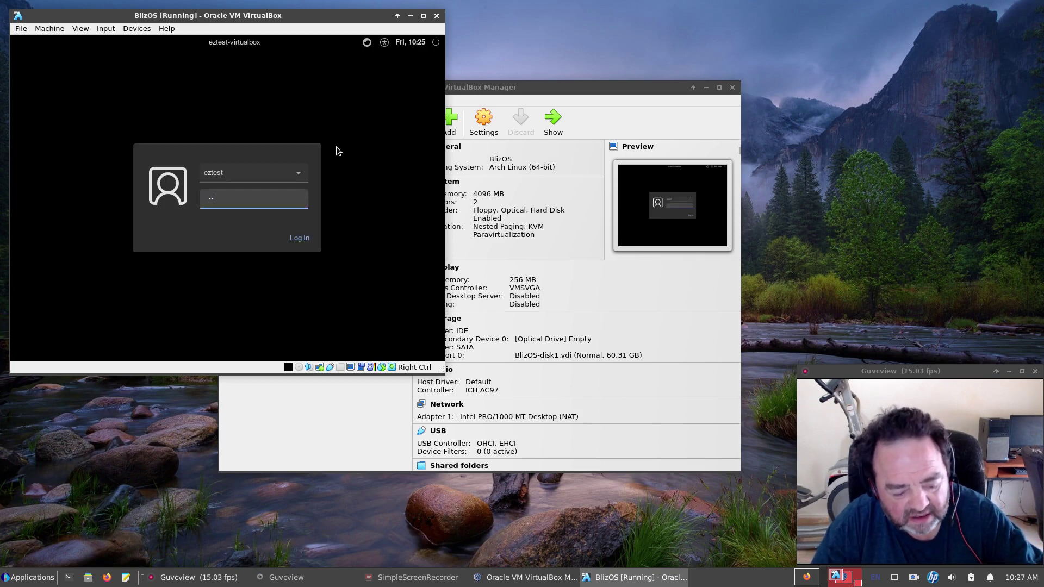
{"action": "type", "text": "•"}
{"action": "key", "text": "Return"}
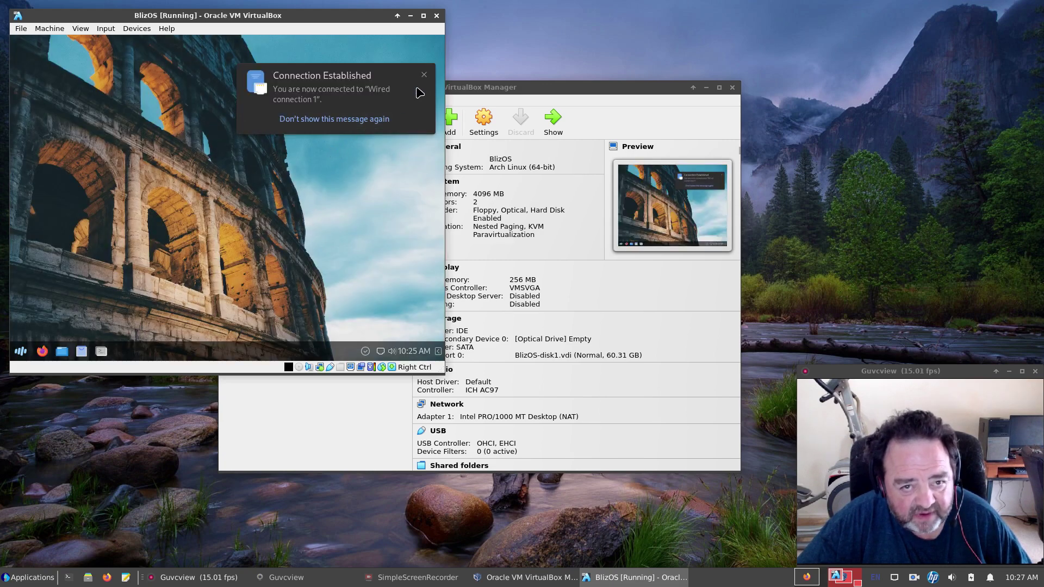
Close the Connection Established notification, then open and close the application menu.
{"action": "left_click", "coordinate": [422, 75]}
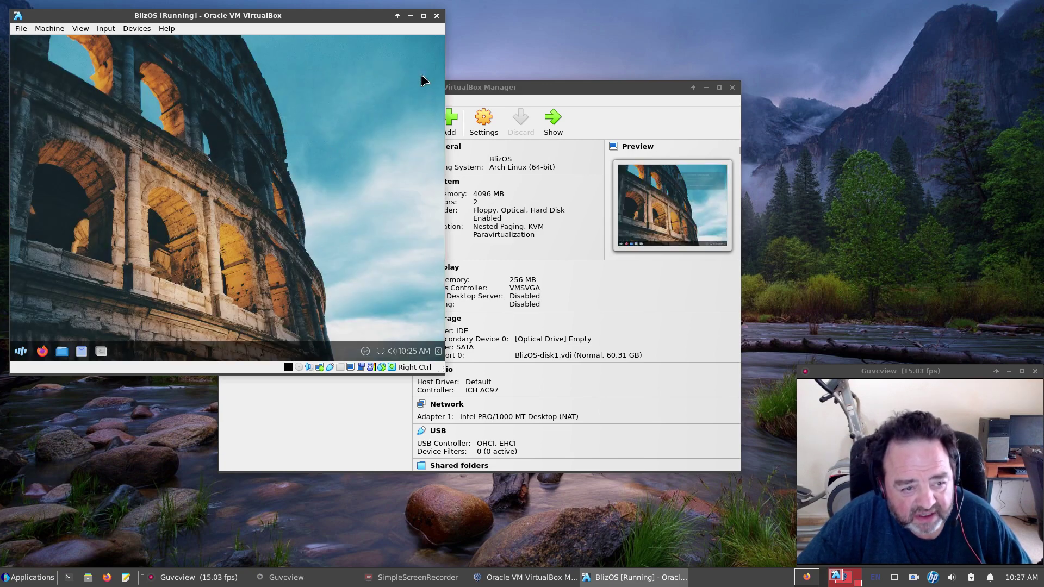
{"action": "left_click", "coordinate": [20, 351]}
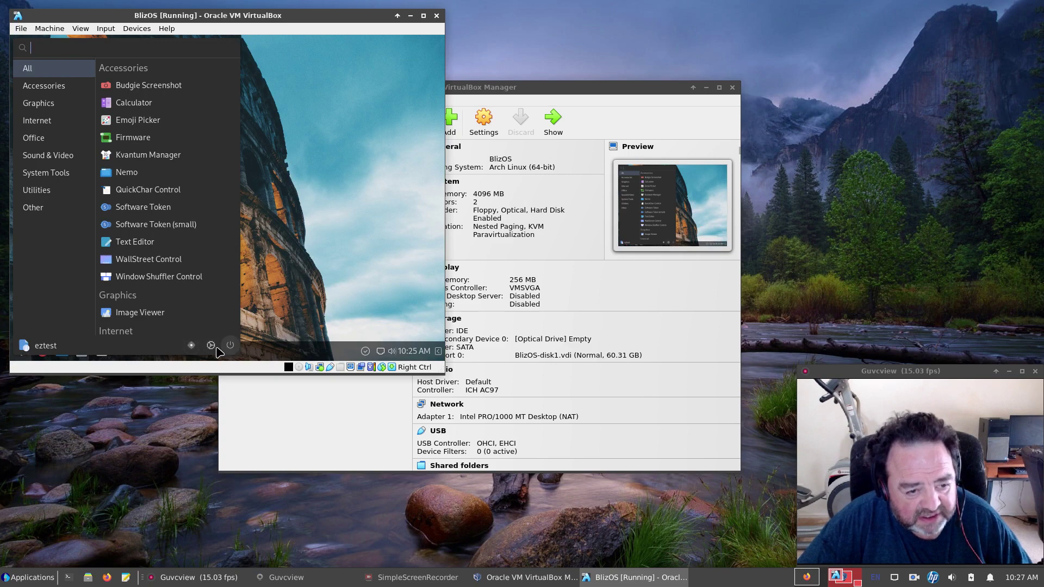
{"action": "key", "text": "Escape"}
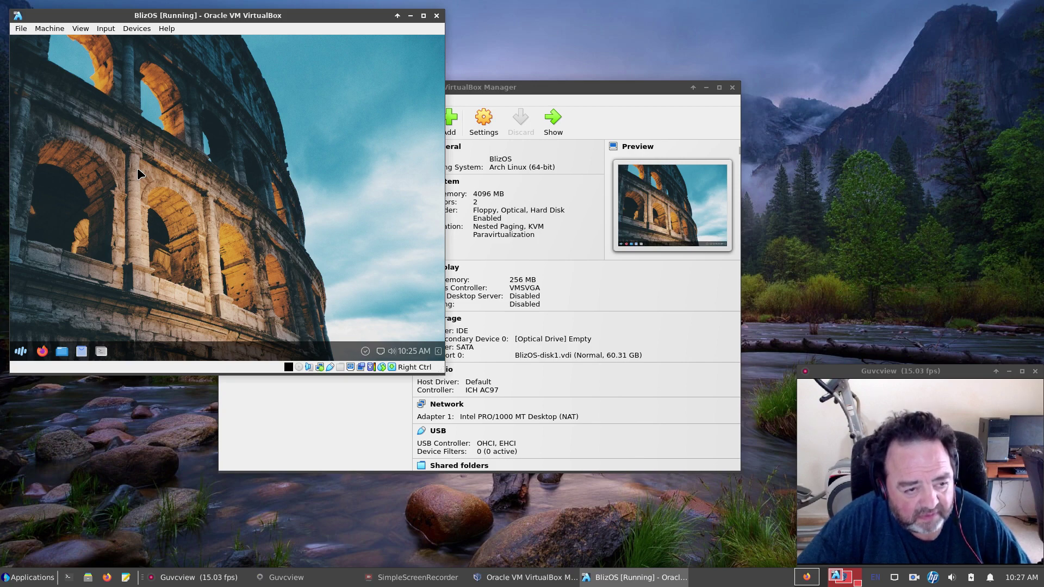
In Budgie Control Center Displays, apply and keep 1440×900 (16:10) resolution, then close settings.
{"action": "scroll", "coordinate": [154, 170], "scroll_direction": "down", "scroll_amount": 6}
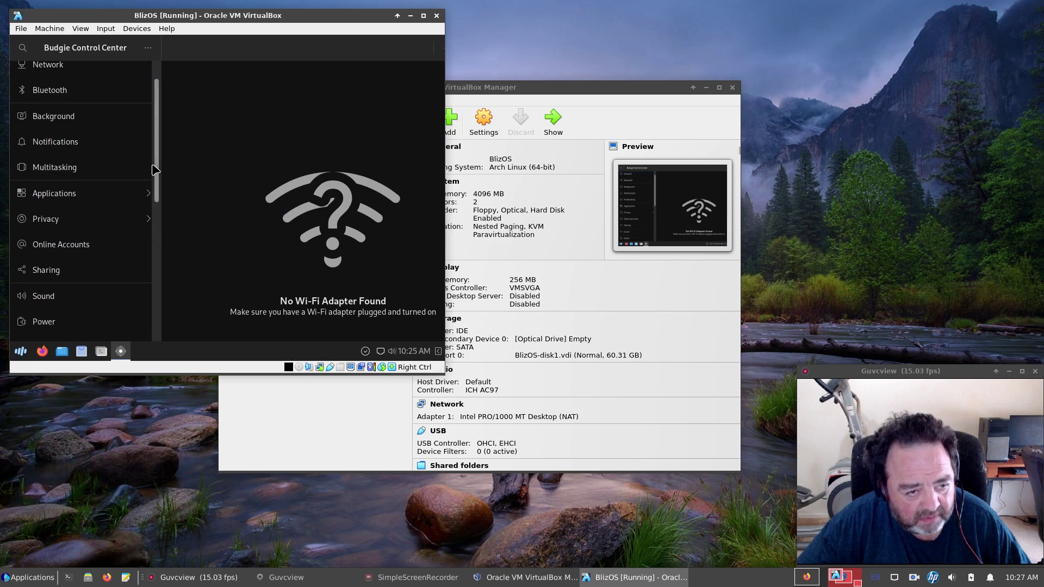
{"action": "left_click", "coordinate": [61, 230]}
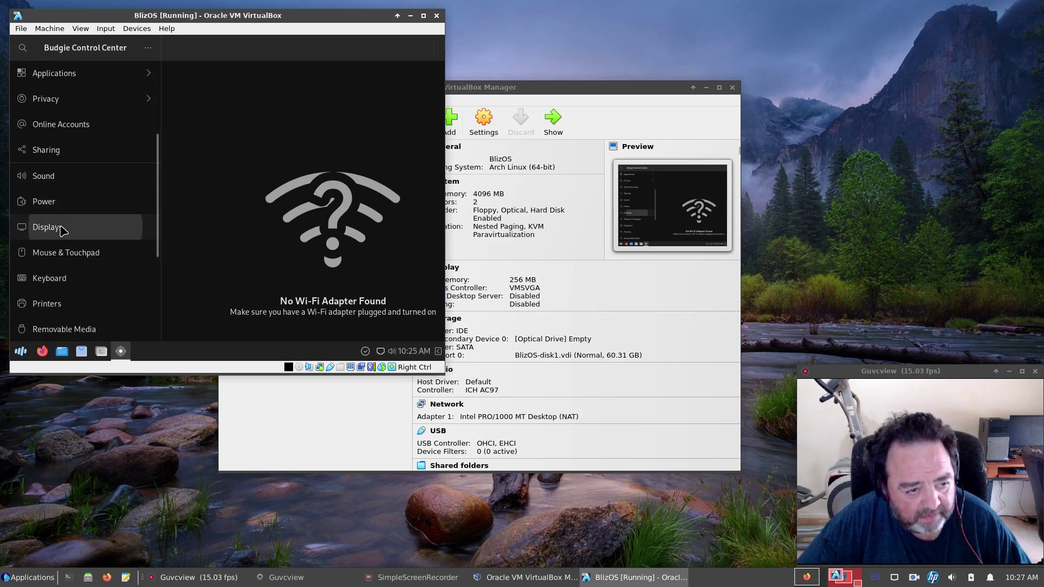
{"action": "left_click", "coordinate": [347, 142]}
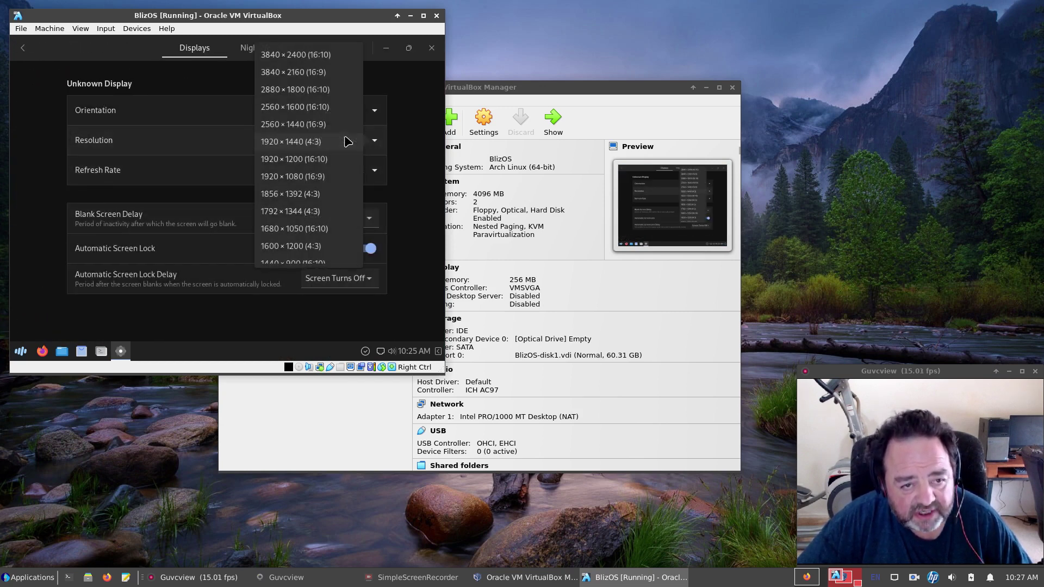
{"action": "scroll", "coordinate": [318, 196], "scroll_direction": "down", "scroll_amount": 3}
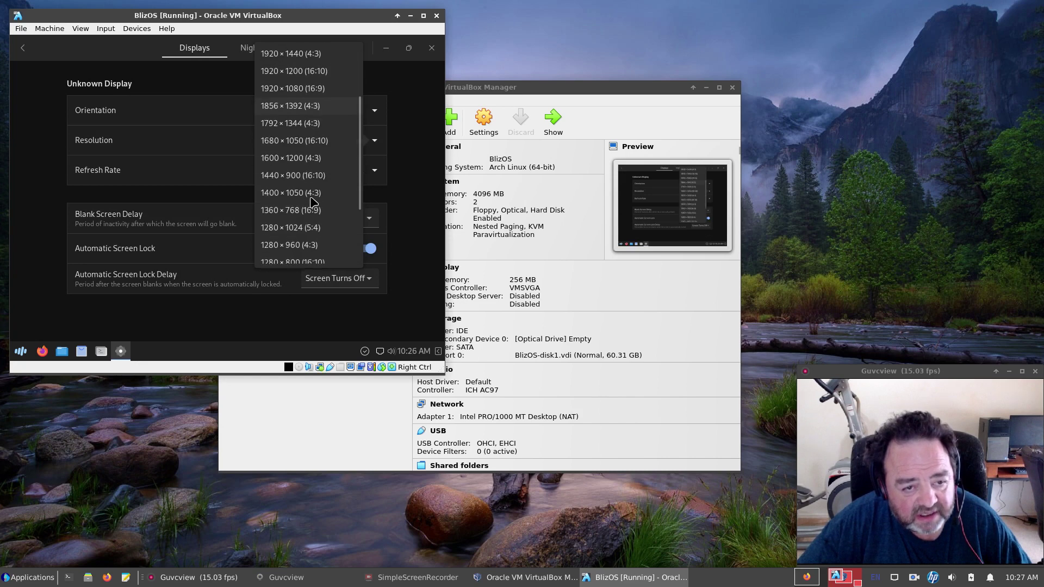
{"action": "left_click", "coordinate": [285, 176]}
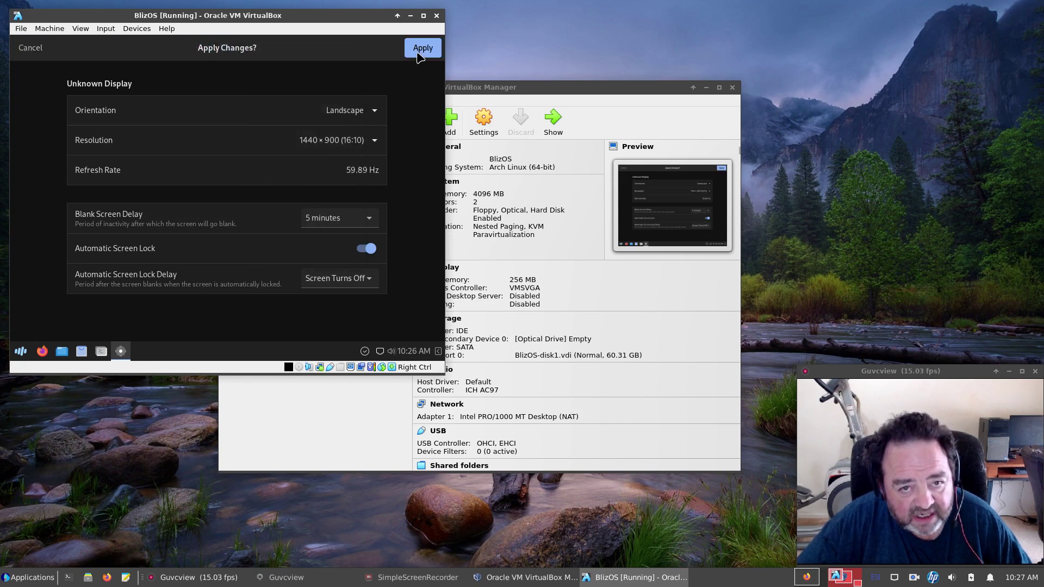
{"action": "left_click", "coordinate": [422, 48]}
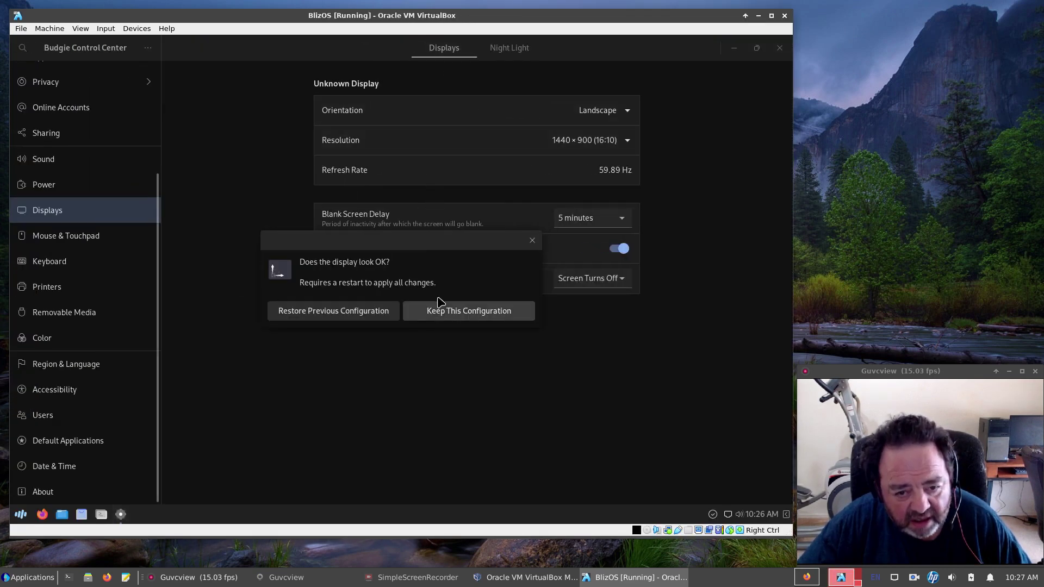
{"action": "left_click", "coordinate": [441, 310]}
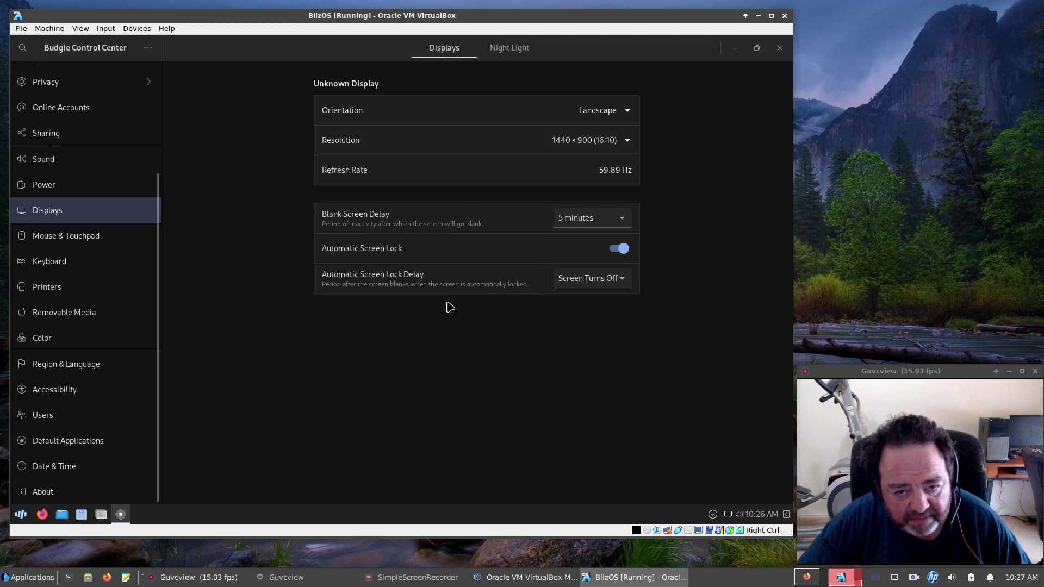
{"action": "left_click", "coordinate": [779, 48]}
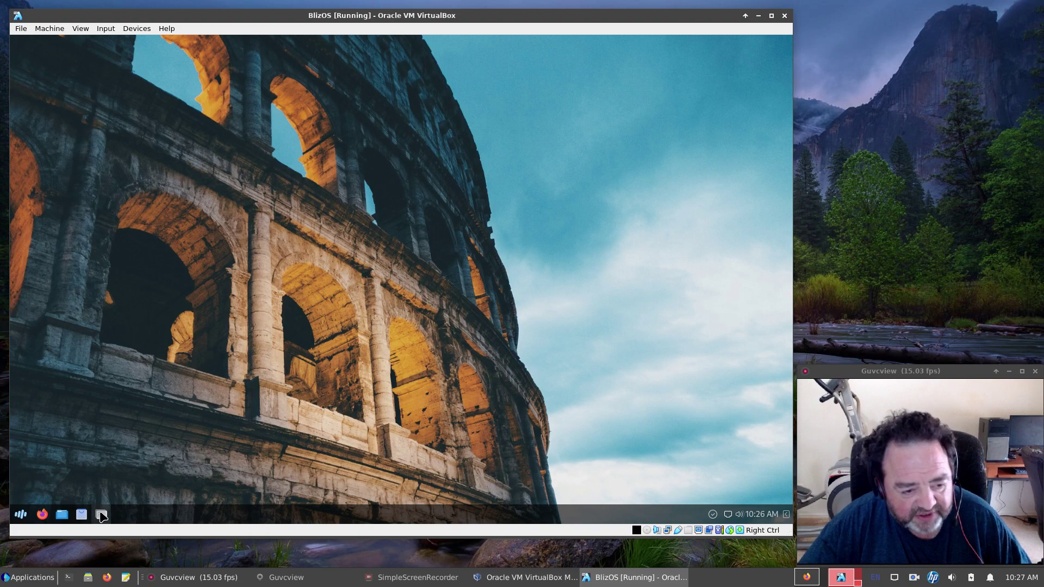
In a terminal, run sudo pacman -Syu, remove mutter43 and accept the package upgrade.
{"action": "left_click", "coordinate": [102, 515]}
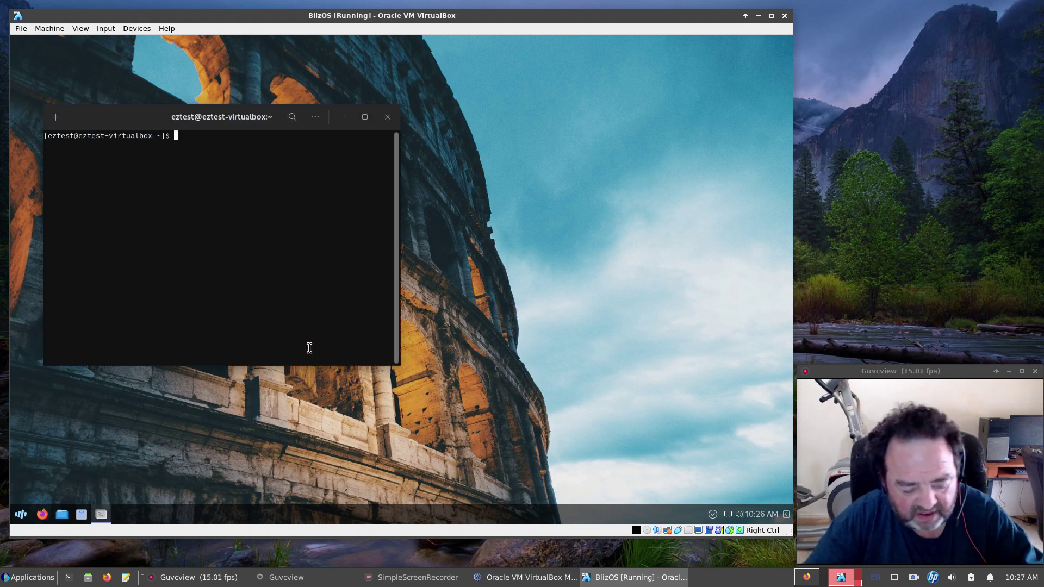
{"action": "type", "text": "su"}
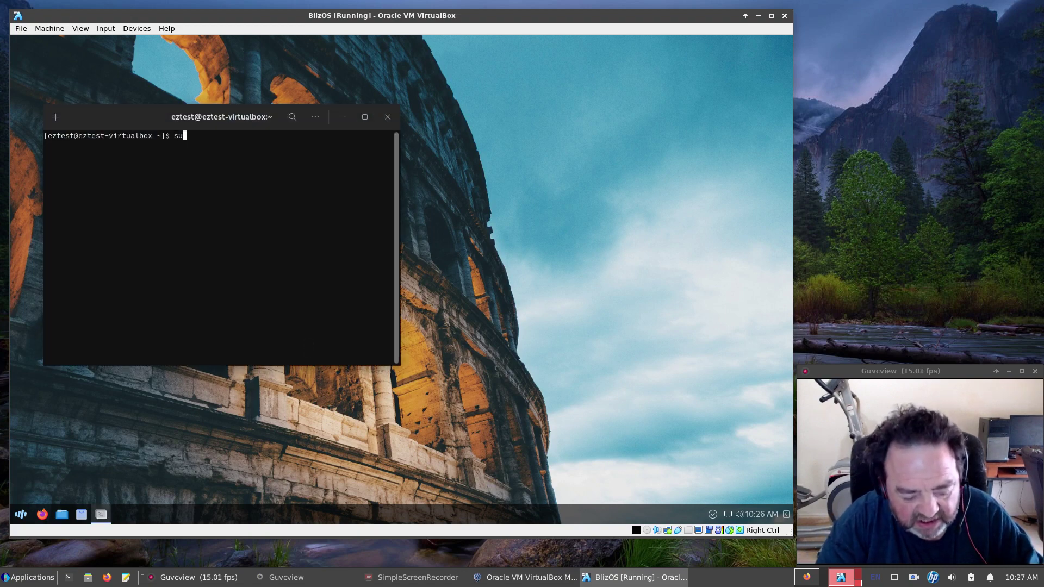
{"action": "type", "text": "do "}
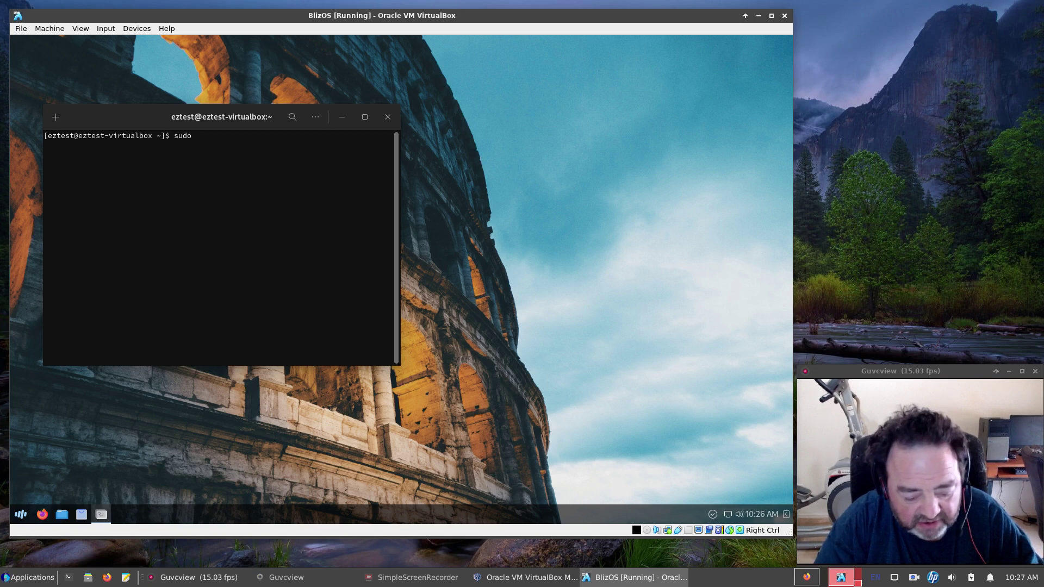
{"action": "type", "text": "pacman "}
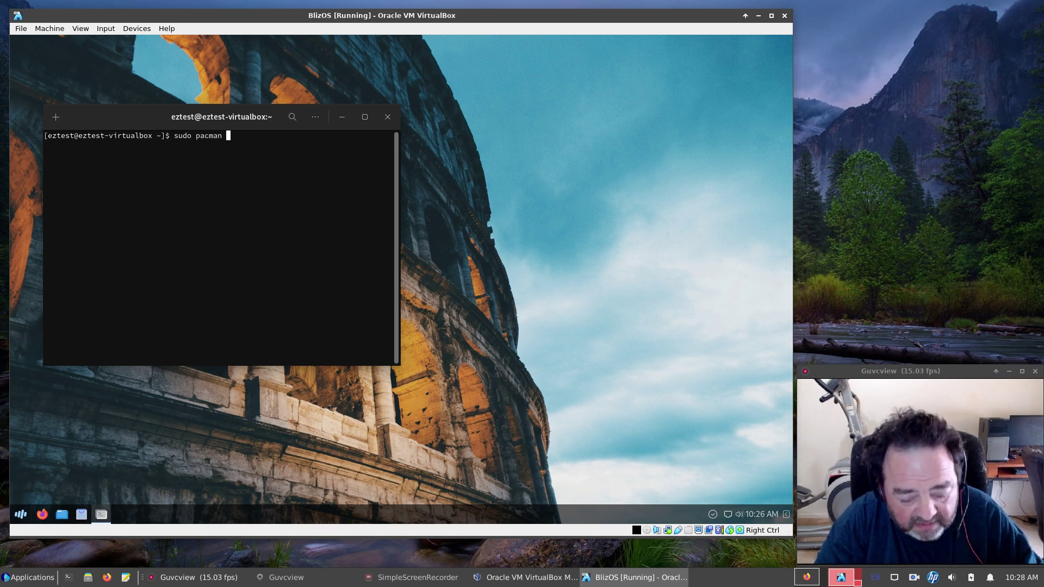
{"action": "type", "text": "-S"}
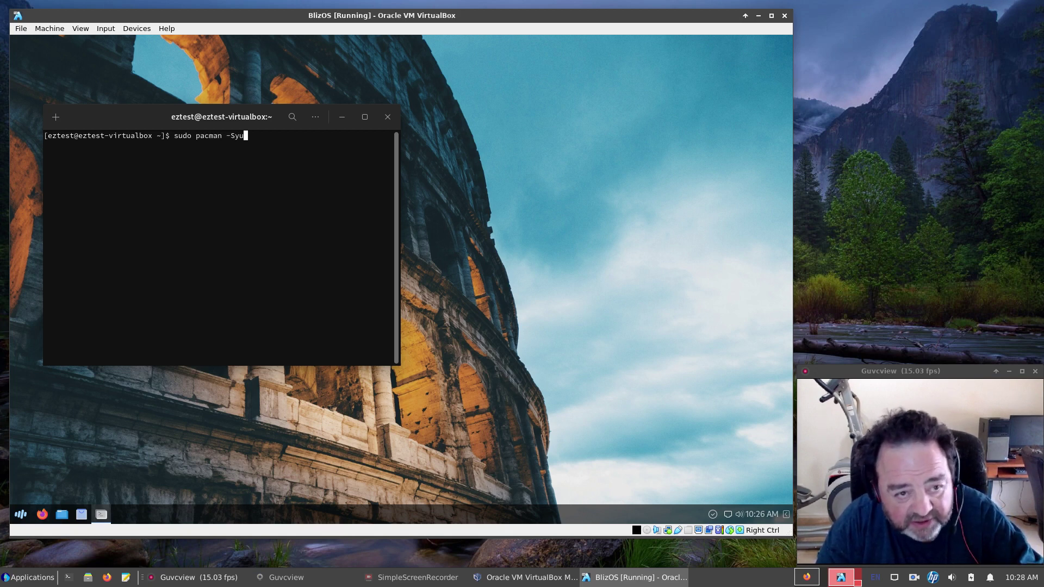
{"action": "type", "text": "yu"}
{"action": "key", "text": "Return"}
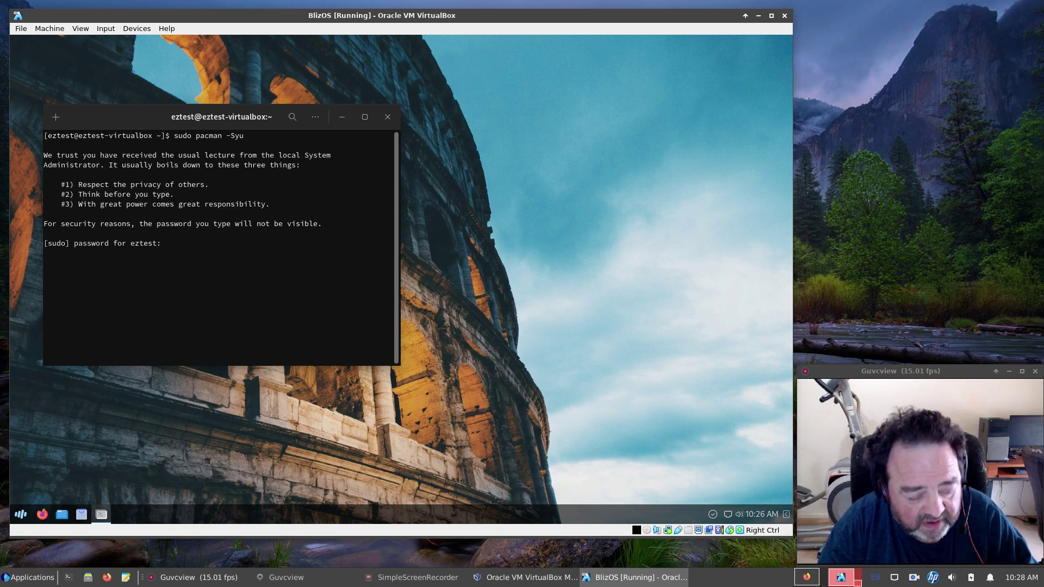
{"action": "key", "text": "Return"}
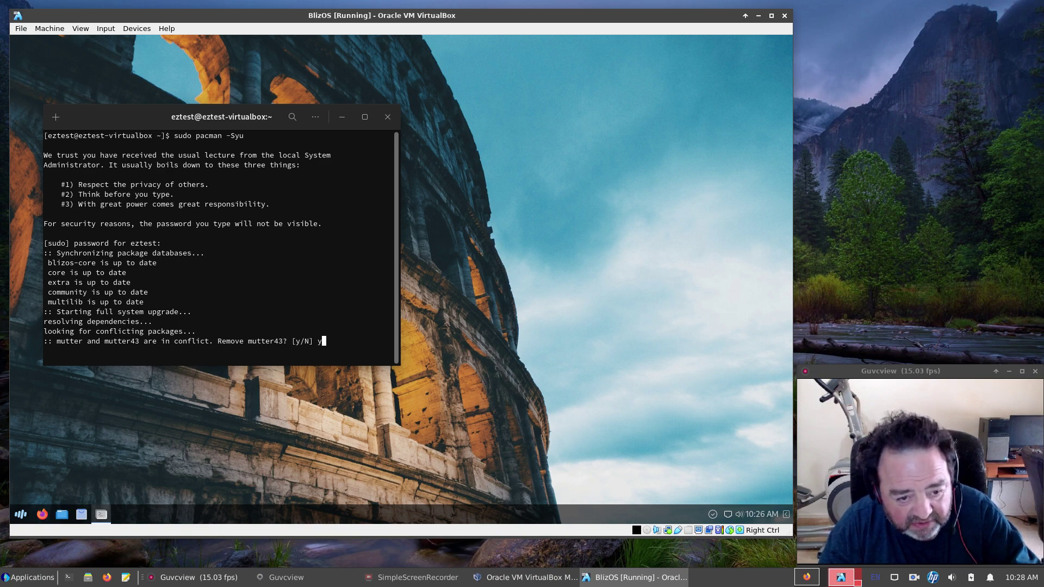
{"action": "key", "text": "Return"}
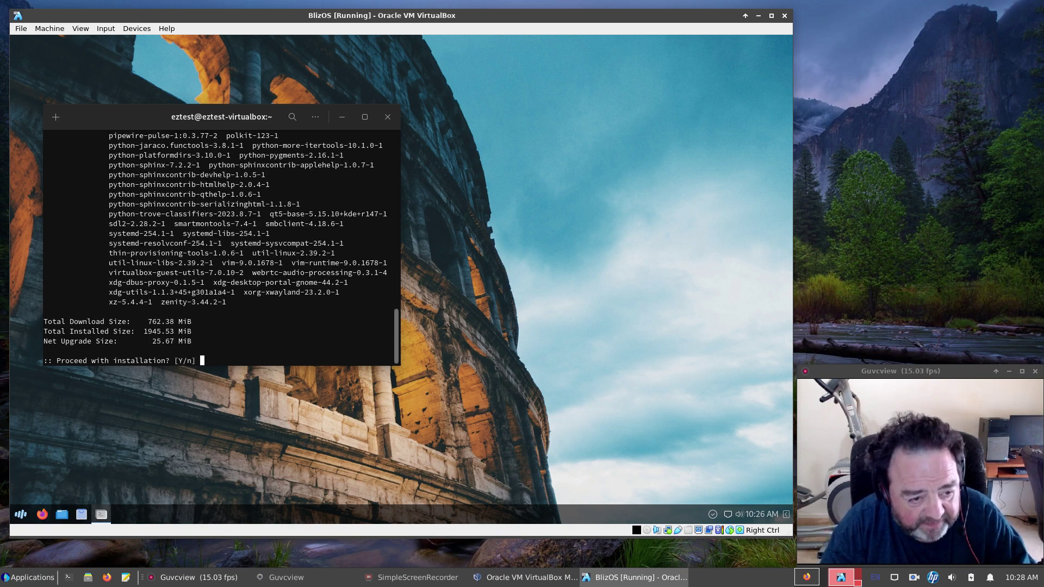
{"action": "key", "text": "Return"}
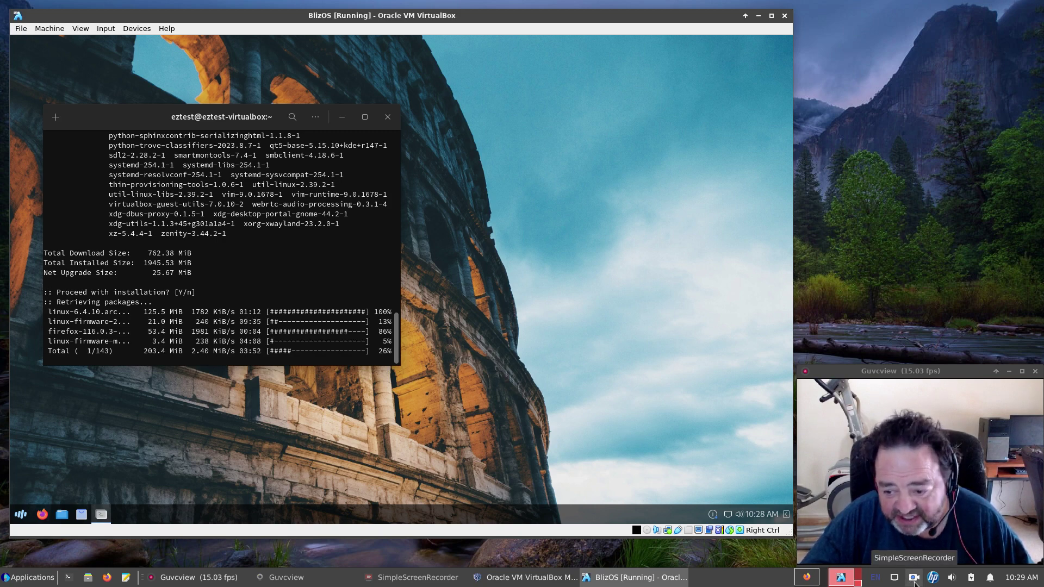
Pause the screen recording from its tray menu.
{"action": "right_click", "coordinate": [914, 583]}
{"action": "left_click", "coordinate": [944, 507]}
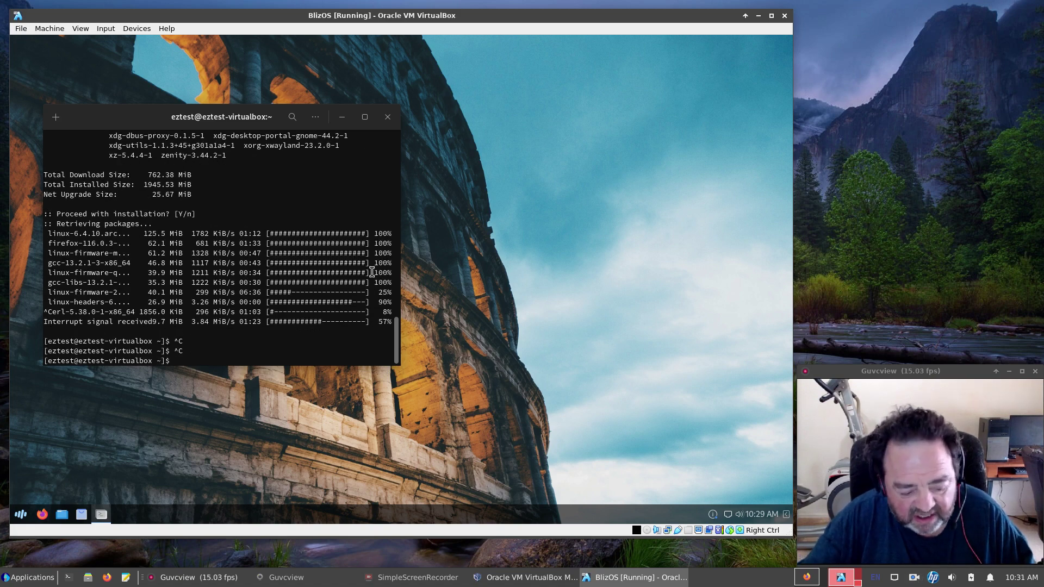
Enlarge terminal text and run reflector for 20 latest US HTTPS mirrors, rate-sorted, into /etc/pacman.d/mirrorlist.
{"action": "key", "text": "ctrl+plus"}
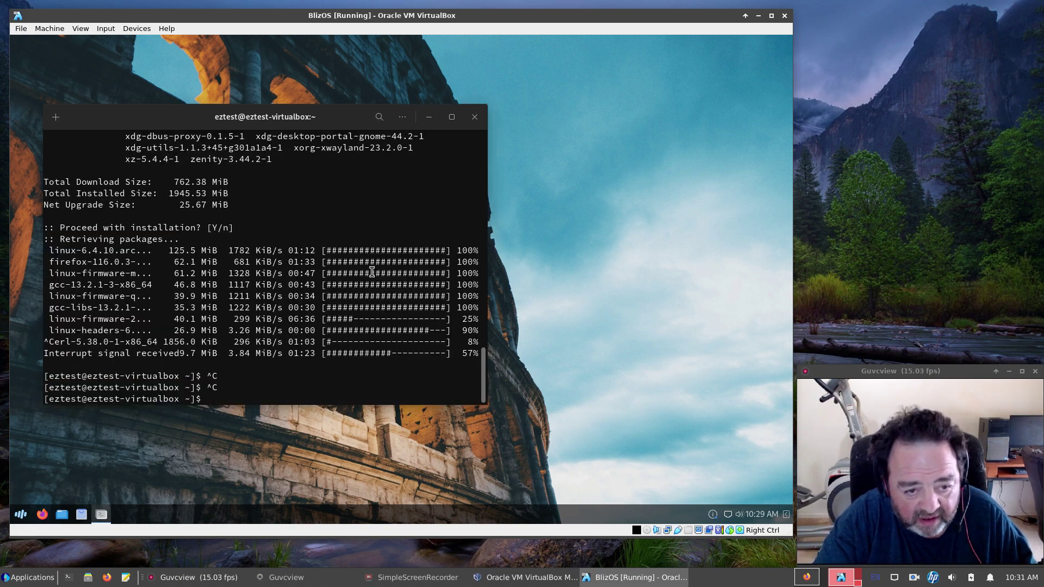
{"action": "key", "text": "ctrl+plus"}
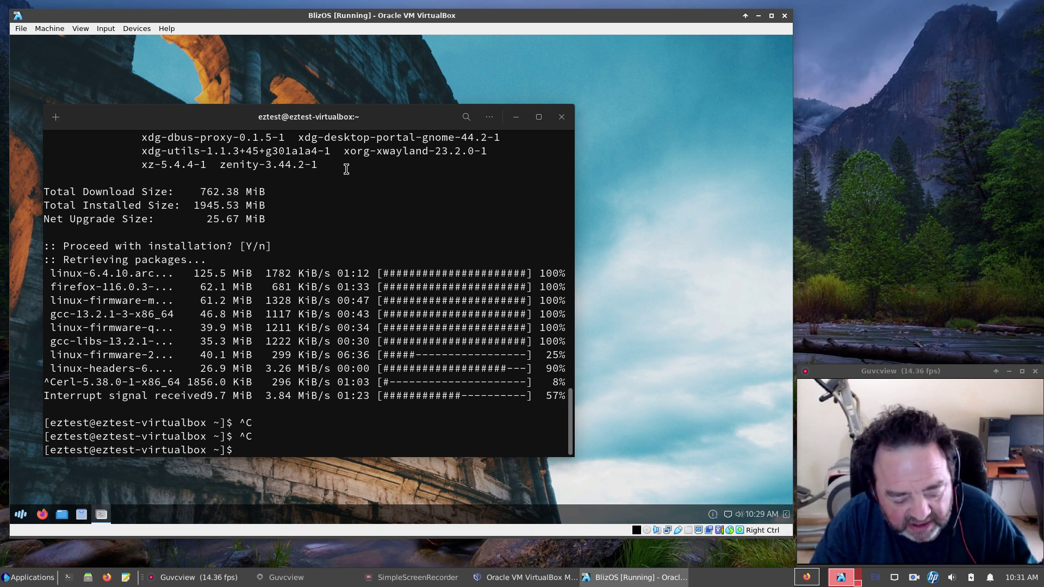
{"action": "type", "text": "sudo r"}
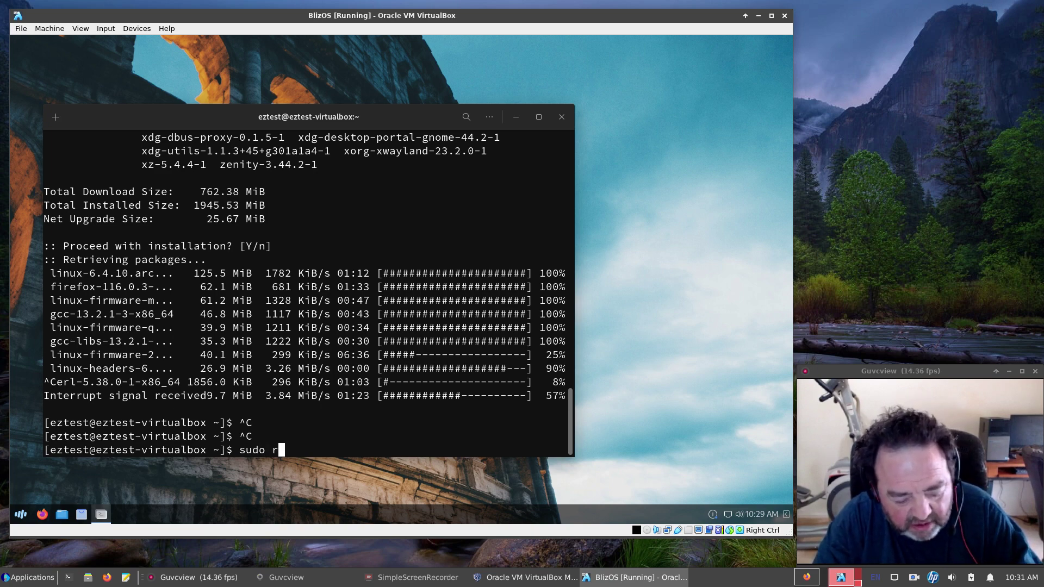
{"action": "type", "text": "eflec"}
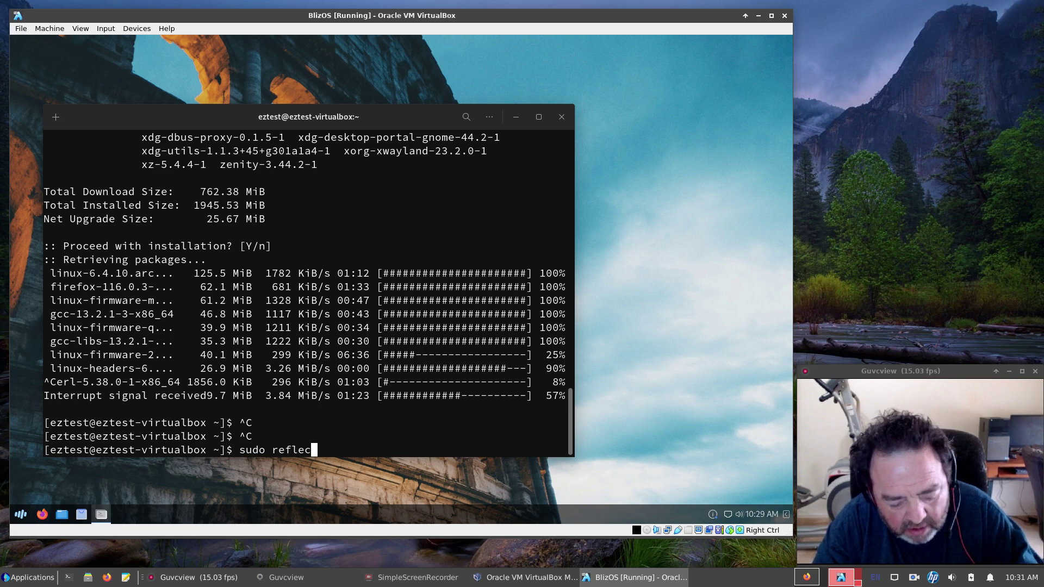
{"action": "type", "text": "tor -"}
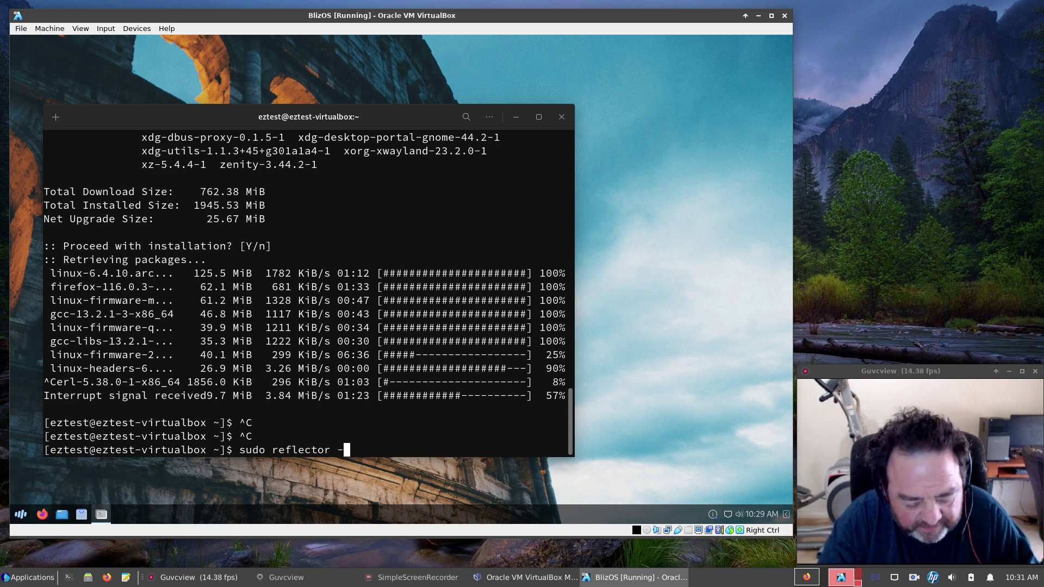
{"action": "type", "text": "-count"}
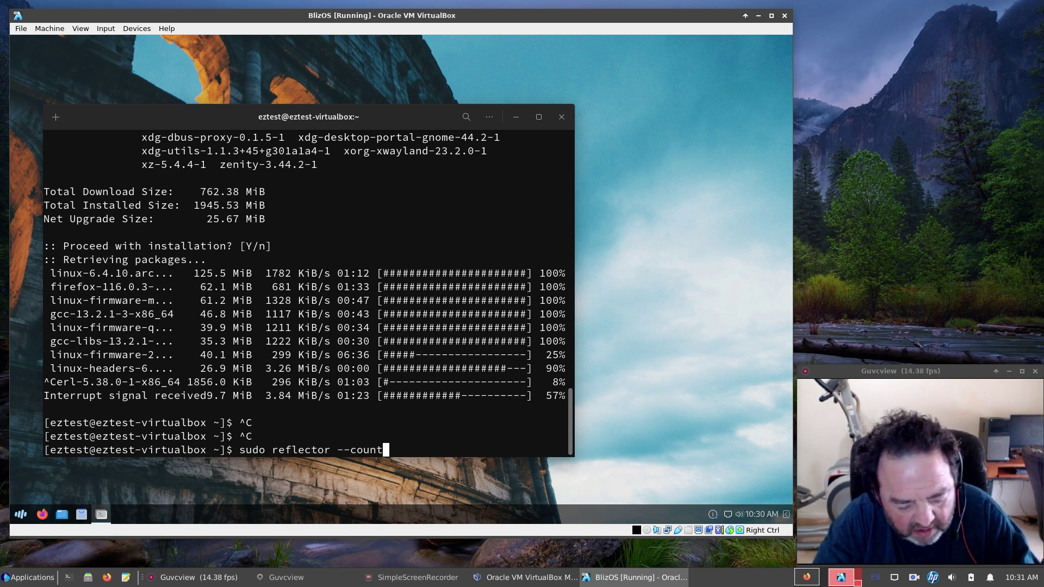
{"action": "type", "text": "ry '"}
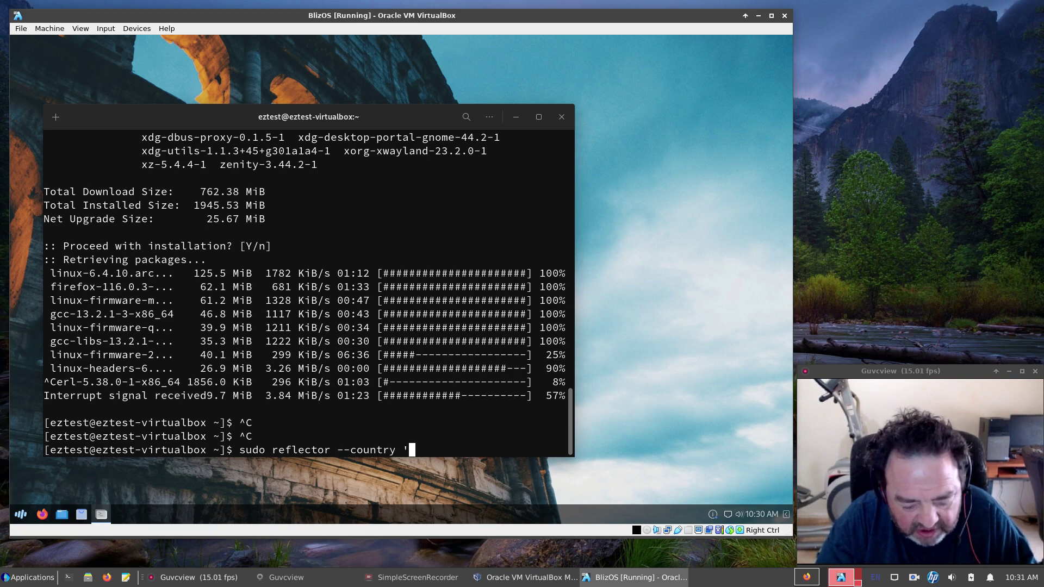
{"action": "type", "text": "Unit"}
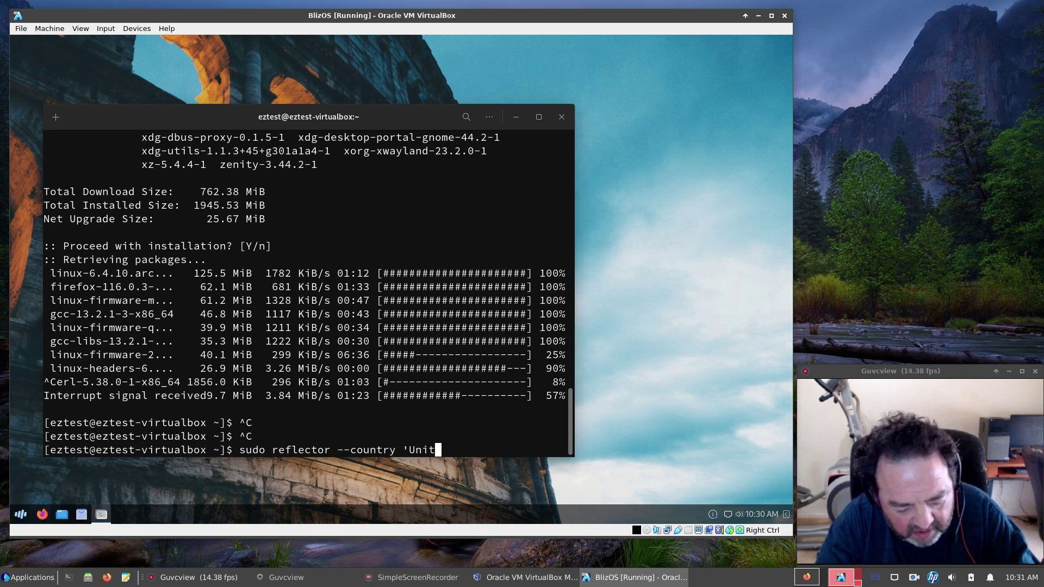
{"action": "type", "text": "ed Stat"}
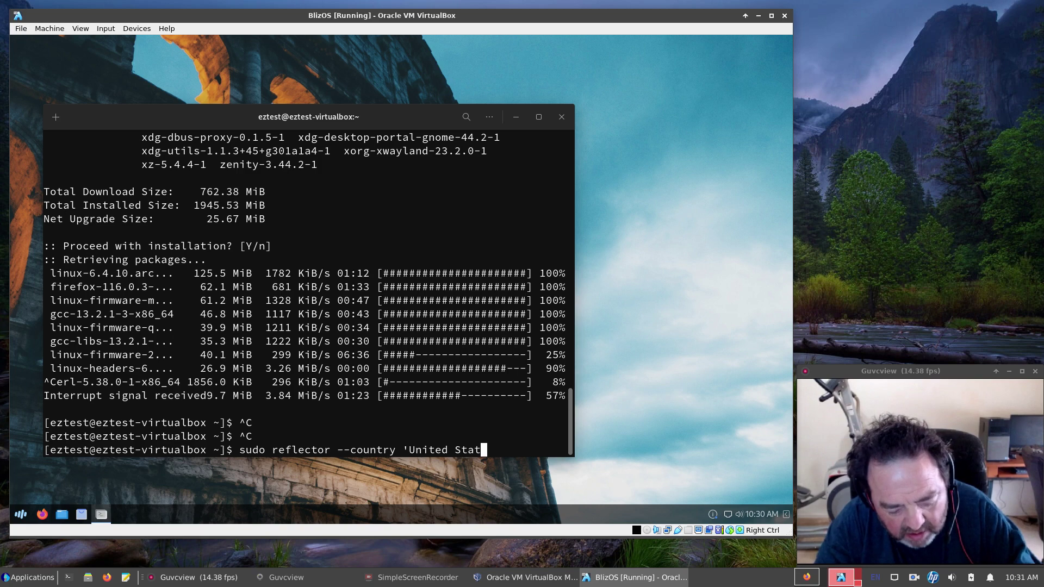
{"action": "type", "text": "es'"}
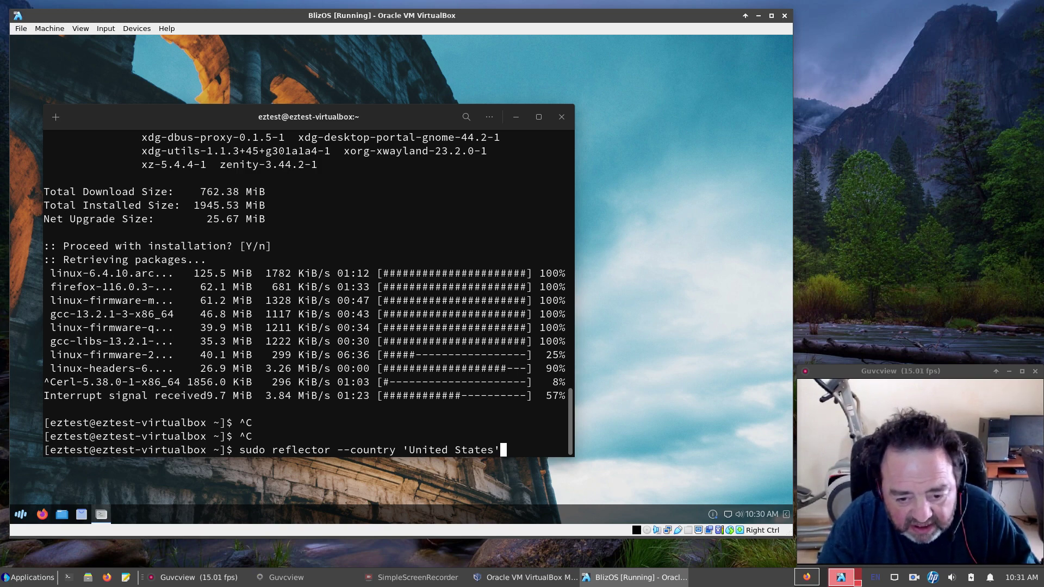
{"action": "type", "text": " --la"}
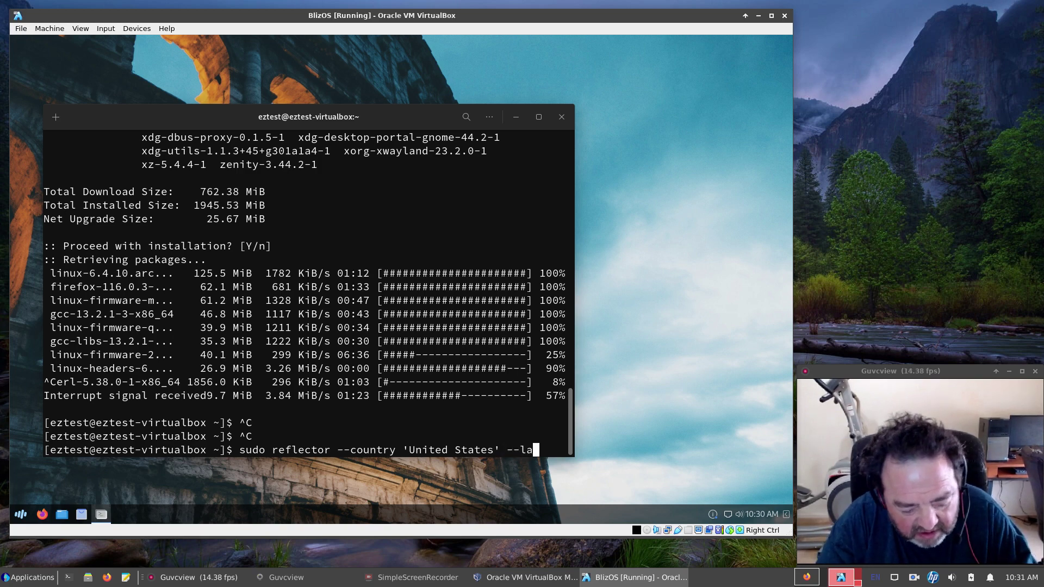
{"action": "type", "text": "test 2"}
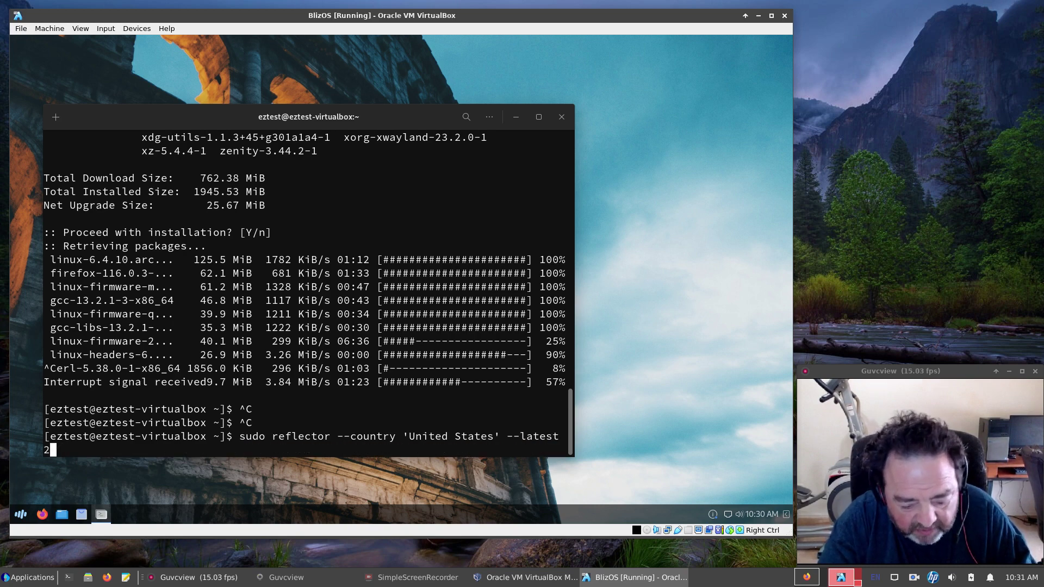
{"action": "type", "text": "90 --"}
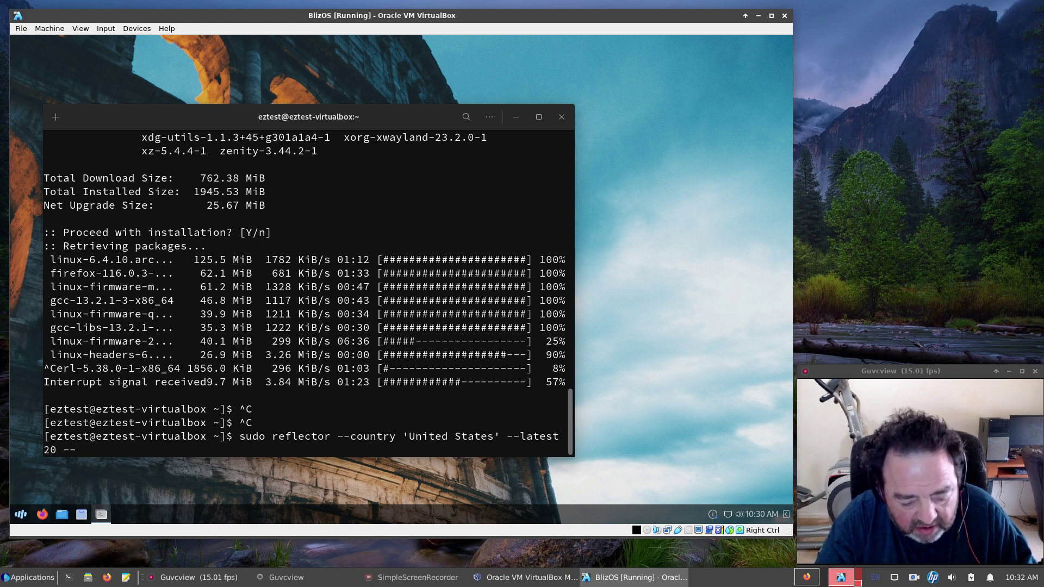
{"action": "type", "text": "sort "}
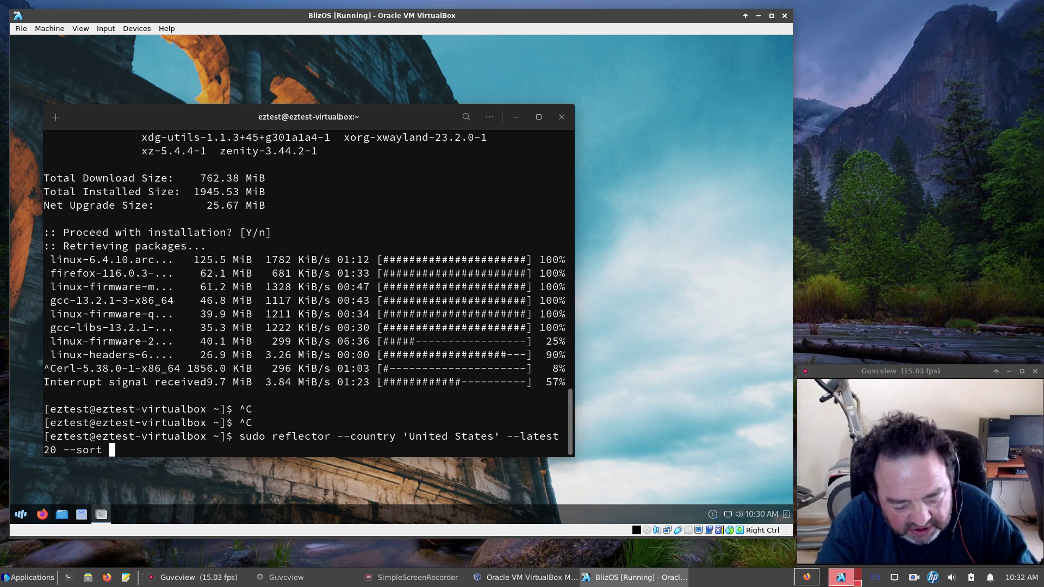
{"action": "type", "text": "rate"}
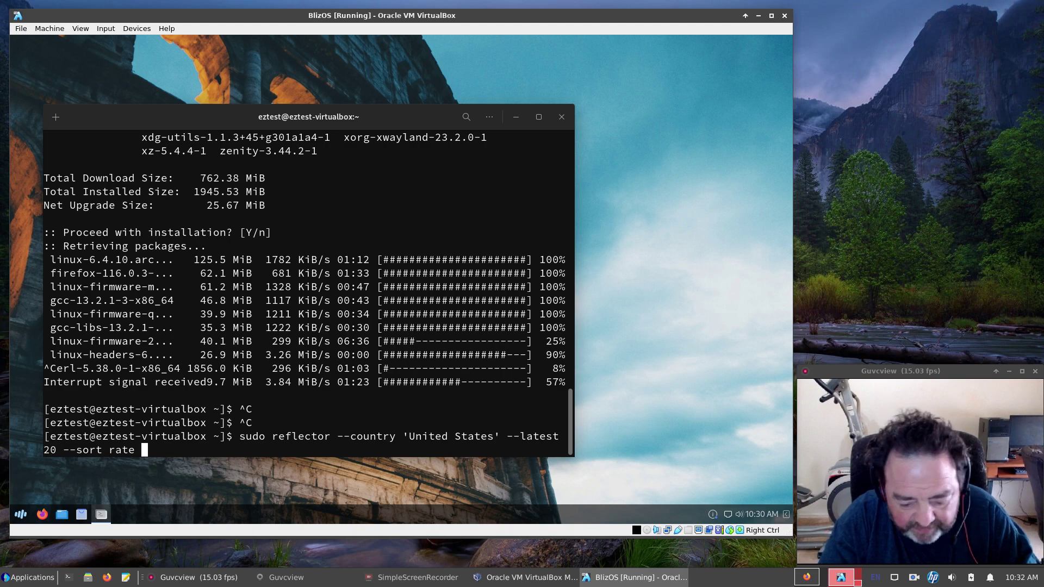
{"action": "type", "text": " --"}
{"action": "type", "text": "p"}
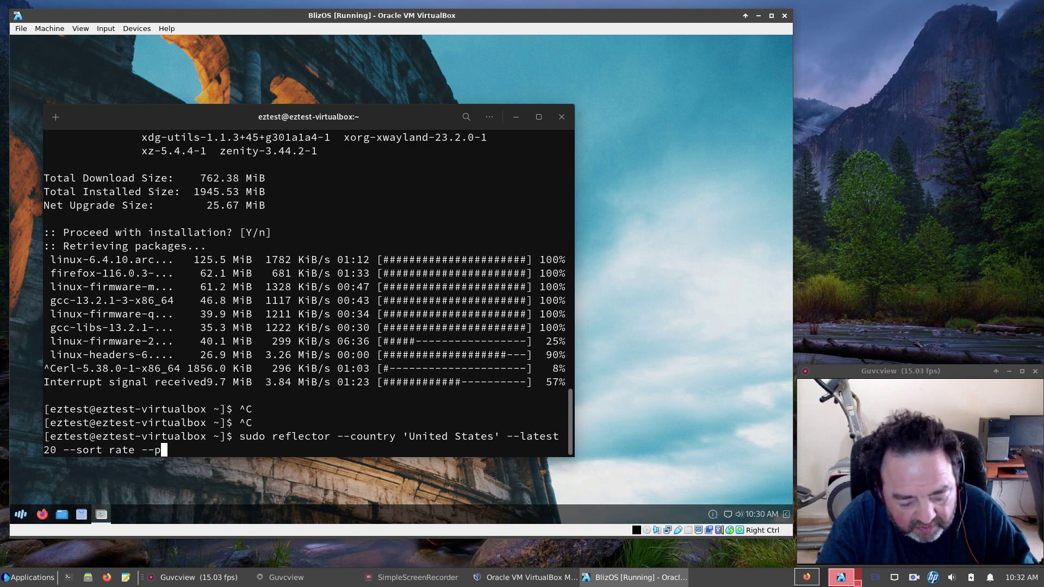
{"action": "type", "text": "rotocol "}
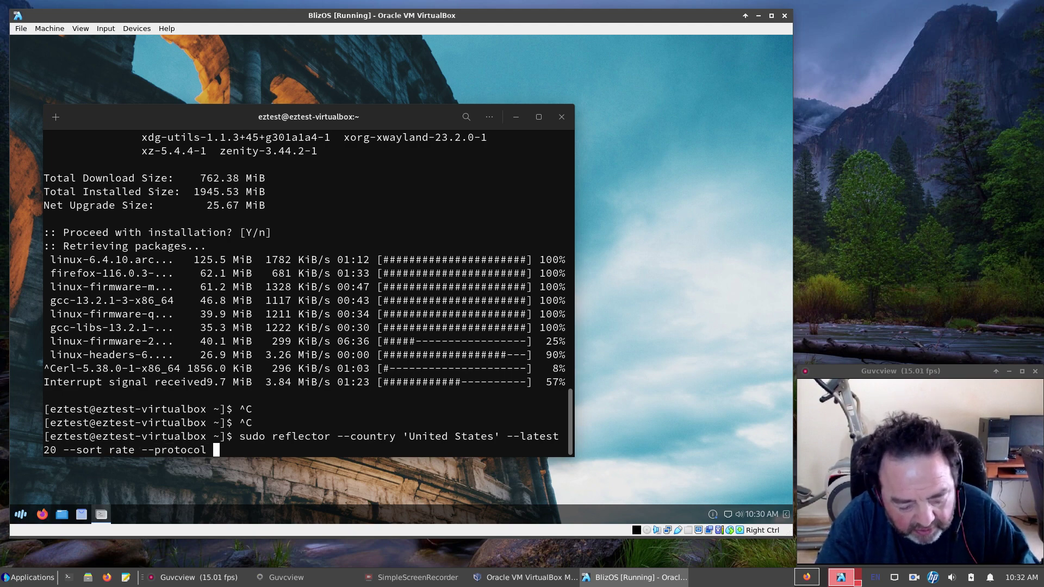
{"action": "type", "text": "https"}
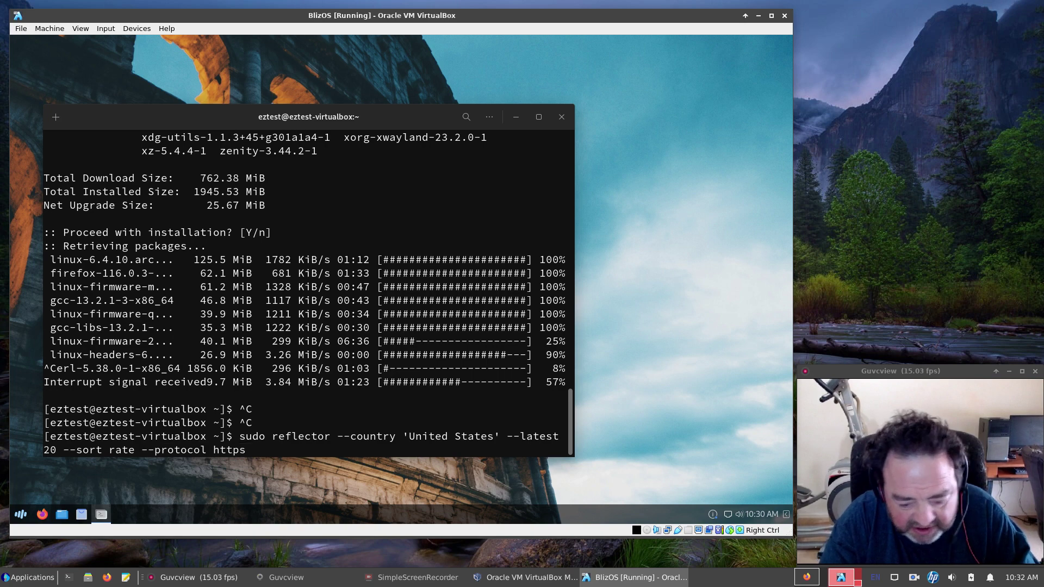
{"action": "type", "text": " --sa"}
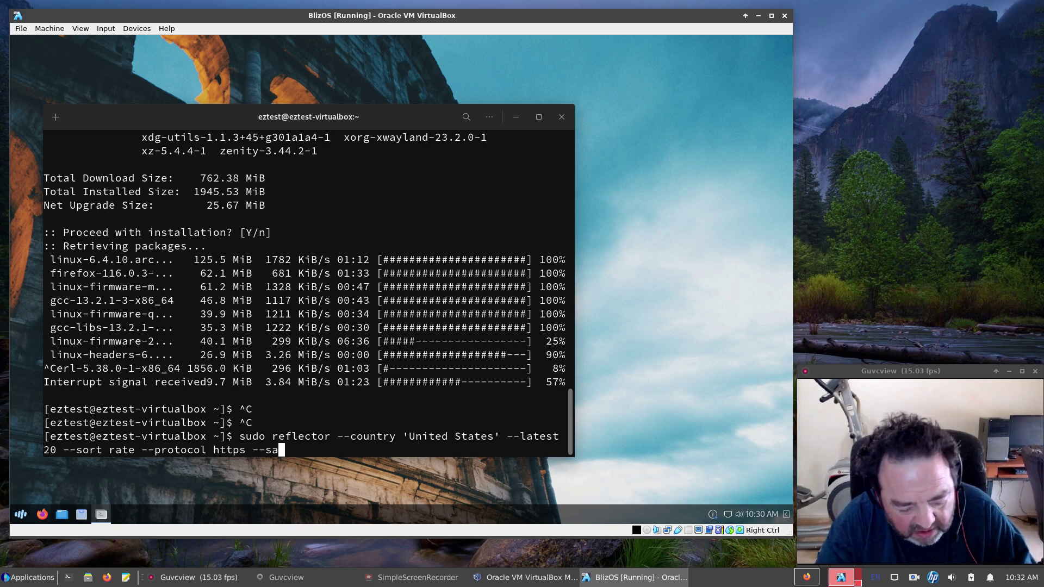
{"action": "type", "text": "ve /e"}
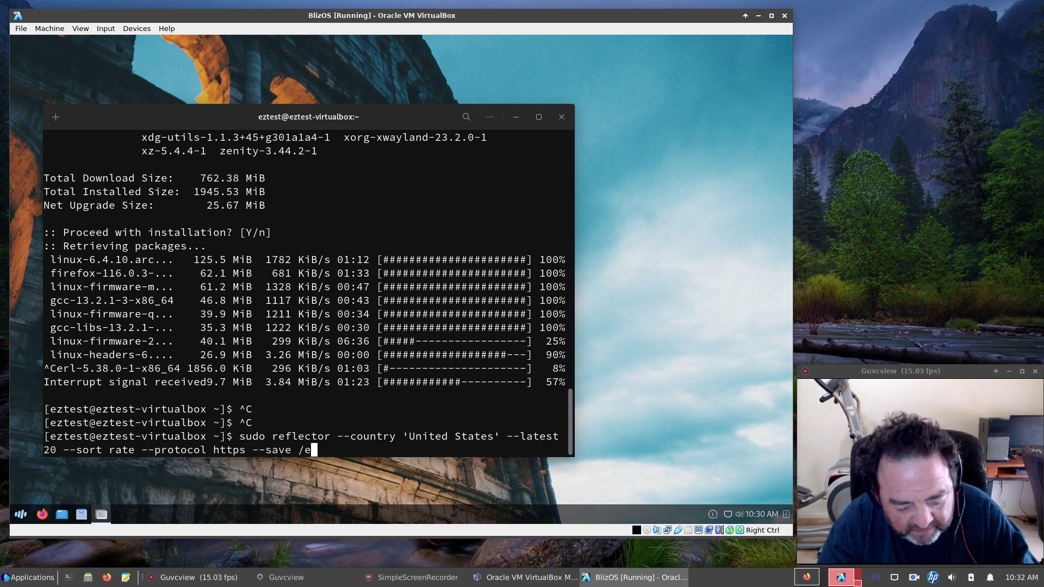
{"action": "type", "text": "tc/pacm"}
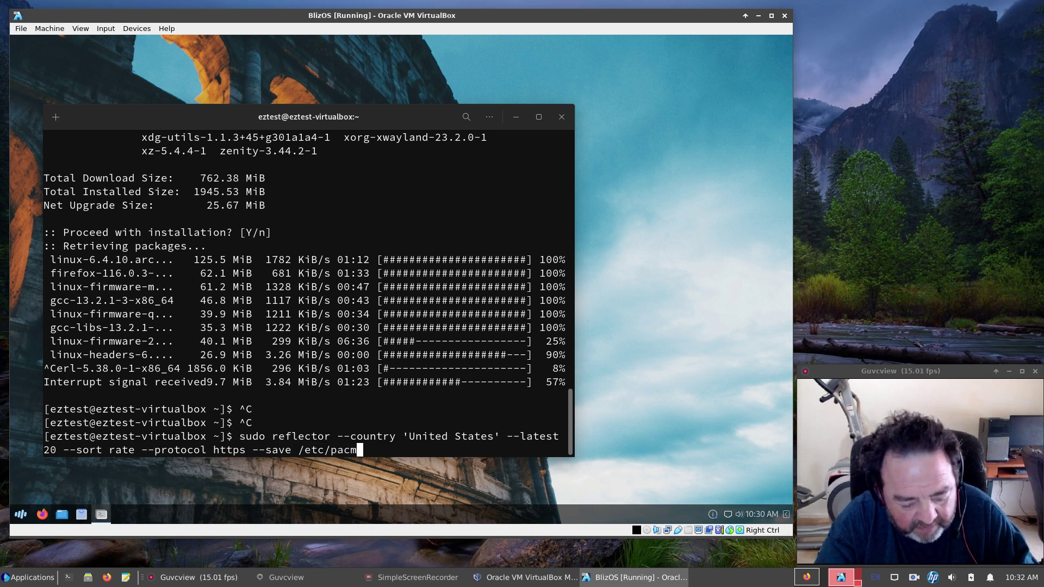
{"action": "type", "text": "an.d/"}
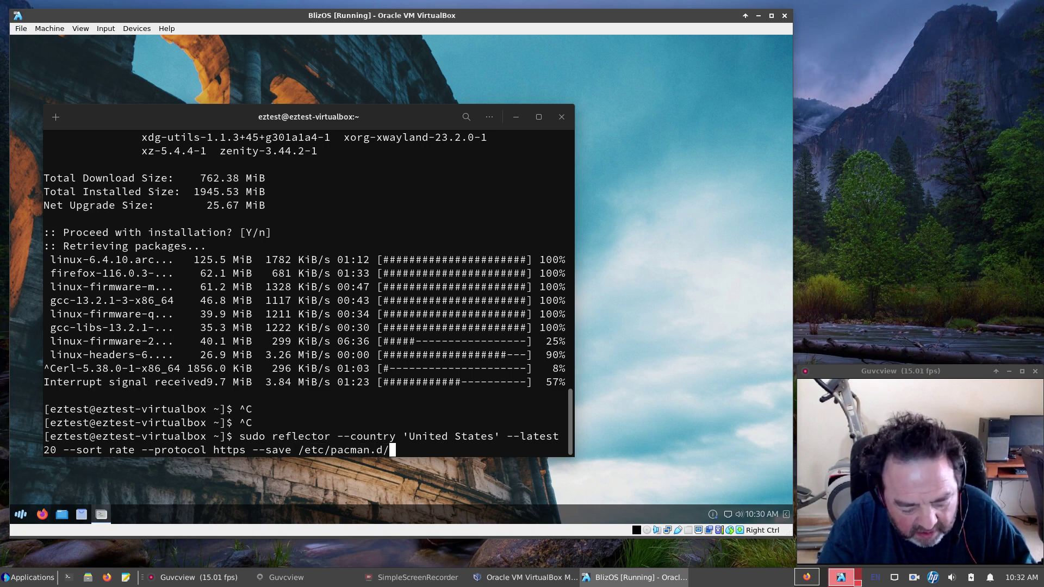
{"action": "type", "text": "mirrorlist"}
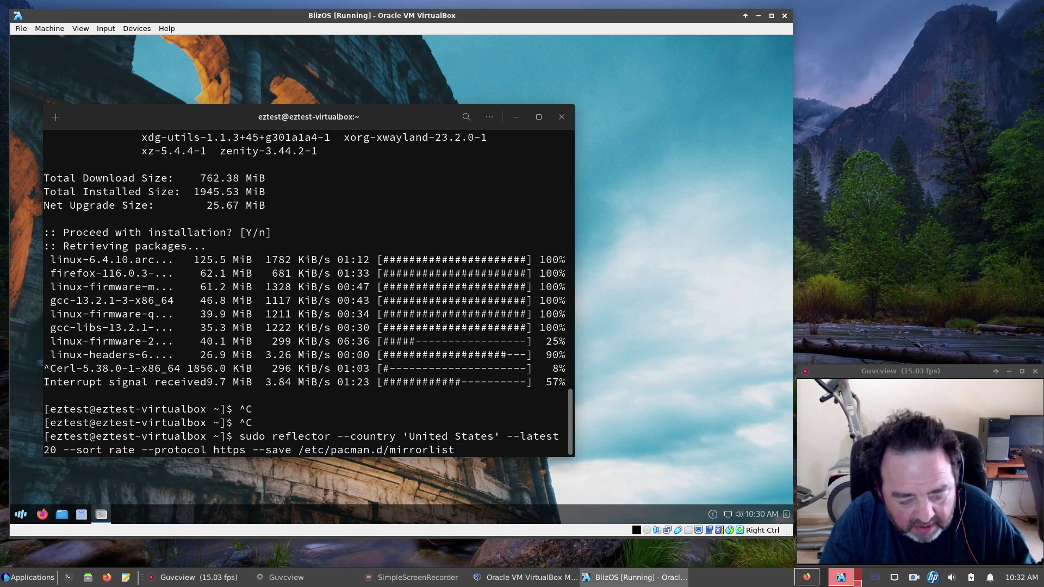
{"action": "key", "text": "Return"}
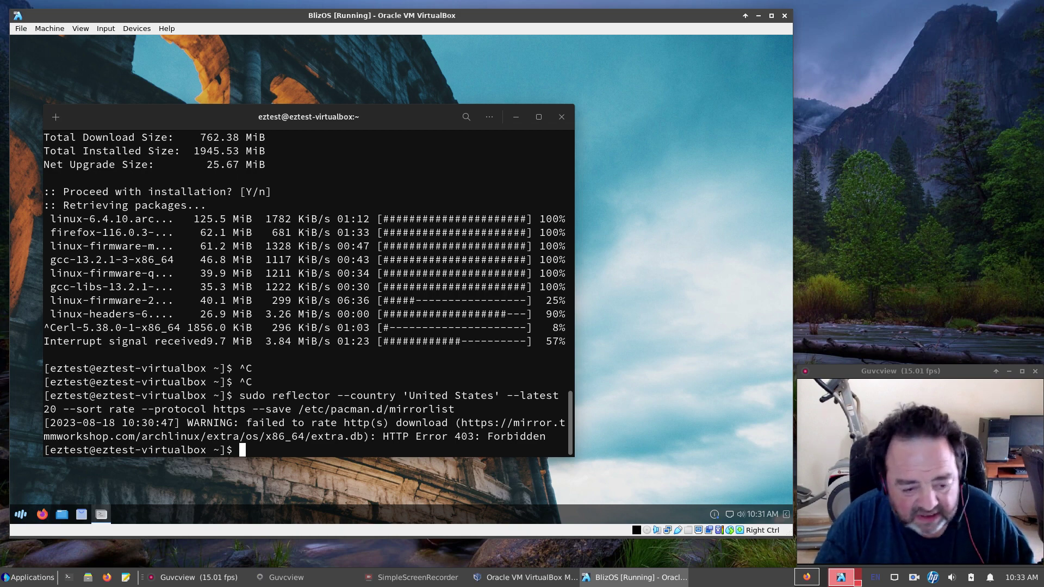
Recall the earlier sudo pacman -Syu command from the shell history.
{"action": "key", "text": "Up"}
{"action": "key", "text": "Up"}
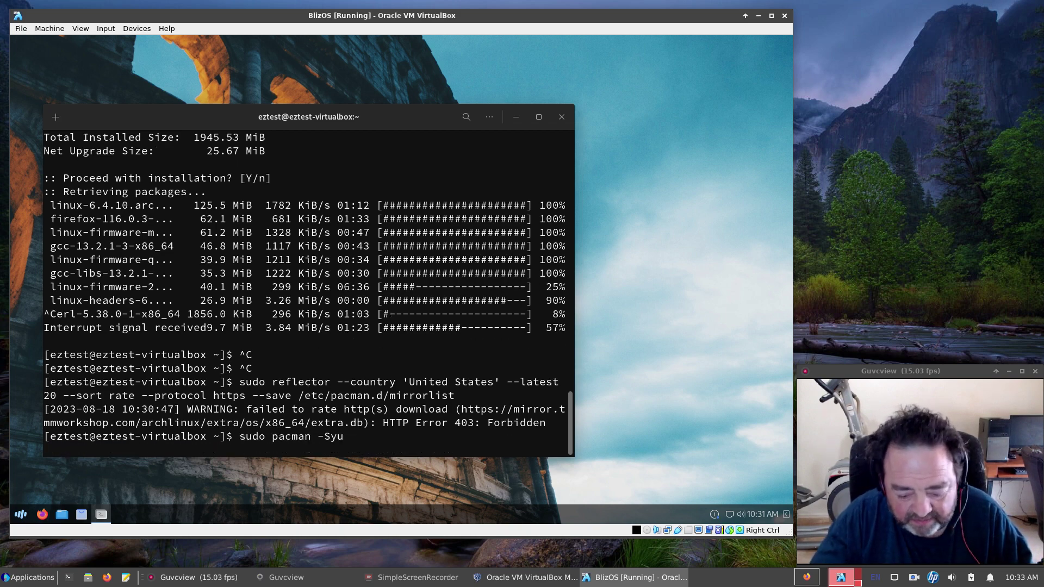
Run sudo pacman -Syyu, replace mutter43 with mutter and accept upgrading all 143 packages.
{"action": "key", "text": "Left"}
{"action": "type", "text": "y"}
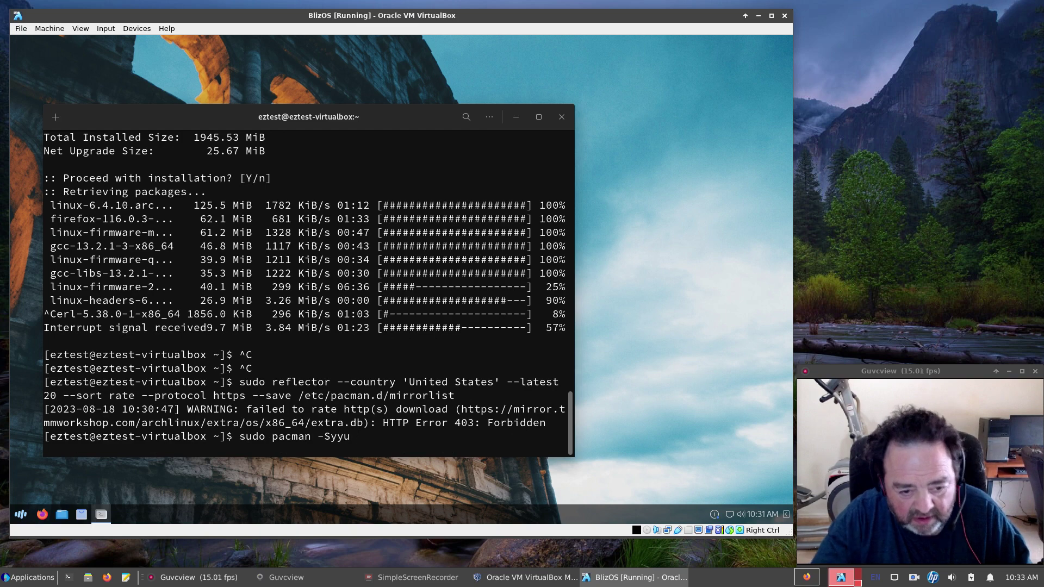
{"action": "key", "text": "Return"}
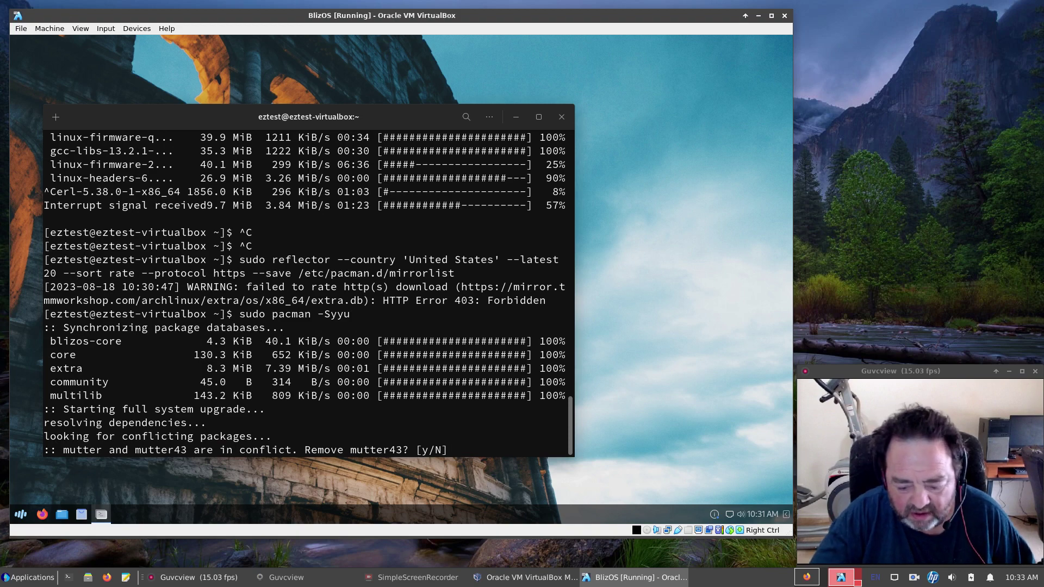
{"action": "type", "text": "y"}
{"action": "key", "text": "Return"}
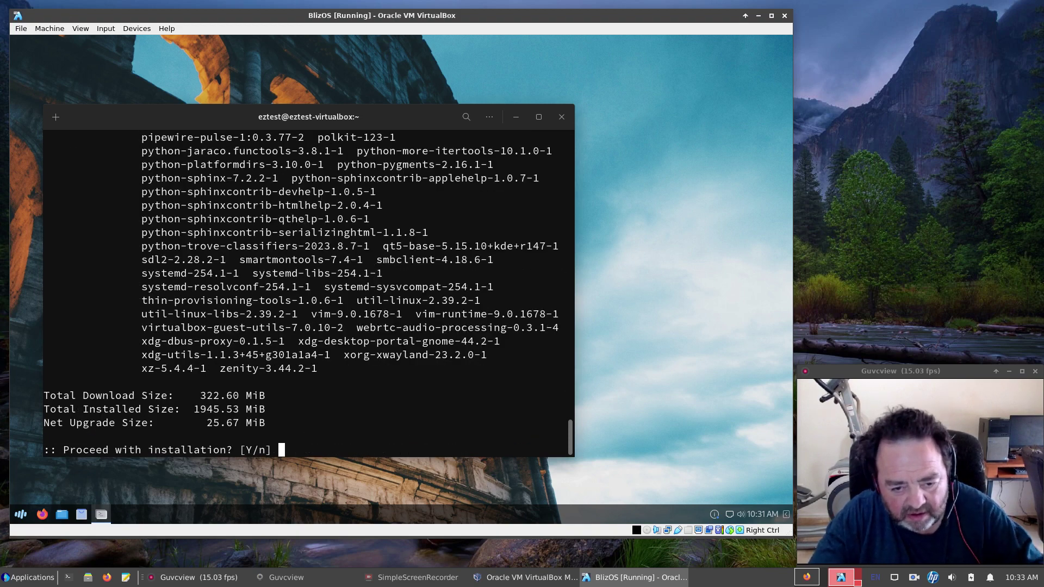
{"action": "key", "text": "Return"}
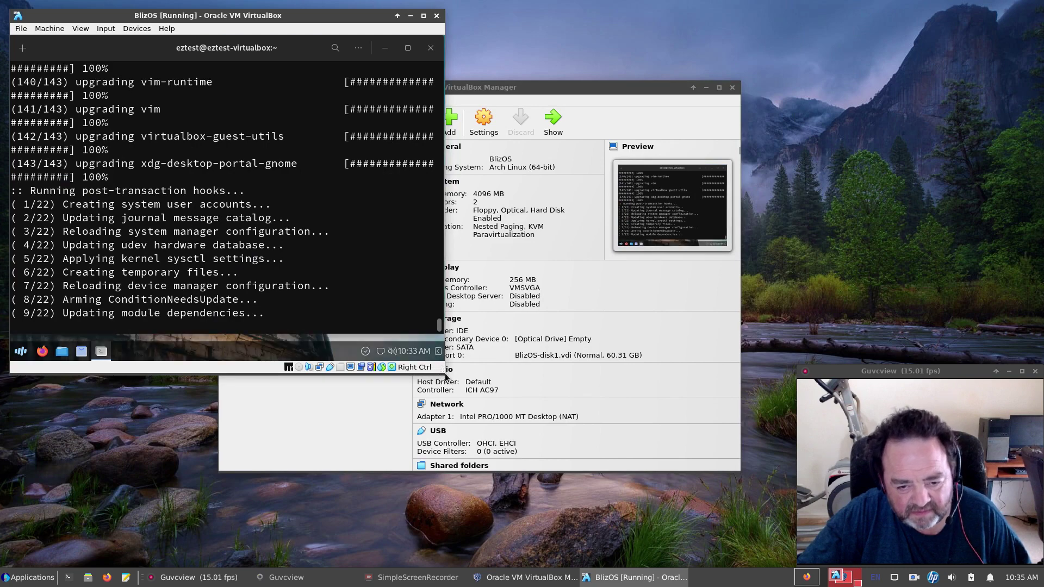
Drag the VM window's lower-right corner to enlarge it while the post-transaction hooks finish.
{"action": "left_click_drag", "start_coordinate": [445, 377], "coordinate": [788, 535]}
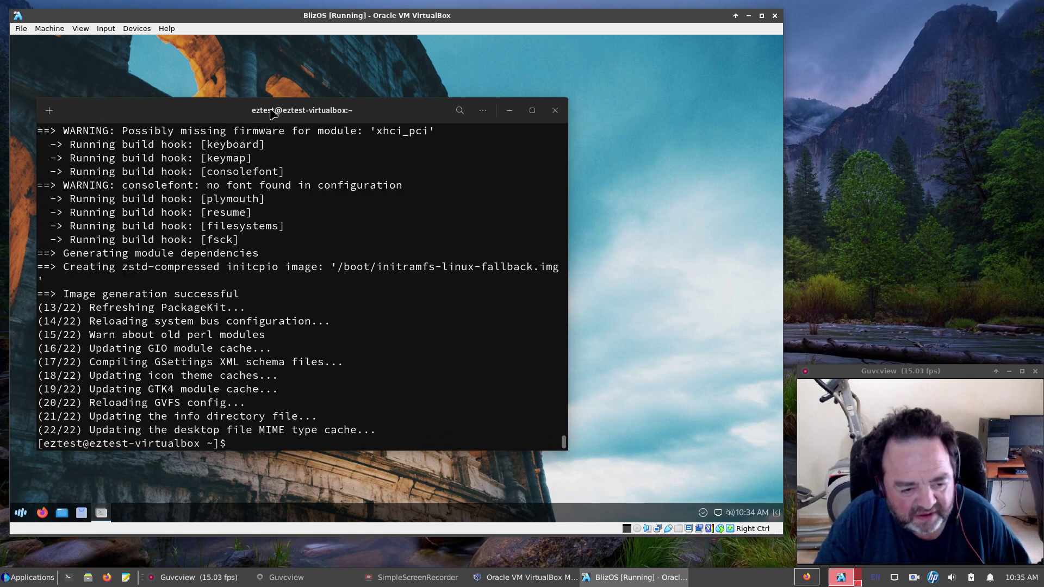
Remove xdg-desktop-portal-gnome, then run sudo pacman -Scc, answering y to both cleanup prompts.
{"action": "type", "text": "sudo"}
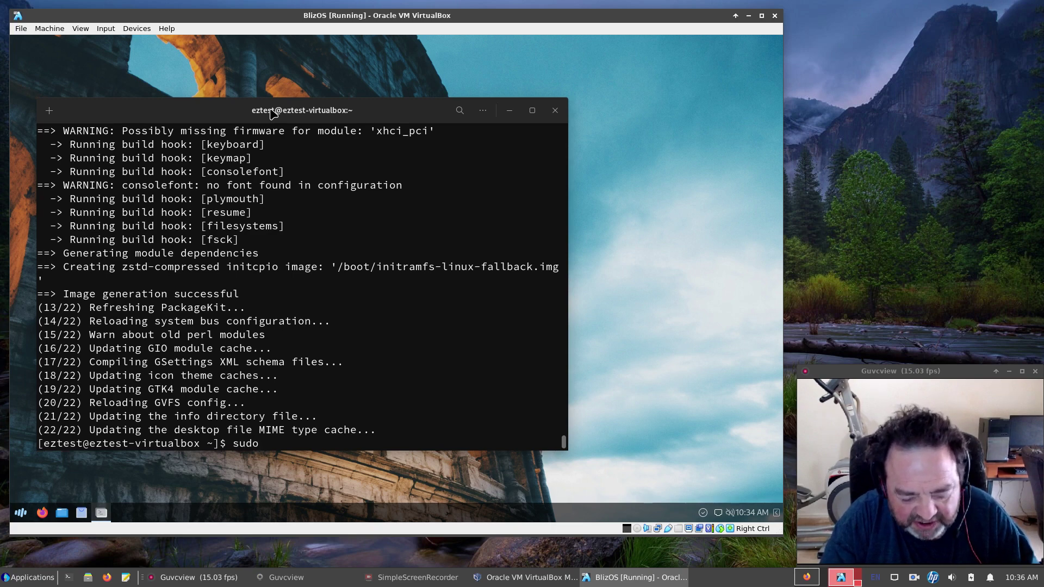
{"action": "type", "text": " pacm"}
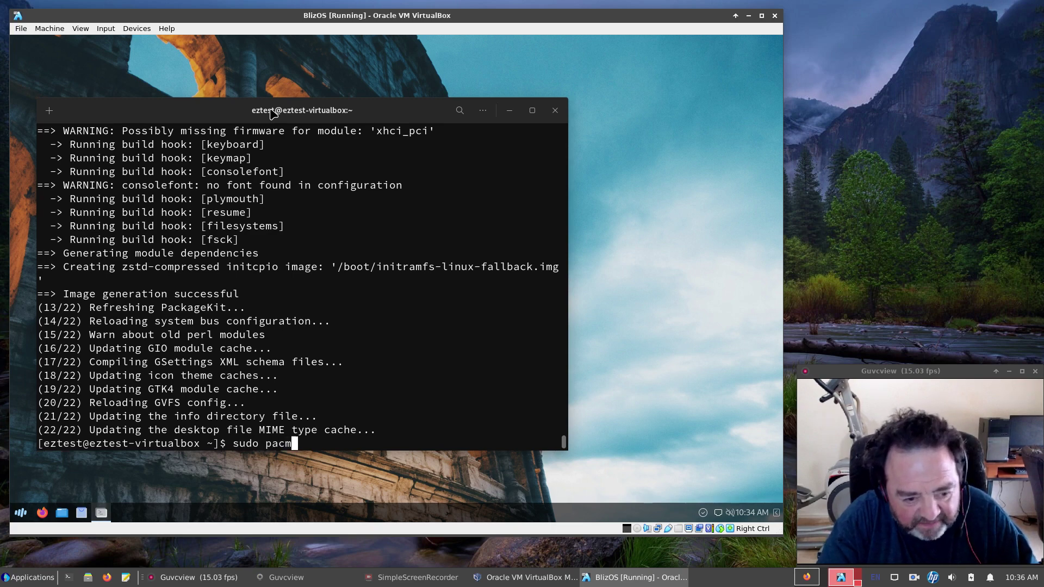
{"action": "type", "text": "an -"}
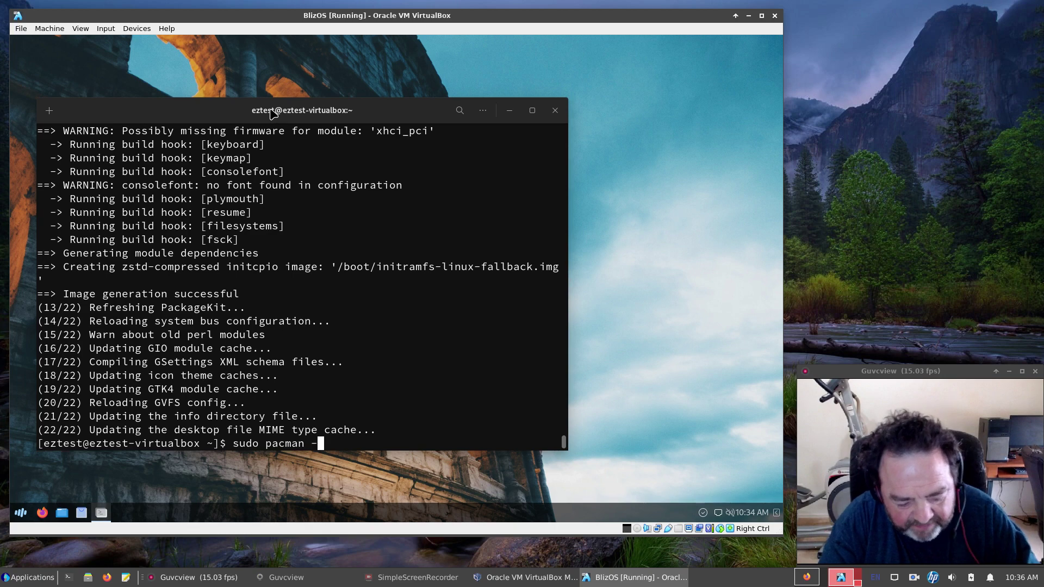
{"action": "type", "text": "R "}
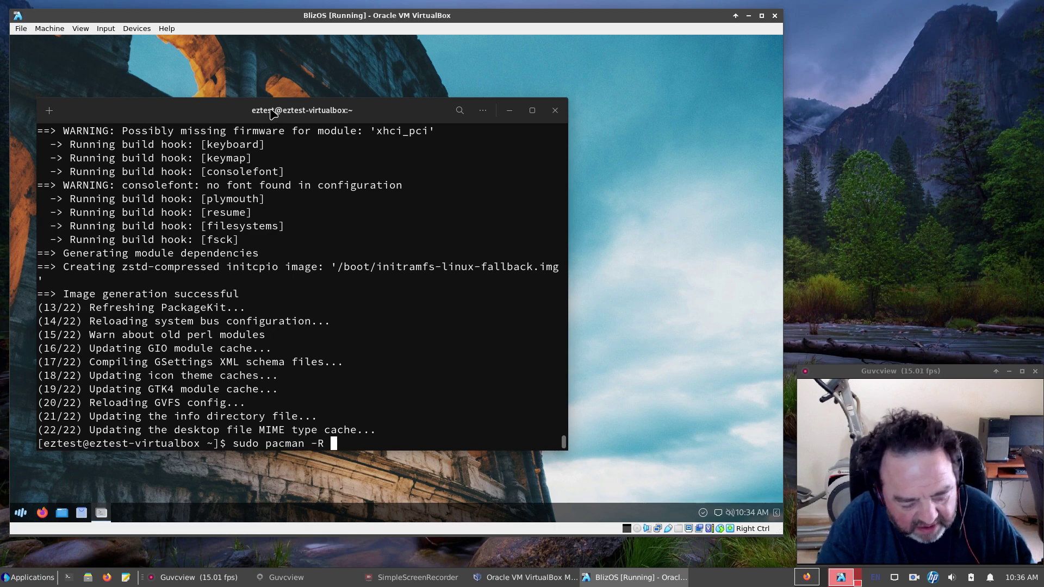
{"action": "type", "text": "xdg-"}
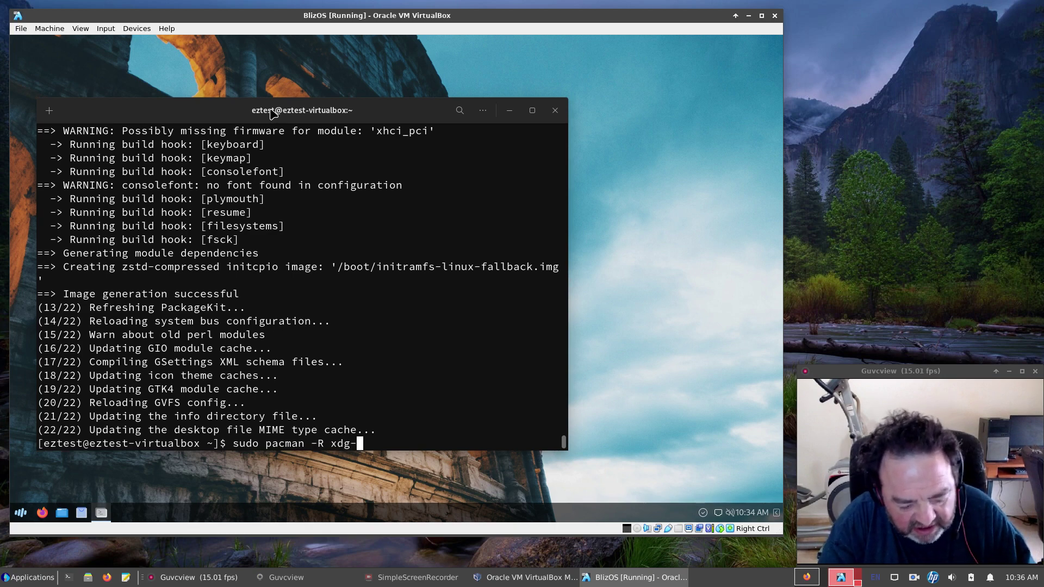
{"action": "type", "text": "desktop"}
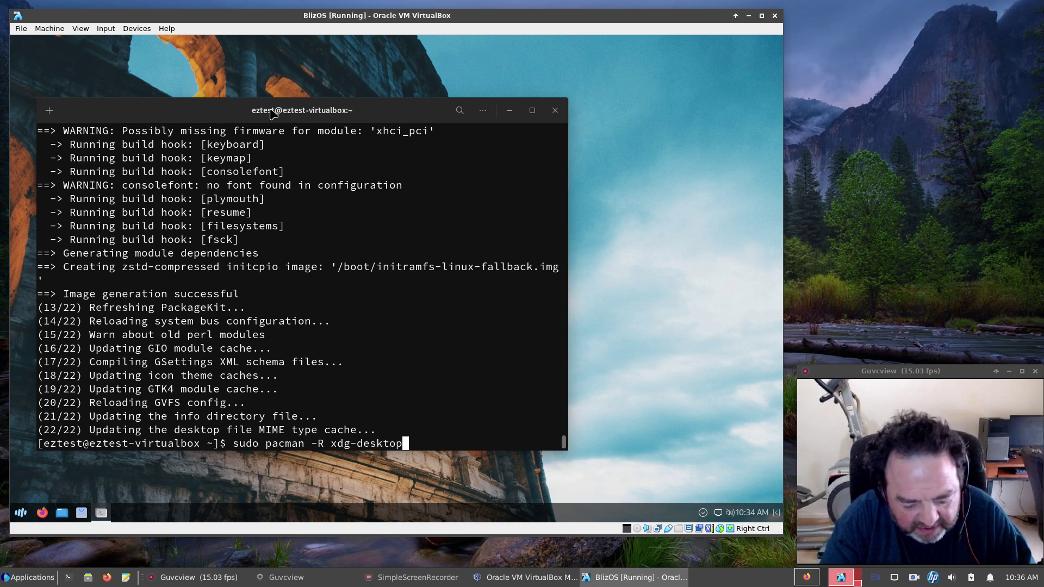
{"action": "type", "text": "-porta"}
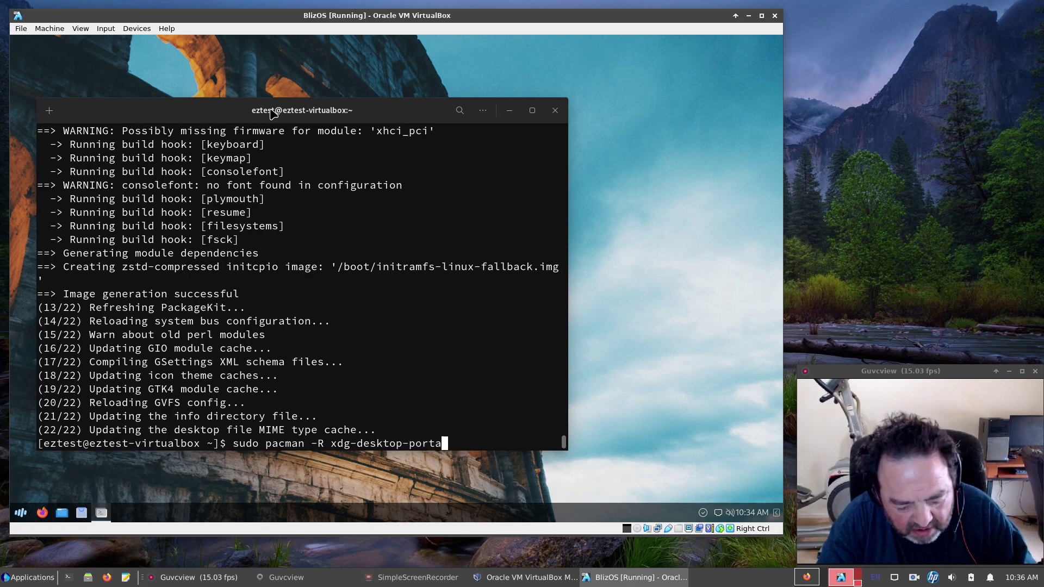
{"action": "type", "text": "l-gnome"}
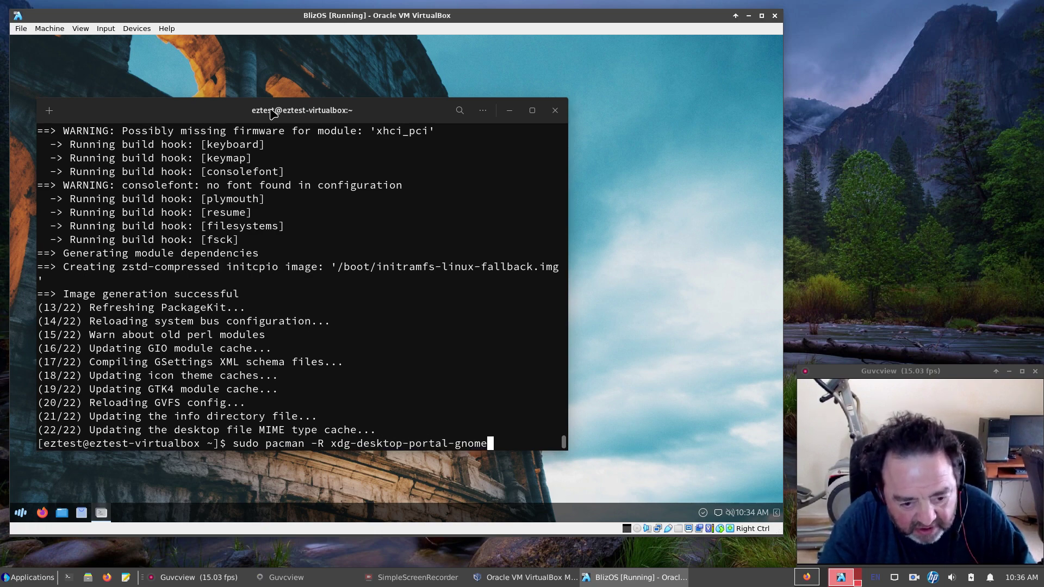
{"action": "key", "text": "Return"}
{"action": "key", "text": "Return"}
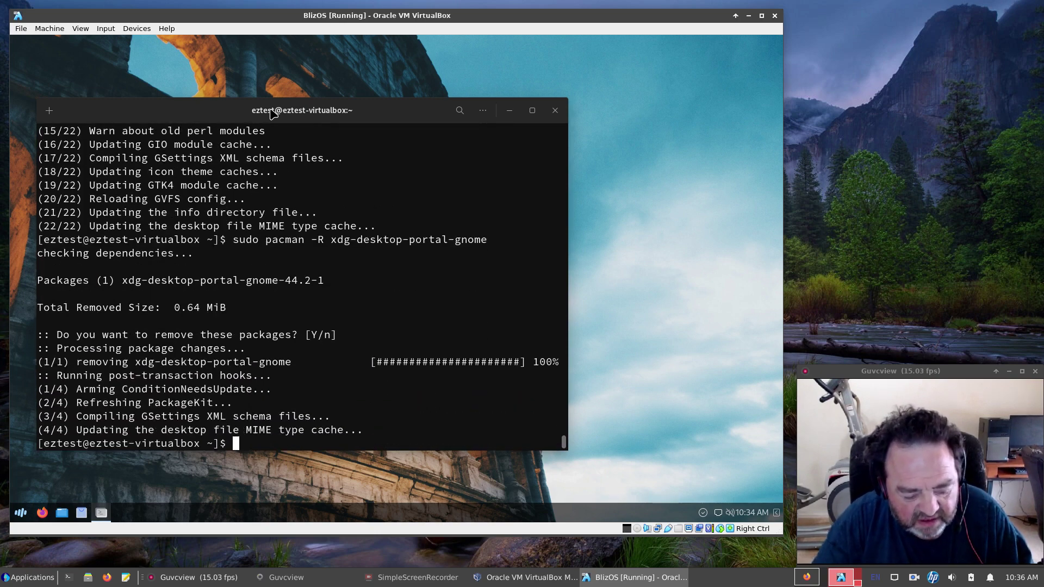
{"action": "type", "text": "sudo"}
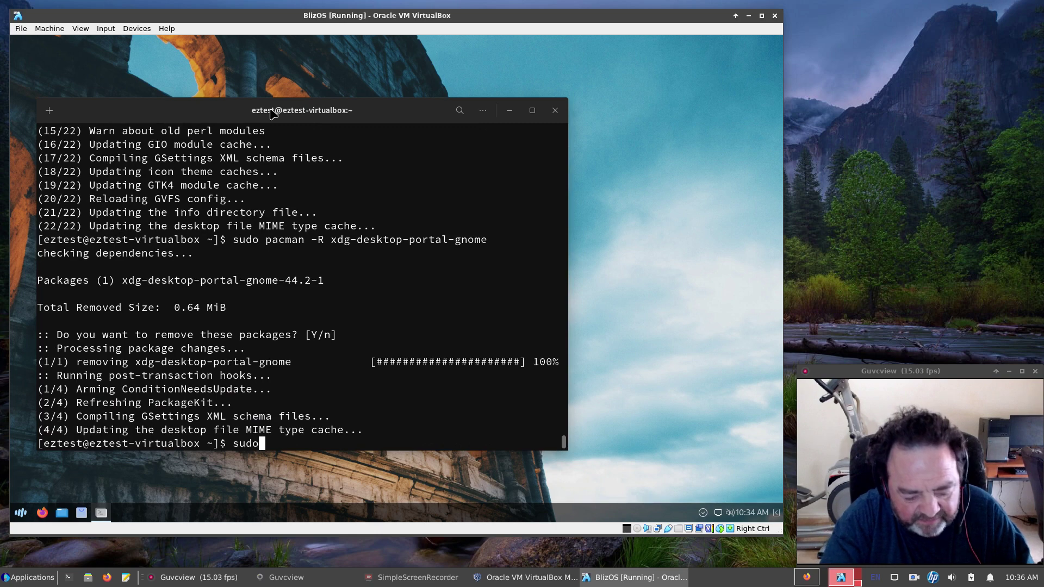
{"action": "type", "text": " pacman "}
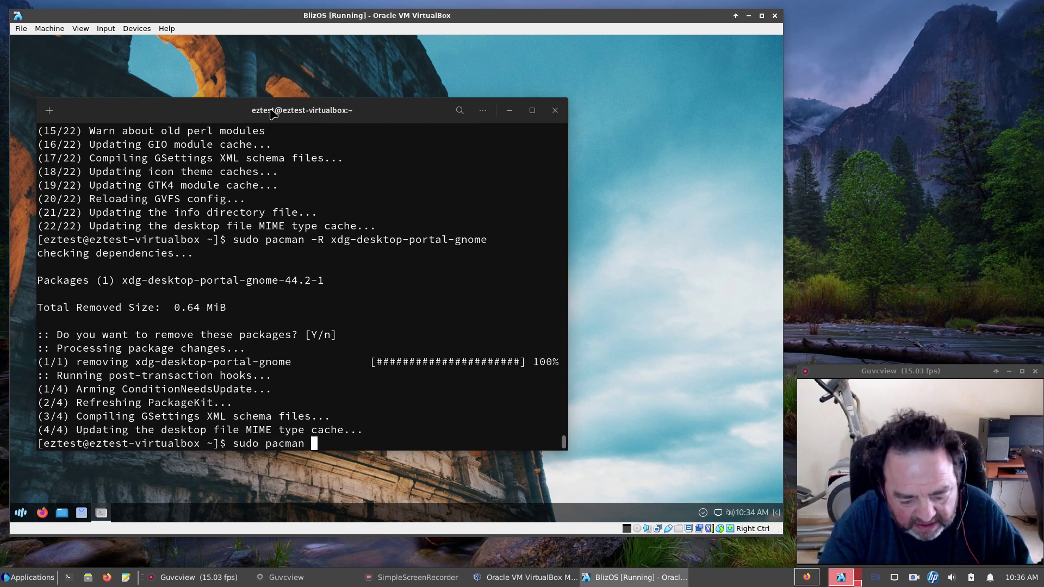
{"action": "type", "text": "-Scc"}
{"action": "key", "text": "Return"}
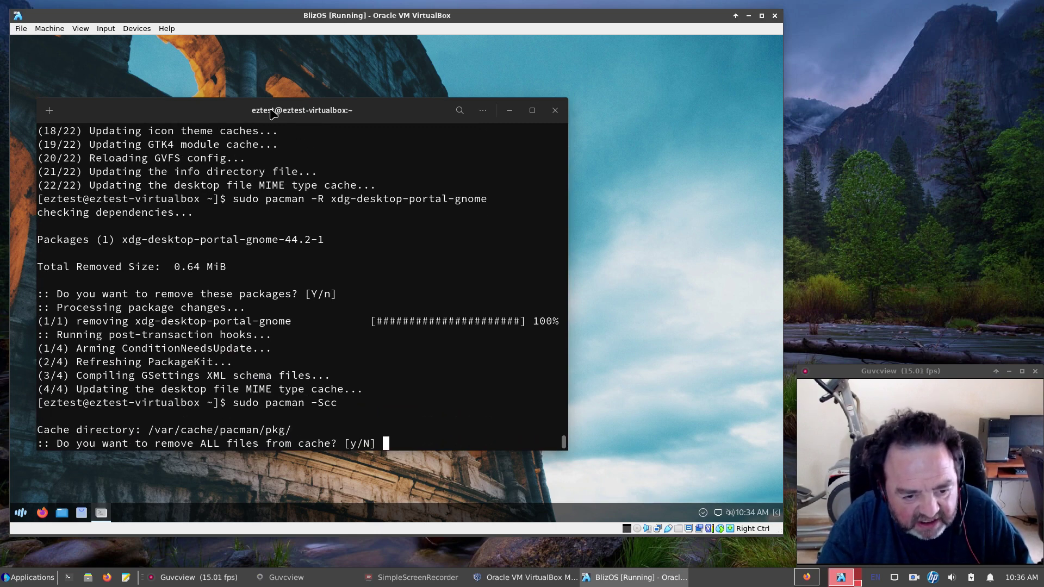
{"action": "type", "text": "y"}
{"action": "key", "text": "Return"}
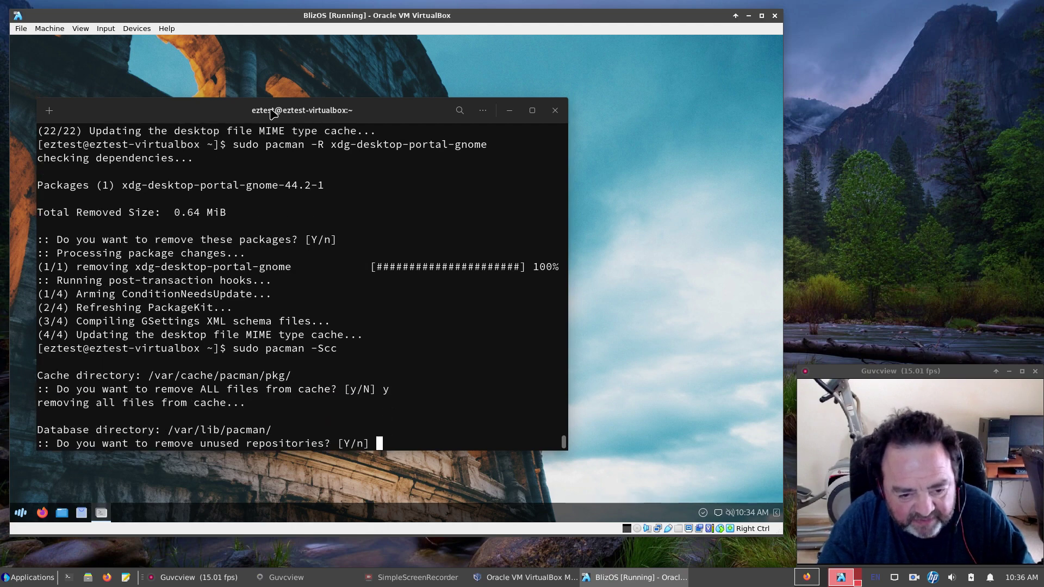
{"action": "type", "text": "y"}
{"action": "key", "text": "Return"}
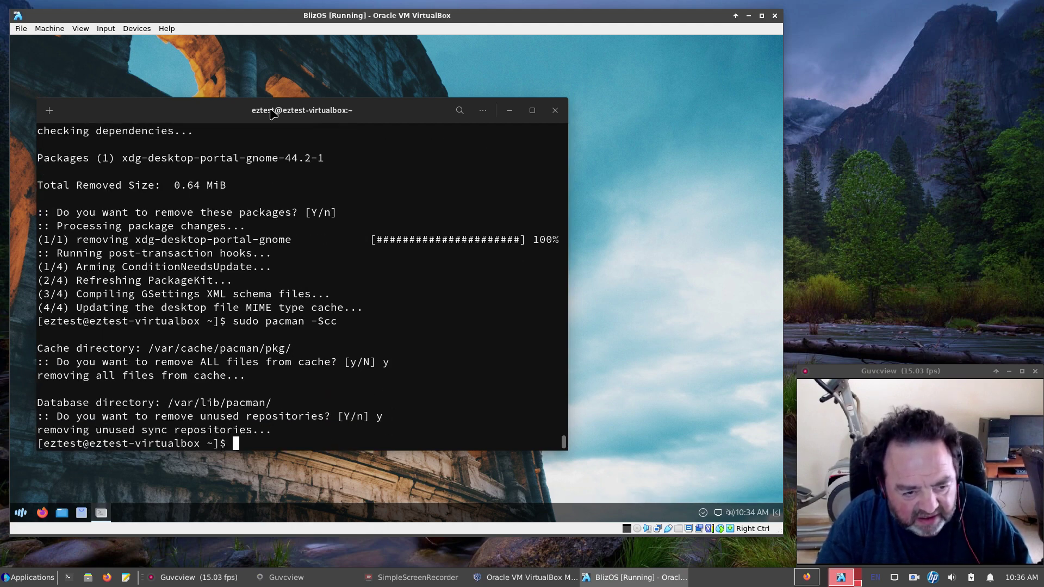
Exit the terminal and restart the blizOS VM from the application menu's power options.
{"action": "type", "text": "exit"}
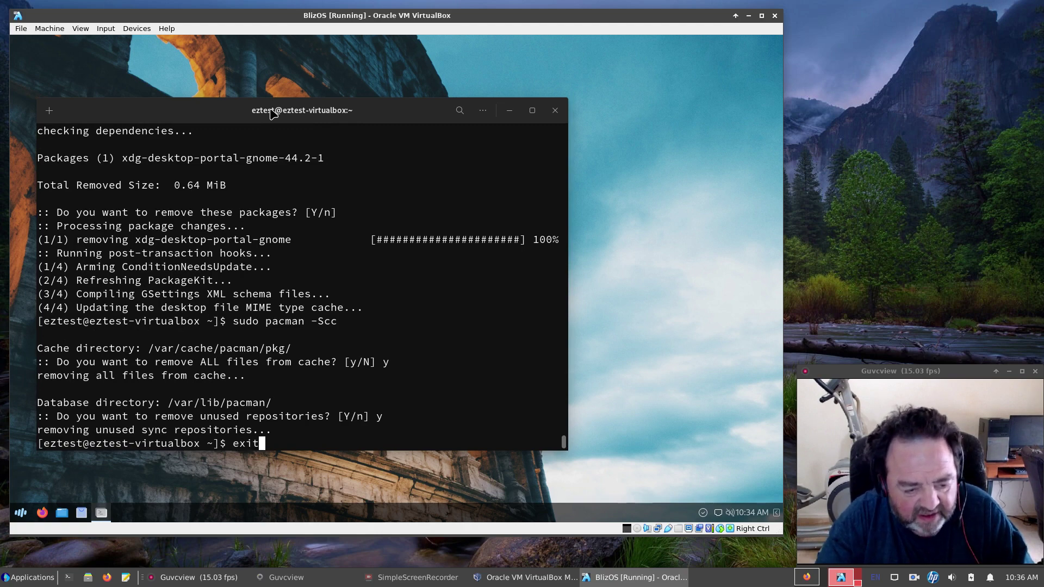
{"action": "key", "text": "Return"}
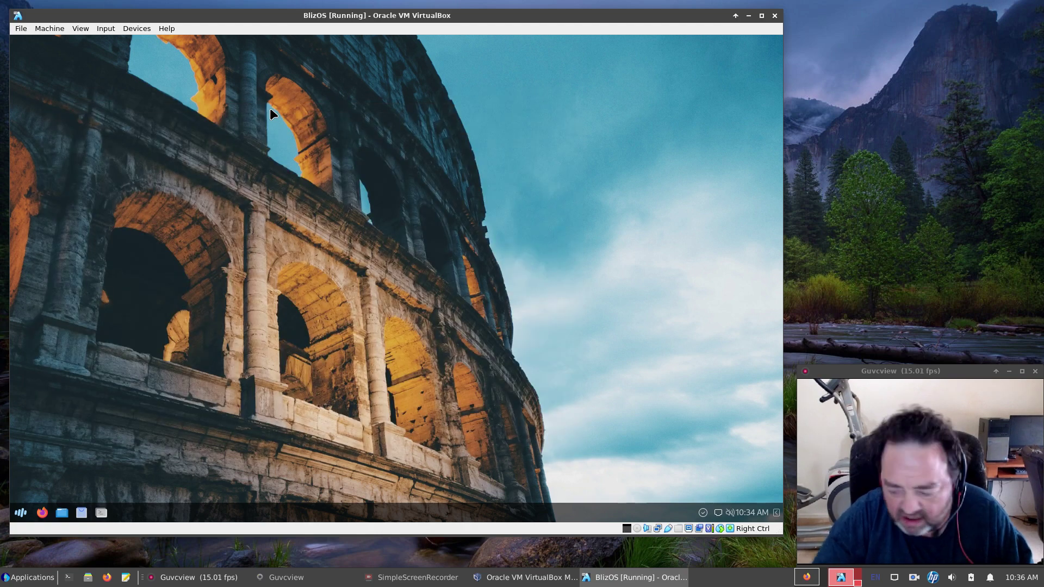
{"action": "left_click", "coordinate": [24, 515]}
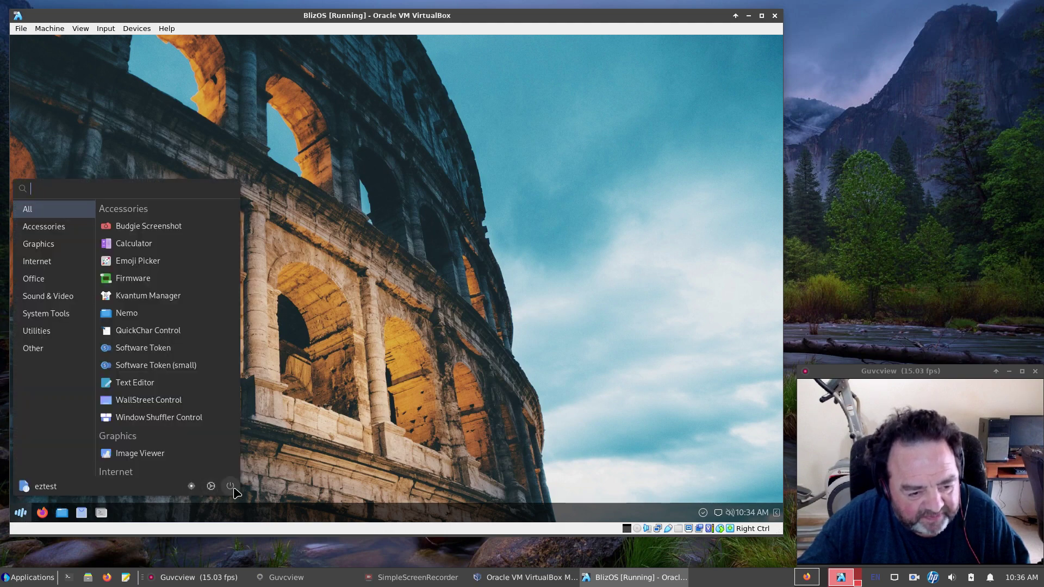
{"action": "left_click", "coordinate": [231, 486]}
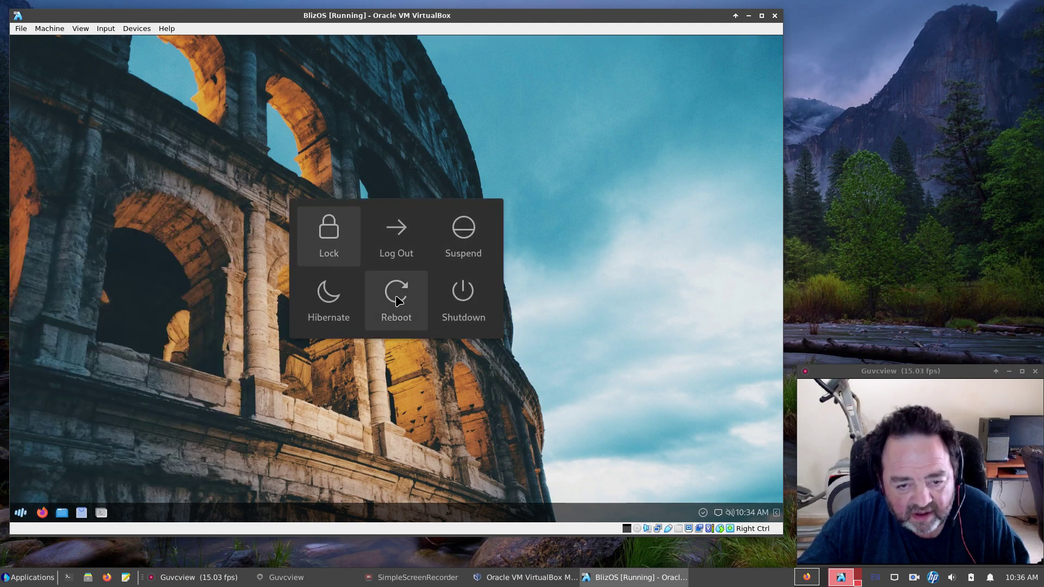
{"action": "left_click", "coordinate": [399, 300]}
{"action": "left_click", "coordinate": [426, 292]}
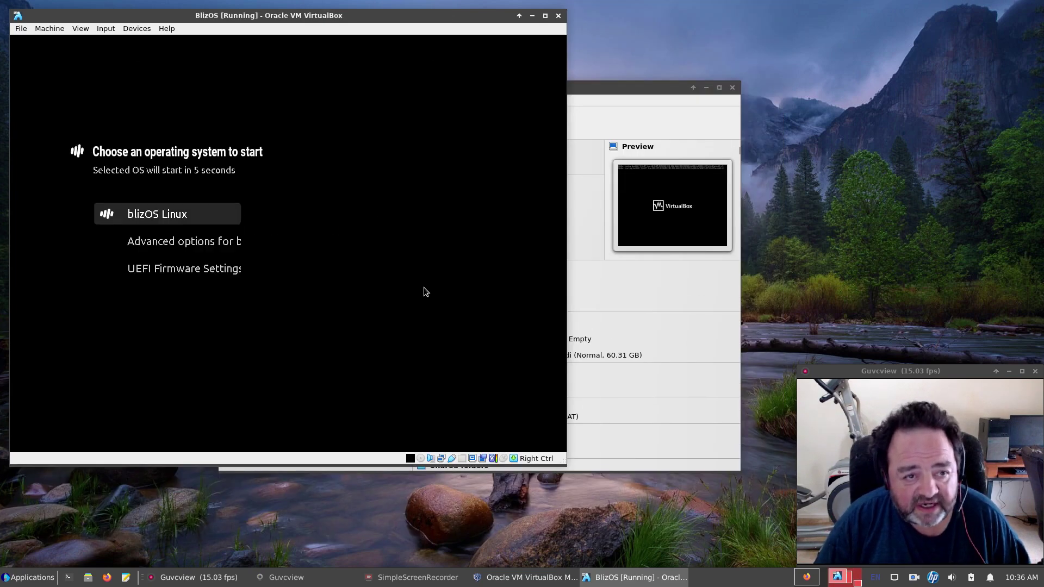
Boot blizOS Linux from the boot menu and log in with the account password.
{"action": "key", "text": "Return"}
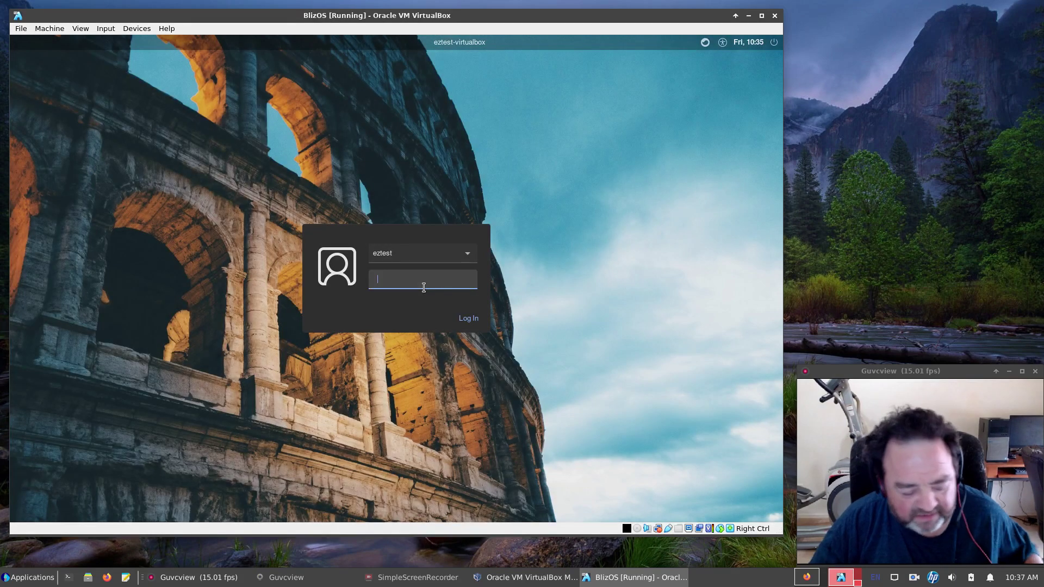
{"action": "type", "text": "••"}
{"action": "key", "text": "Return"}
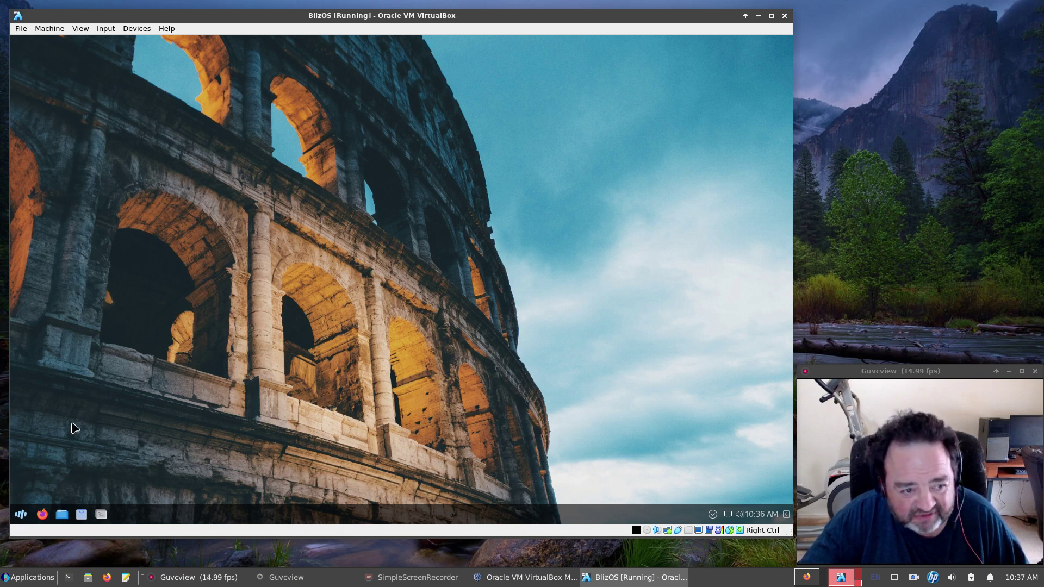
{"action": "left_click", "coordinate": [22, 515]}
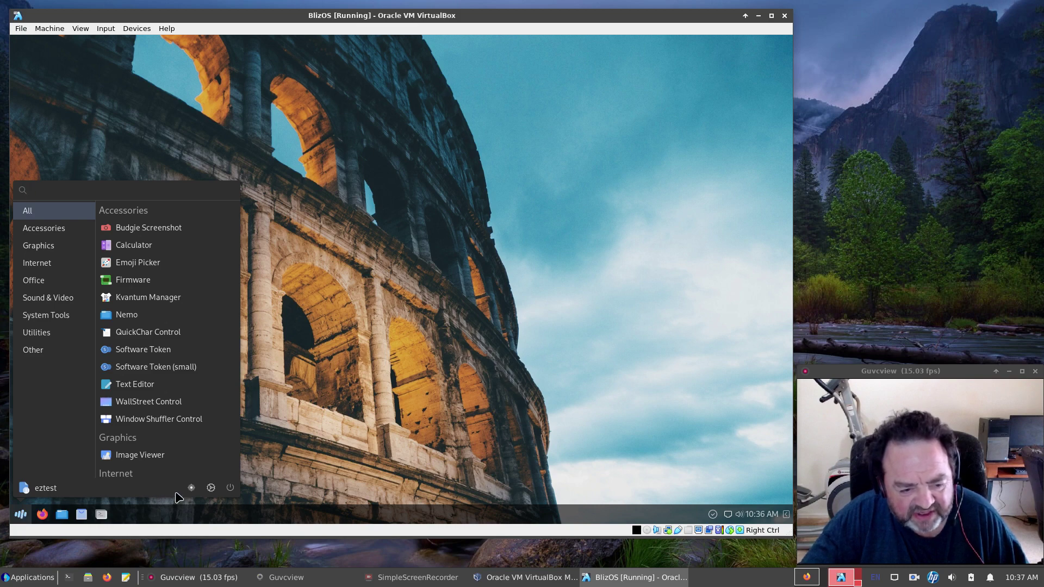
{"action": "left_click", "coordinate": [211, 493]}
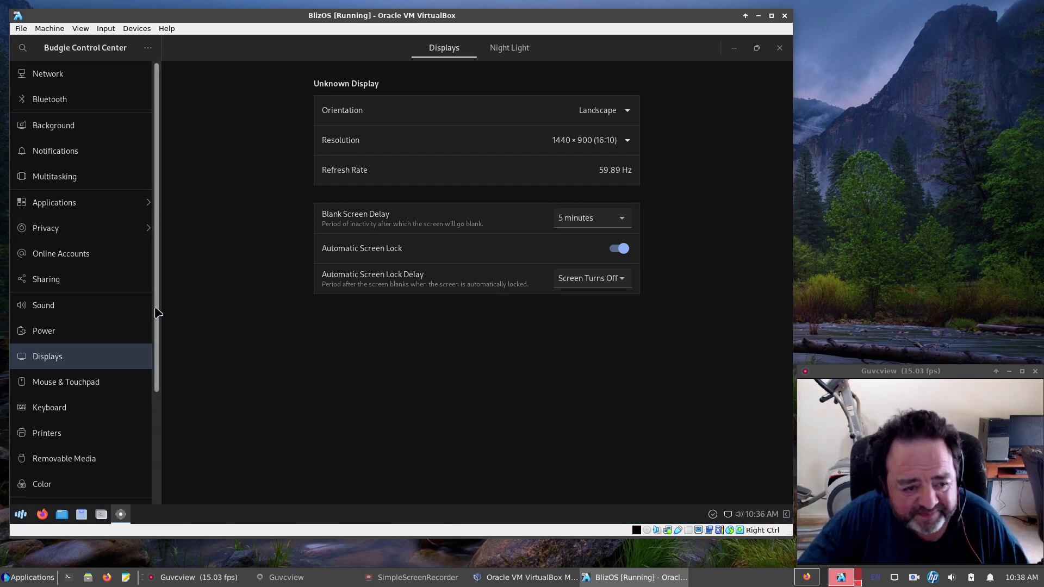
{"action": "left_click_drag", "start_coordinate": [157, 313], "coordinate": [157, 427]}
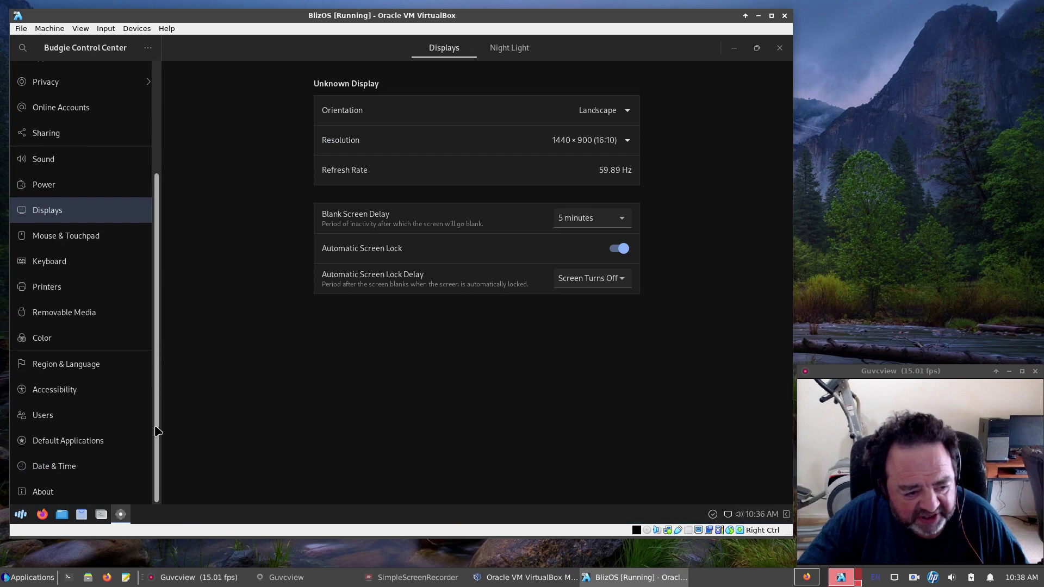
{"action": "left_click", "coordinate": [45, 490]}
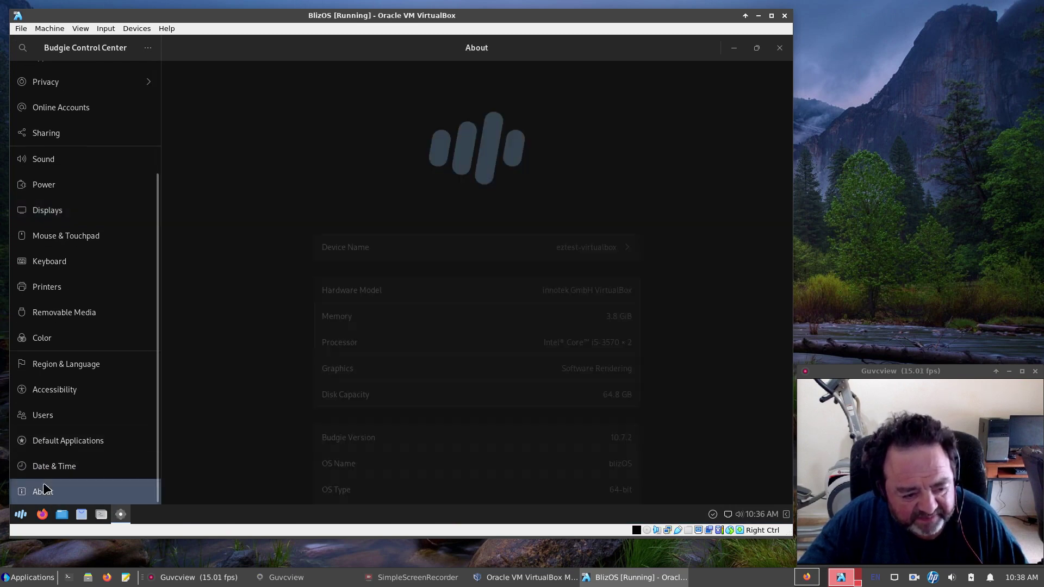
{"action": "scroll", "coordinate": [278, 288], "scroll_direction": "down", "scroll_amount": 3}
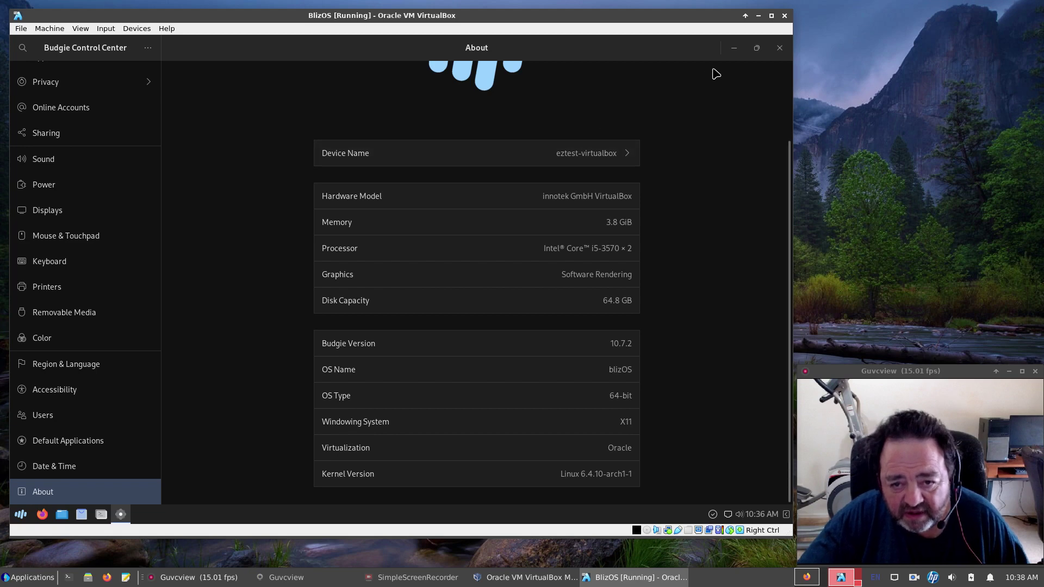
{"action": "left_click", "coordinate": [776, 49]}
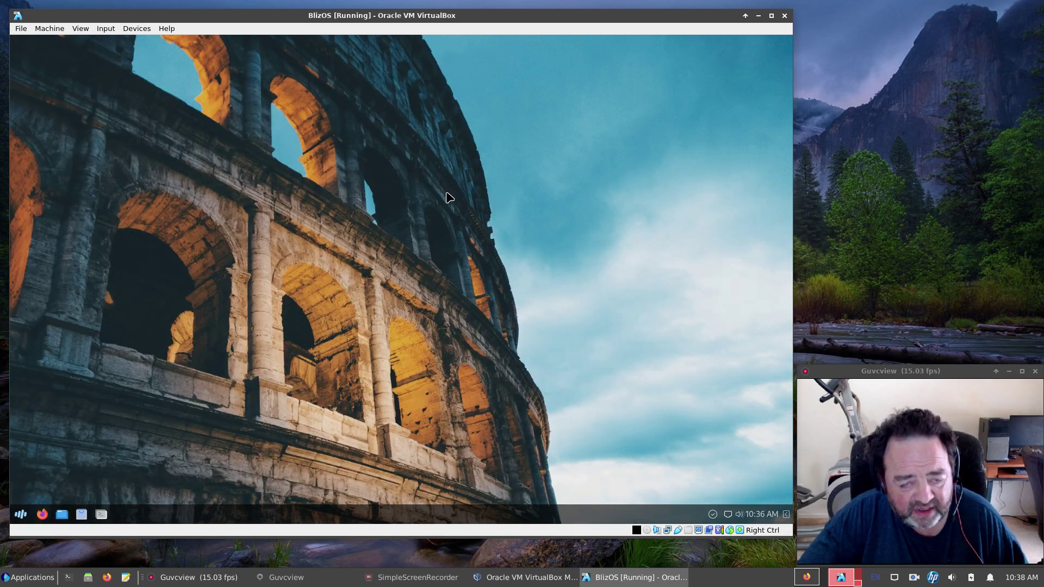
Review the blizOS Firefox tabs and open the blizOS organisation overview on GitHub.
{"action": "left_click", "coordinate": [798, 575]}
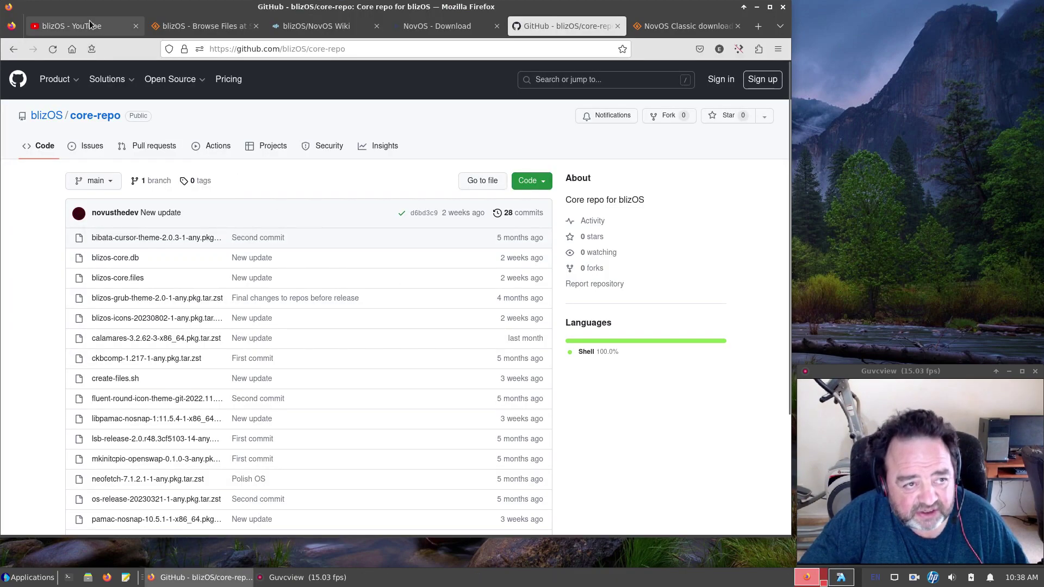
{"action": "left_click", "coordinate": [89, 22]}
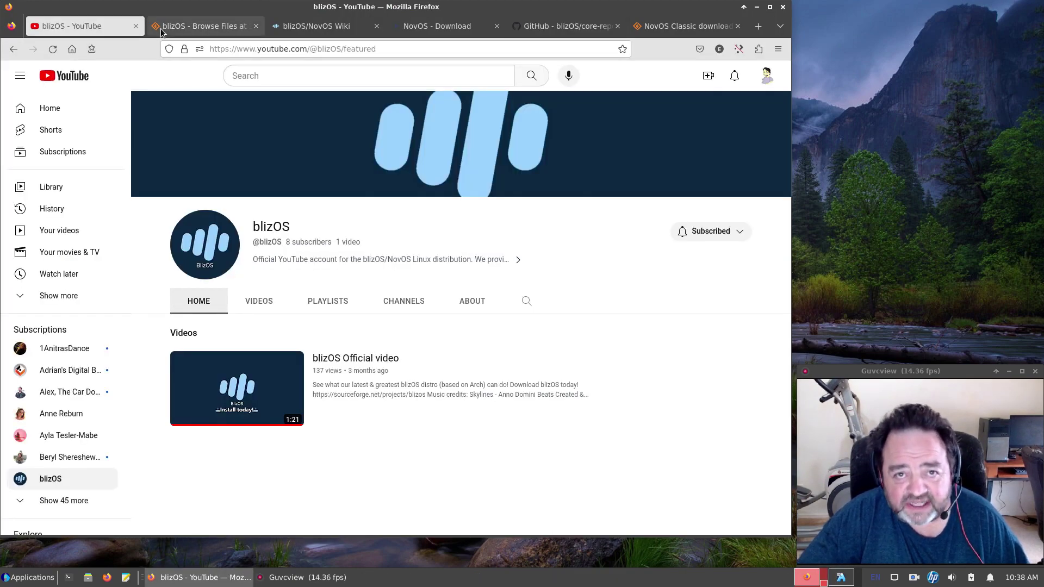
{"action": "left_click", "coordinate": [206, 25]}
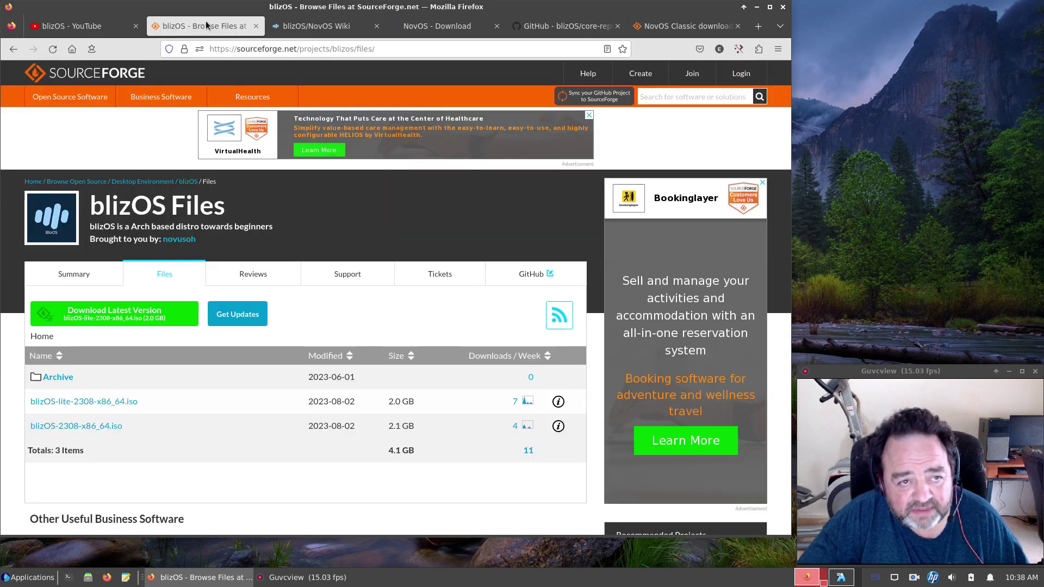
{"action": "left_click", "coordinate": [318, 30]}
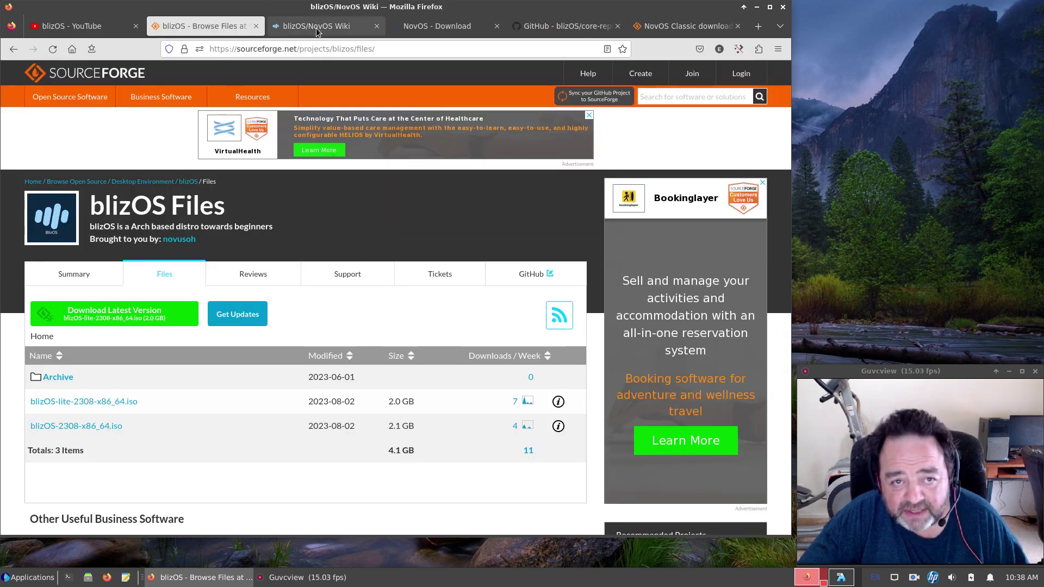
{"action": "left_click", "coordinate": [445, 27]}
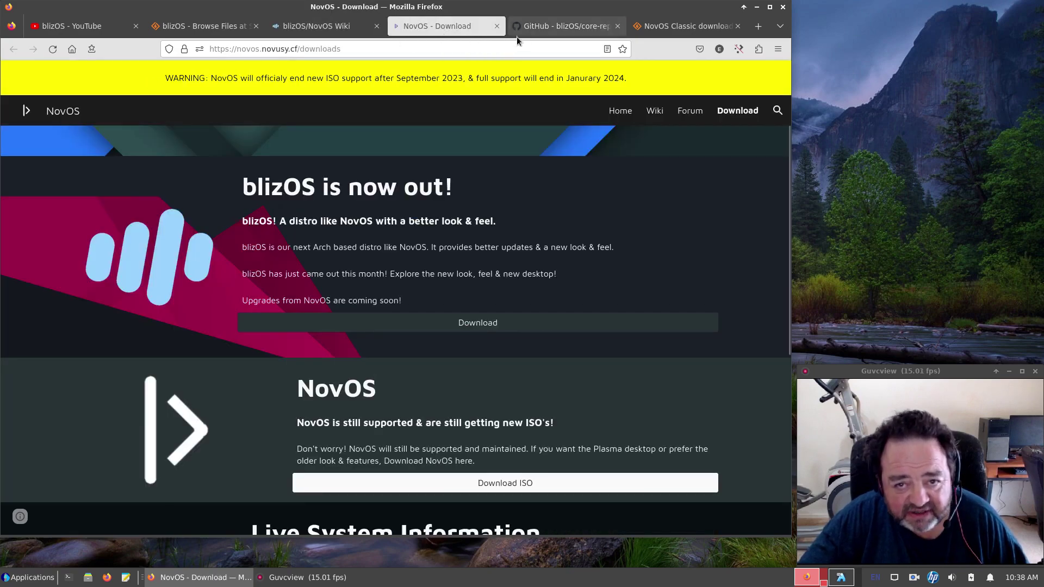
{"action": "left_click", "coordinate": [566, 26]}
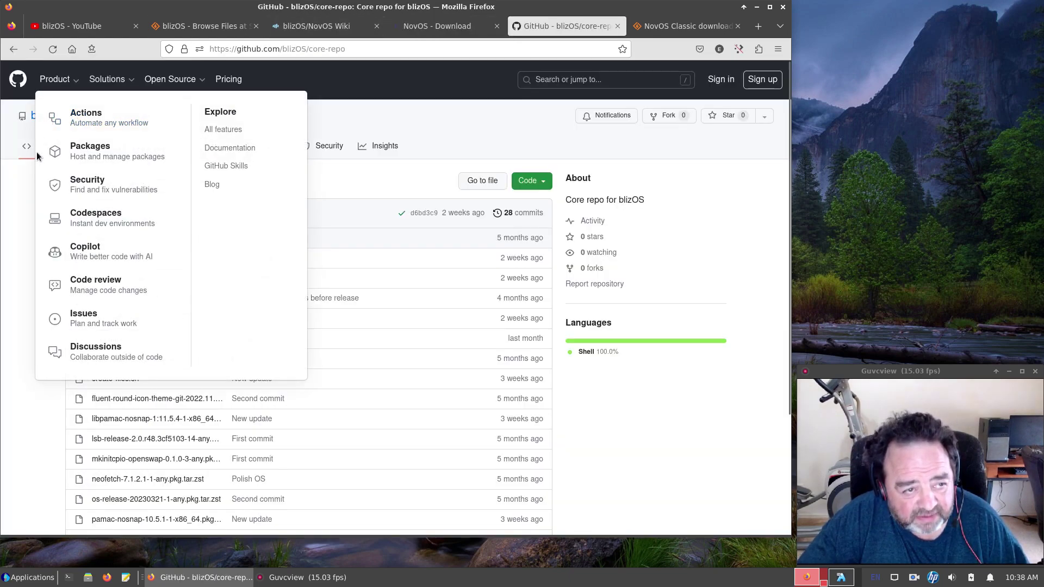
{"action": "left_click", "coordinate": [49, 115]}
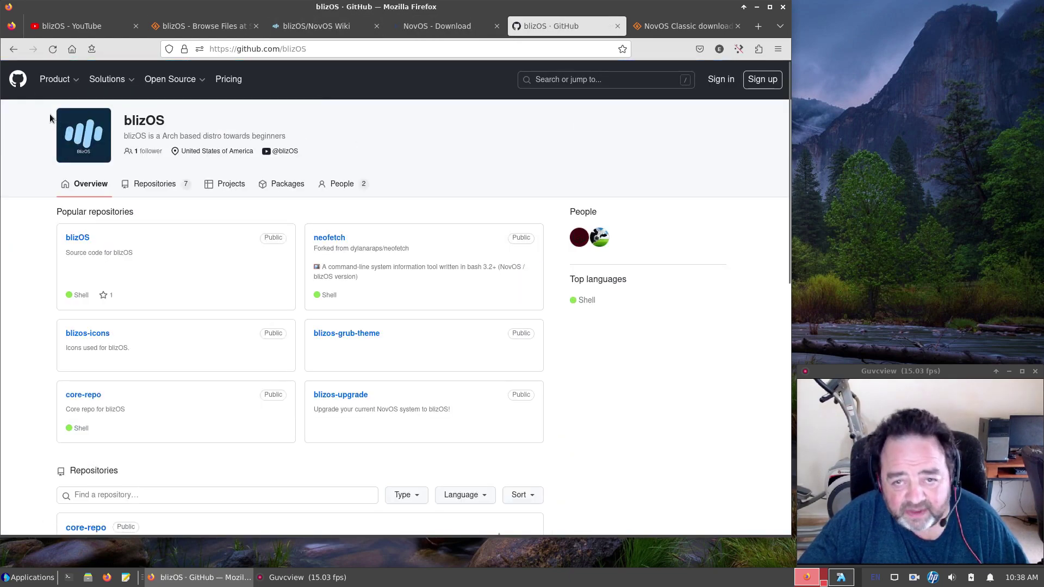
Close the NovOS - Download tab and return to the blizOS VirtualBox window.
{"action": "left_click", "coordinate": [665, 24]}
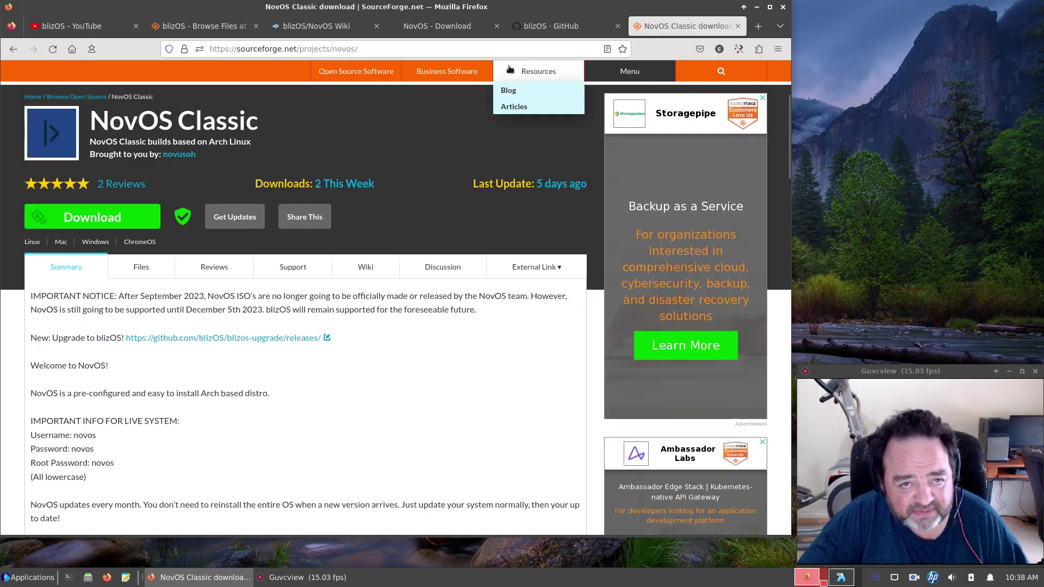
{"action": "left_click", "coordinate": [496, 27]}
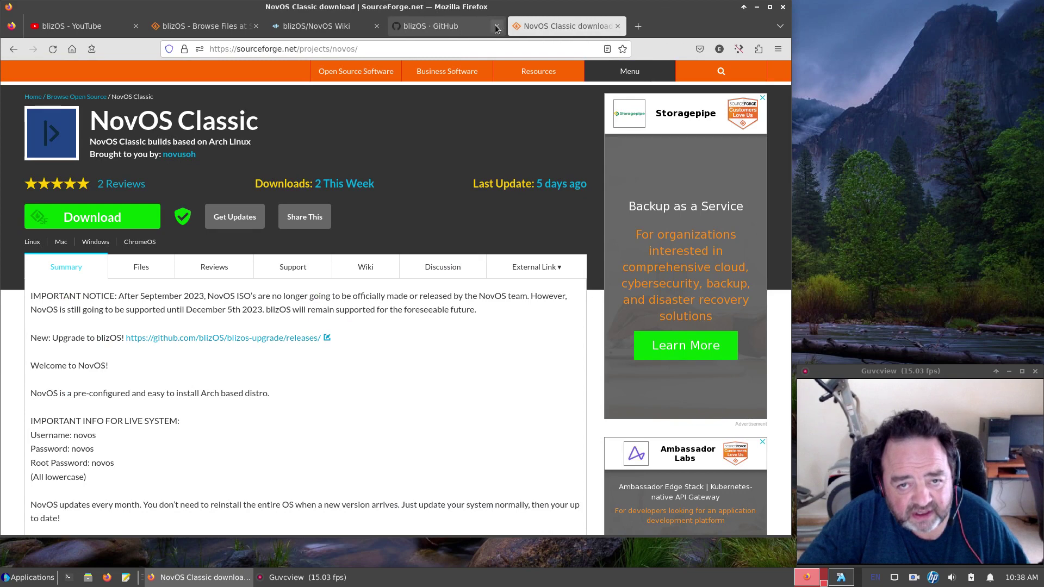
{"action": "left_click", "coordinate": [195, 29]}
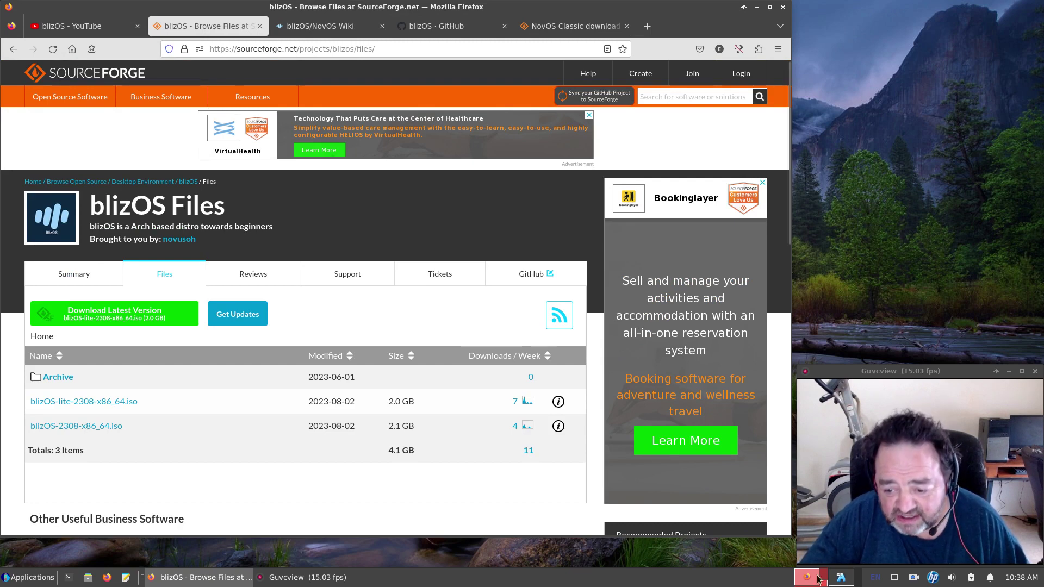
{"action": "left_click", "coordinate": [840, 579]}
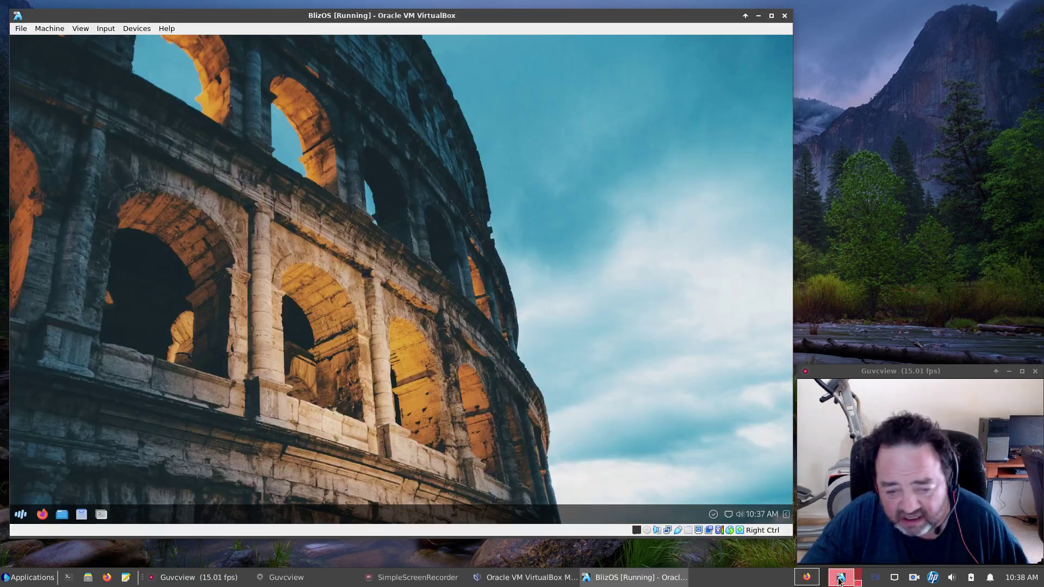